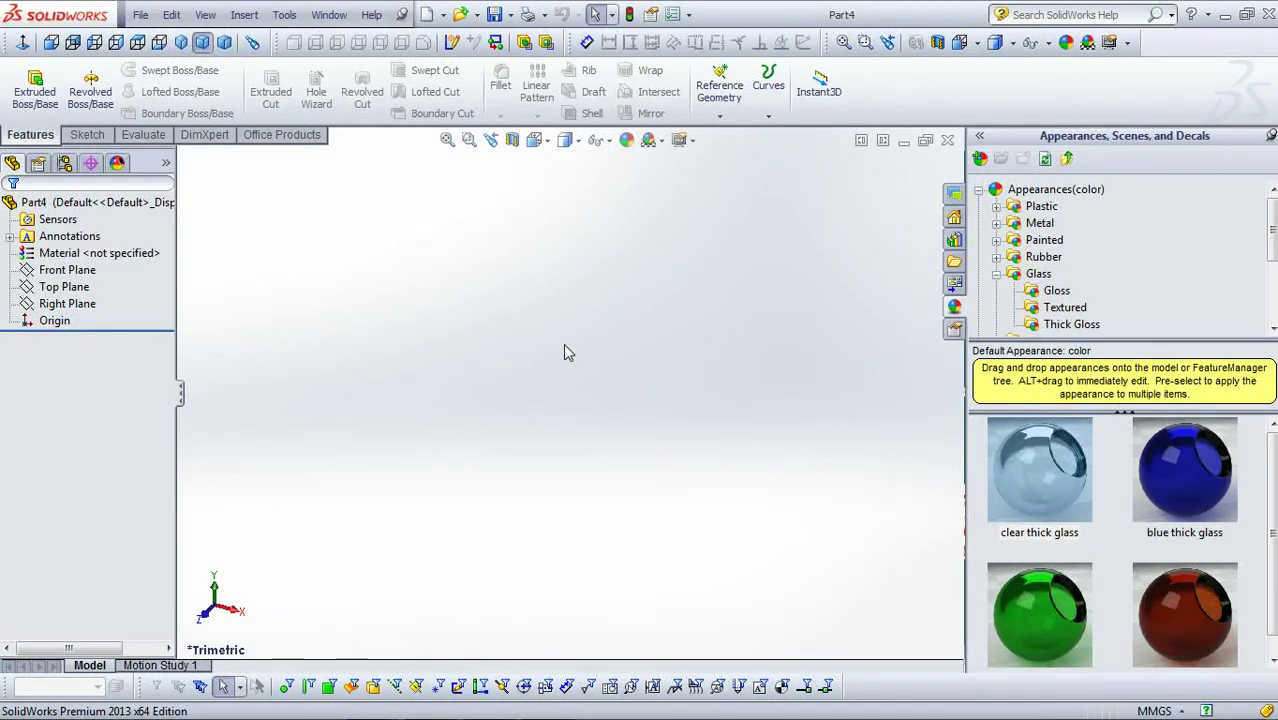
- Sketch a 100 mm diameter circle centred on the origin of the Front Plane
{"action": "left_click", "coordinate": [87, 134]}
{"action": "left_click", "coordinate": [27, 80]}
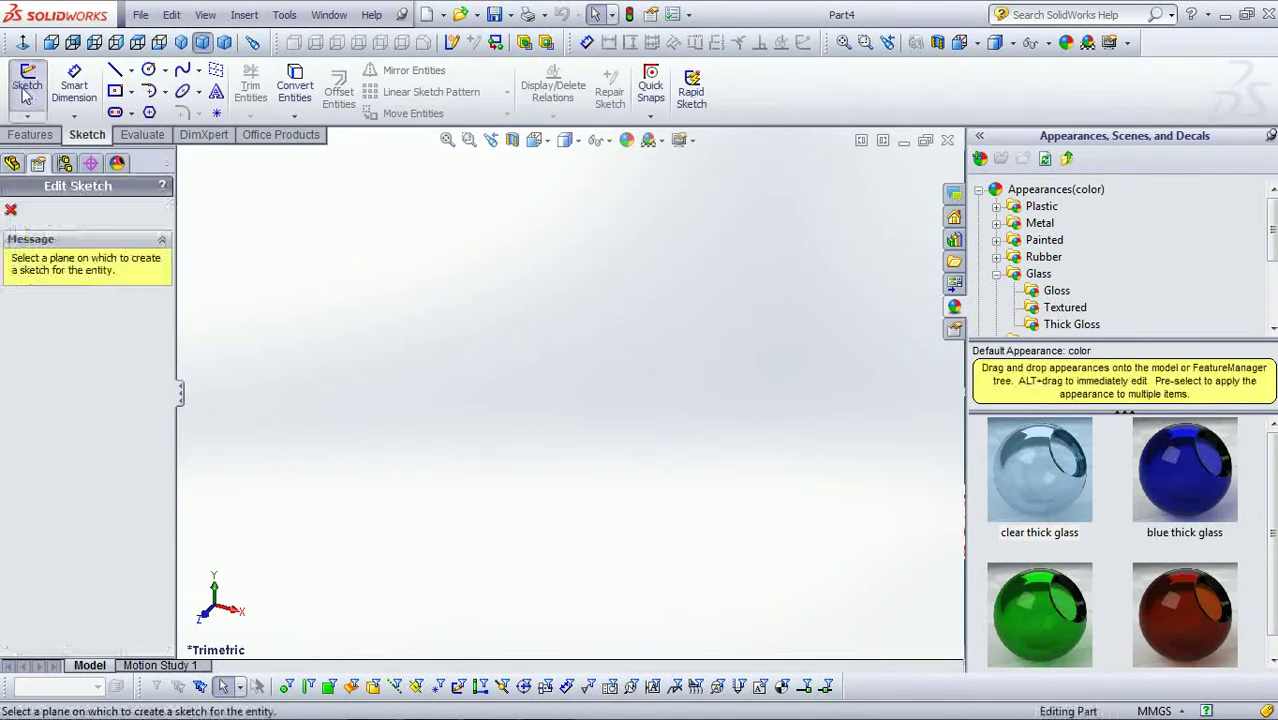
{"action": "left_click", "coordinate": [420, 258]}
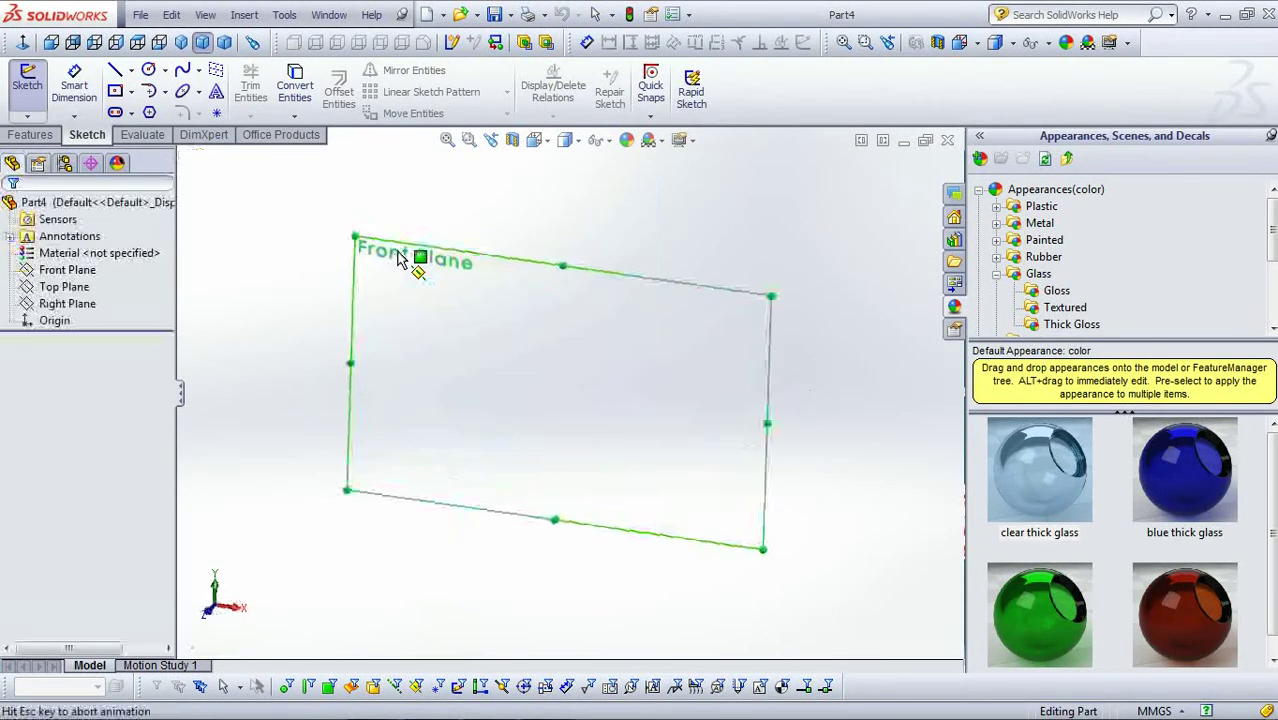
{"action": "left_click", "coordinate": [148, 72]}
{"action": "left_click", "coordinate": [544, 393]}
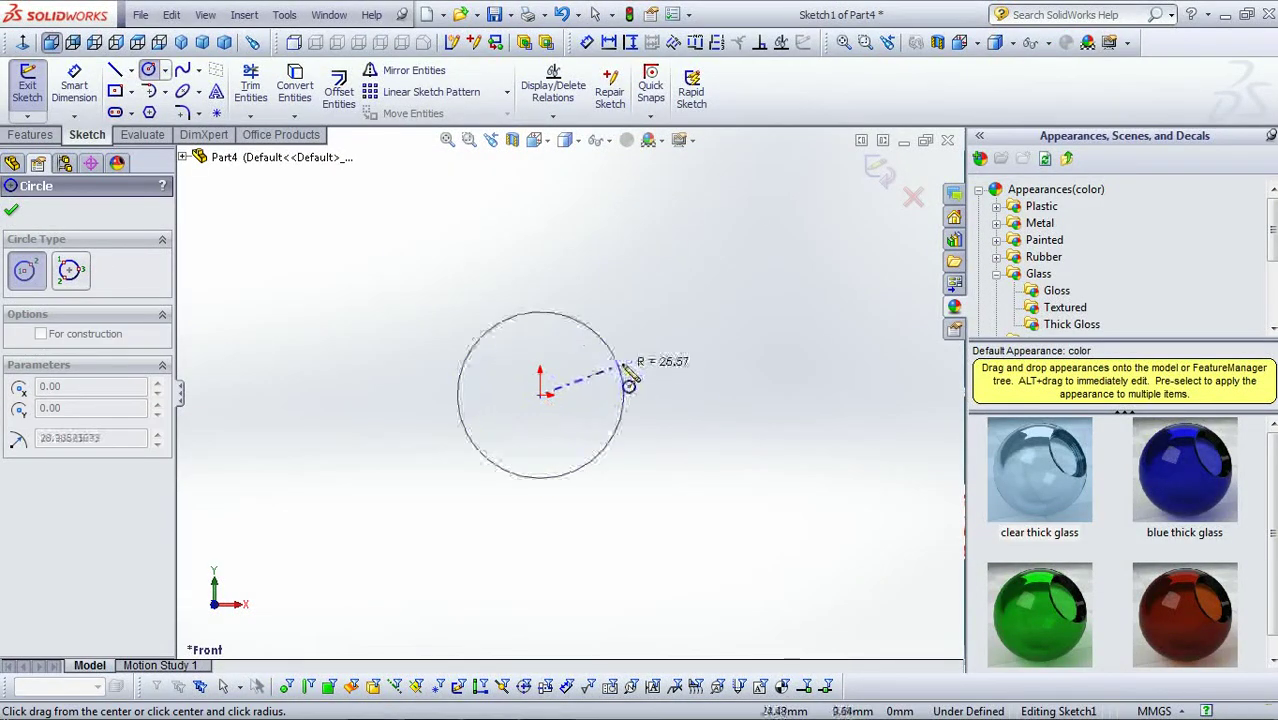
{"action": "left_click", "coordinate": [622, 388]}
{"action": "key", "text": "Escape"}
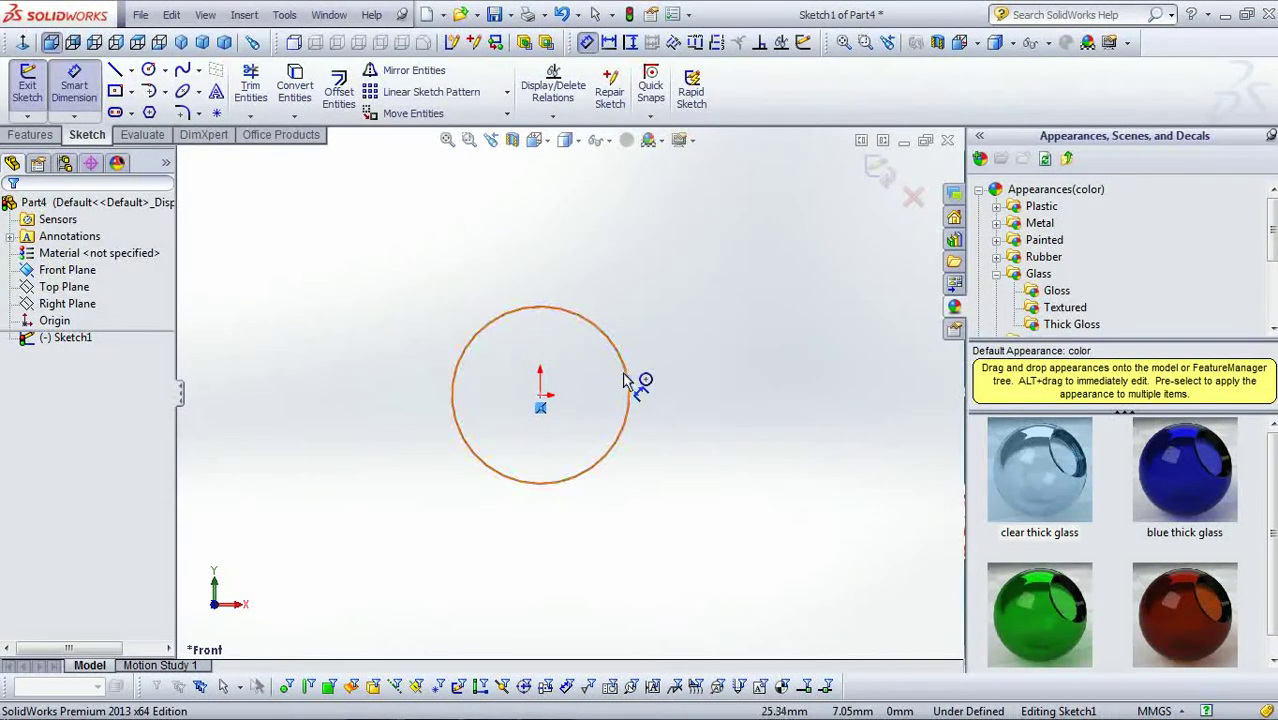
{"action": "left_click", "coordinate": [627, 384]}
{"action": "left_click", "coordinate": [712, 405]}
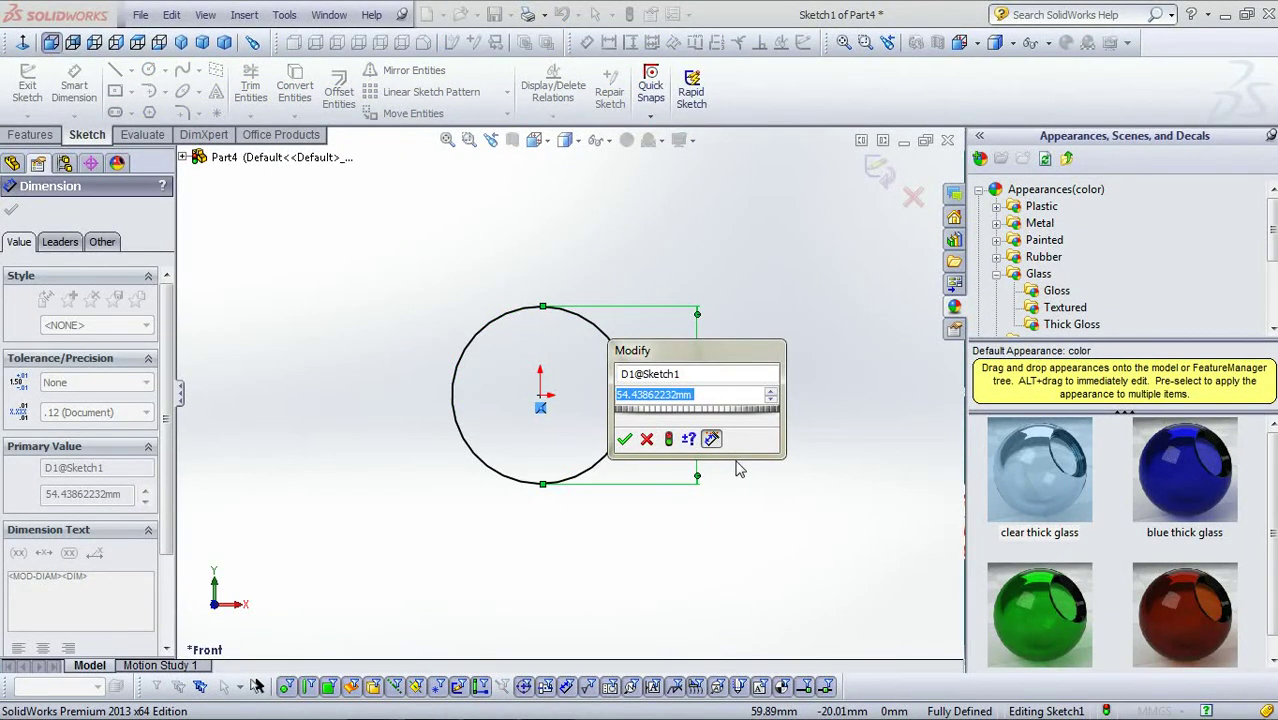
{"action": "type", "text": "100"}
{"action": "key", "text": "Return"}
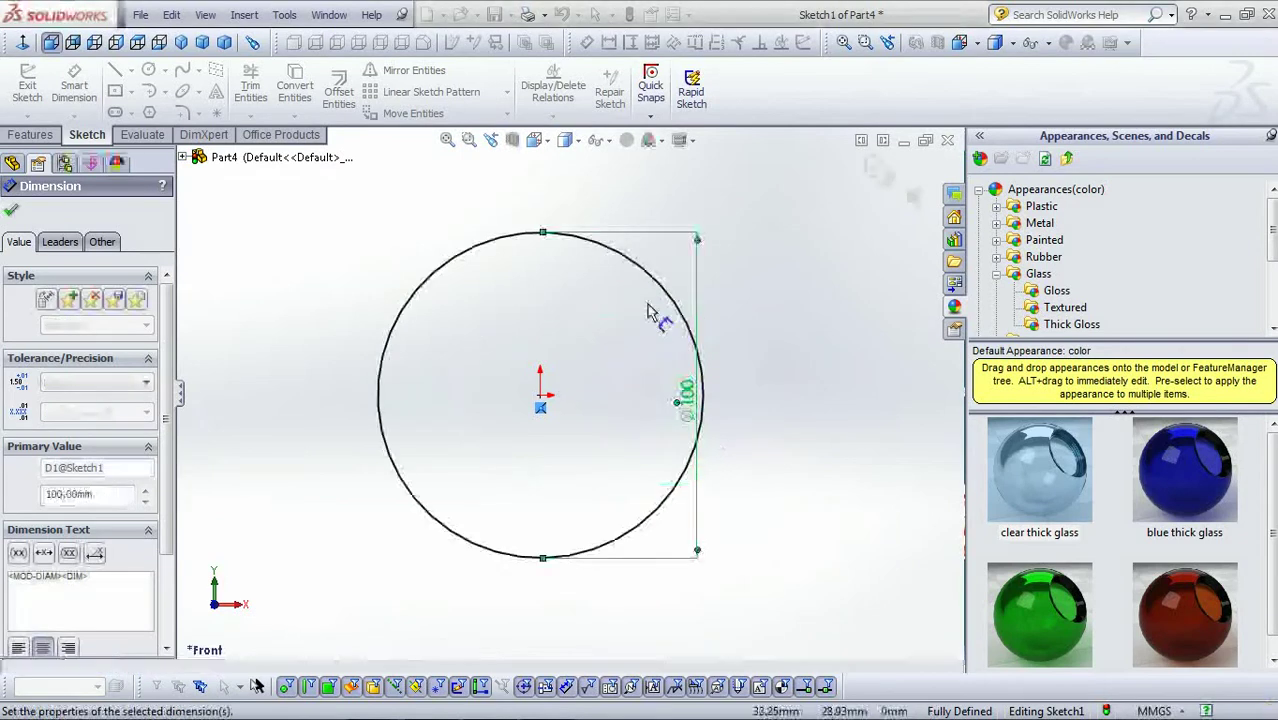
{"action": "left_click", "coordinate": [11, 211]}
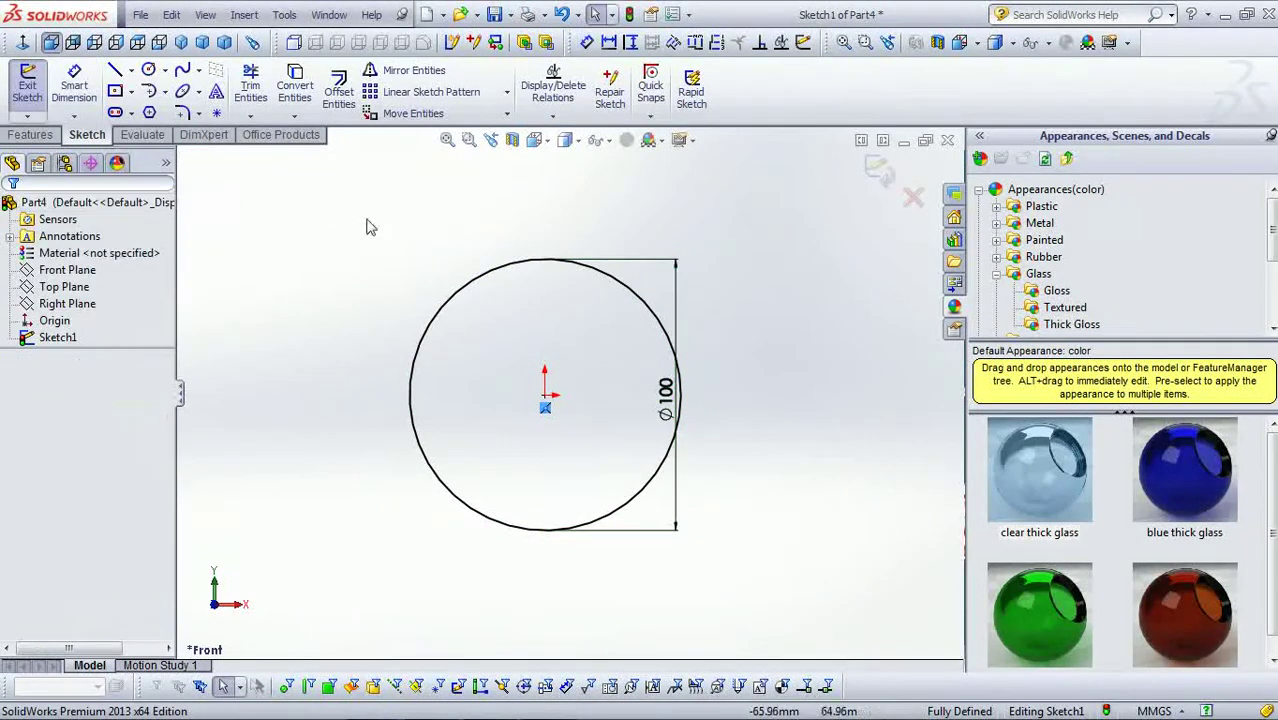
- Extrude the circle 4 mm into a solid disc
{"action": "left_click", "coordinate": [24, 136]}
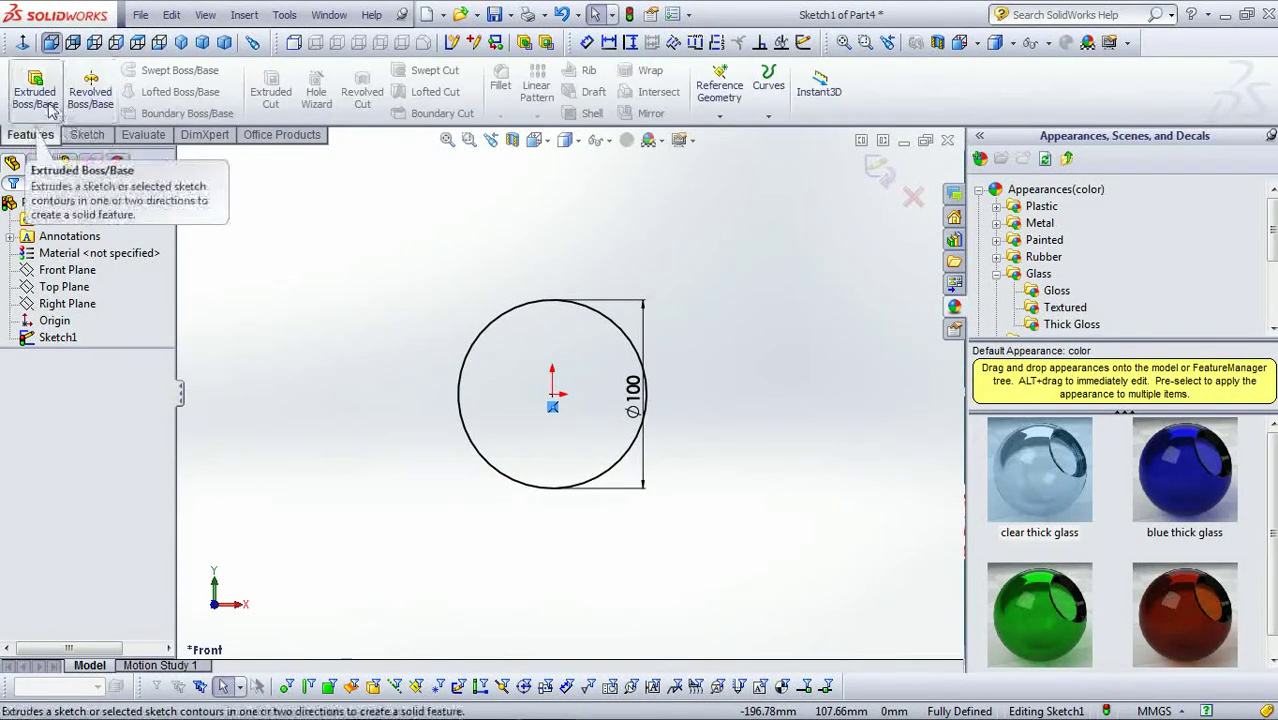
{"action": "left_click", "coordinate": [35, 88]}
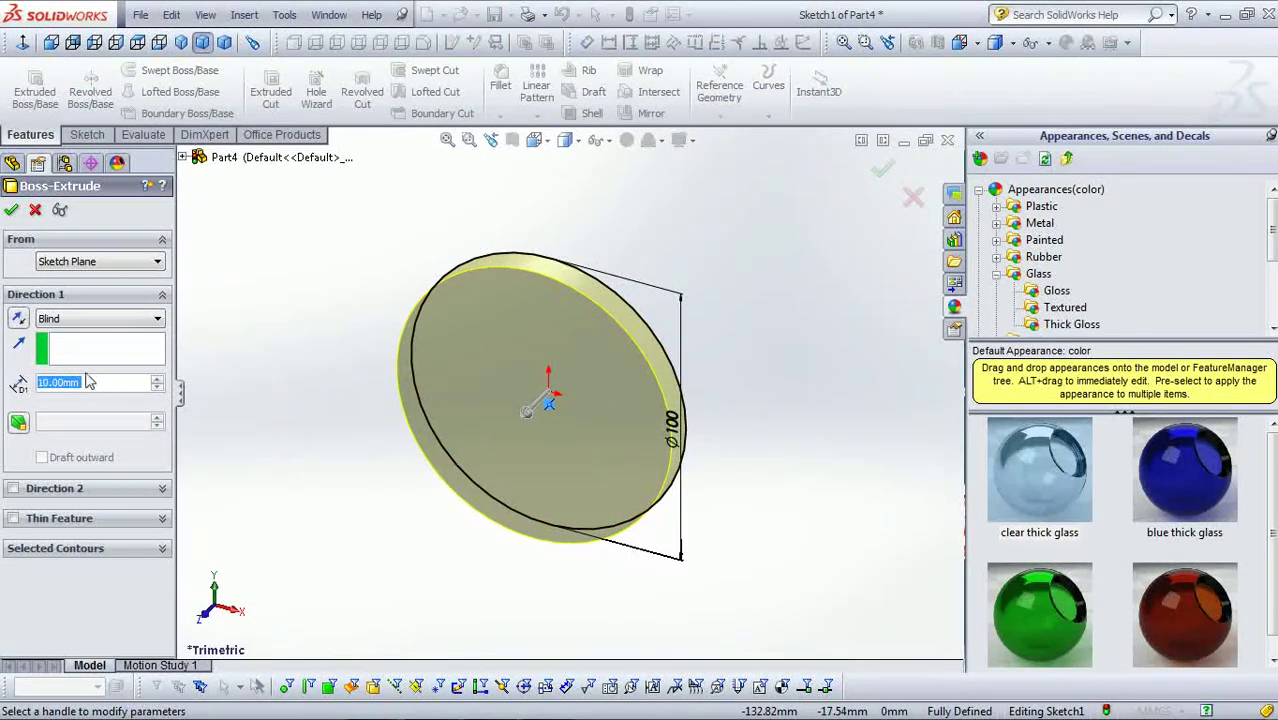
{"action": "type", "text": "4mm"}
{"action": "key", "text": "Return"}
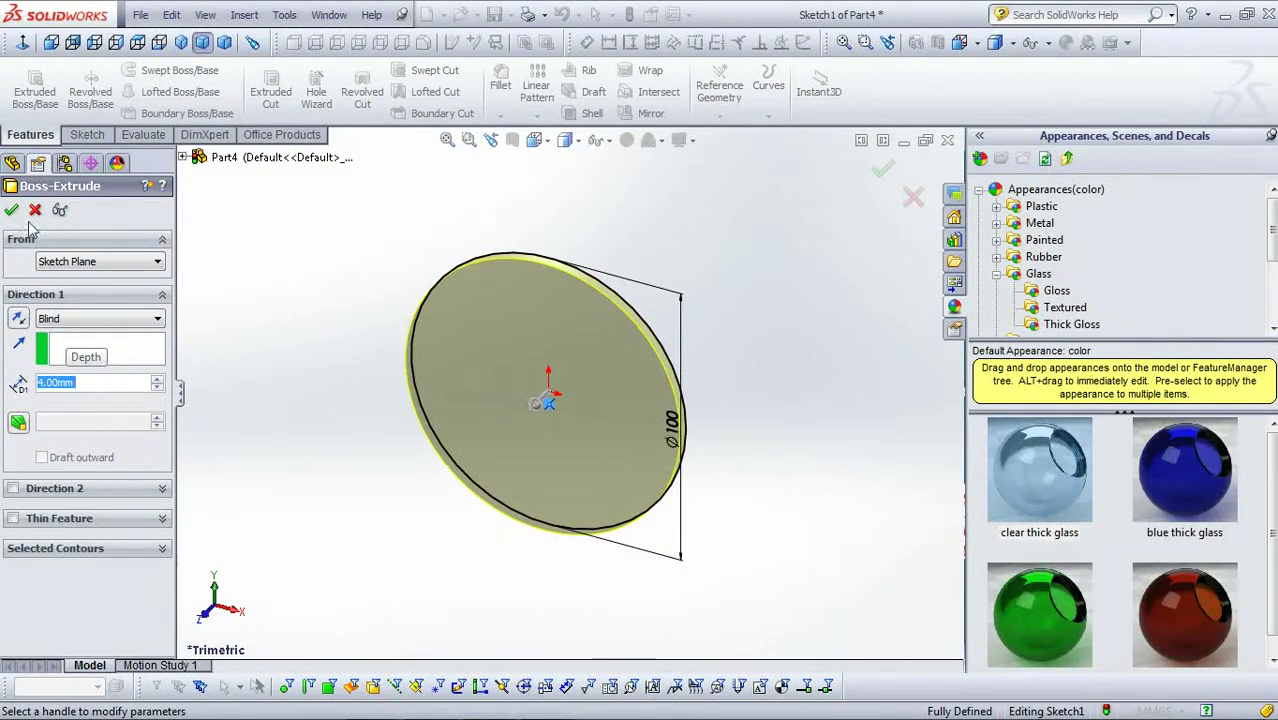
{"action": "key", "text": "Return"}
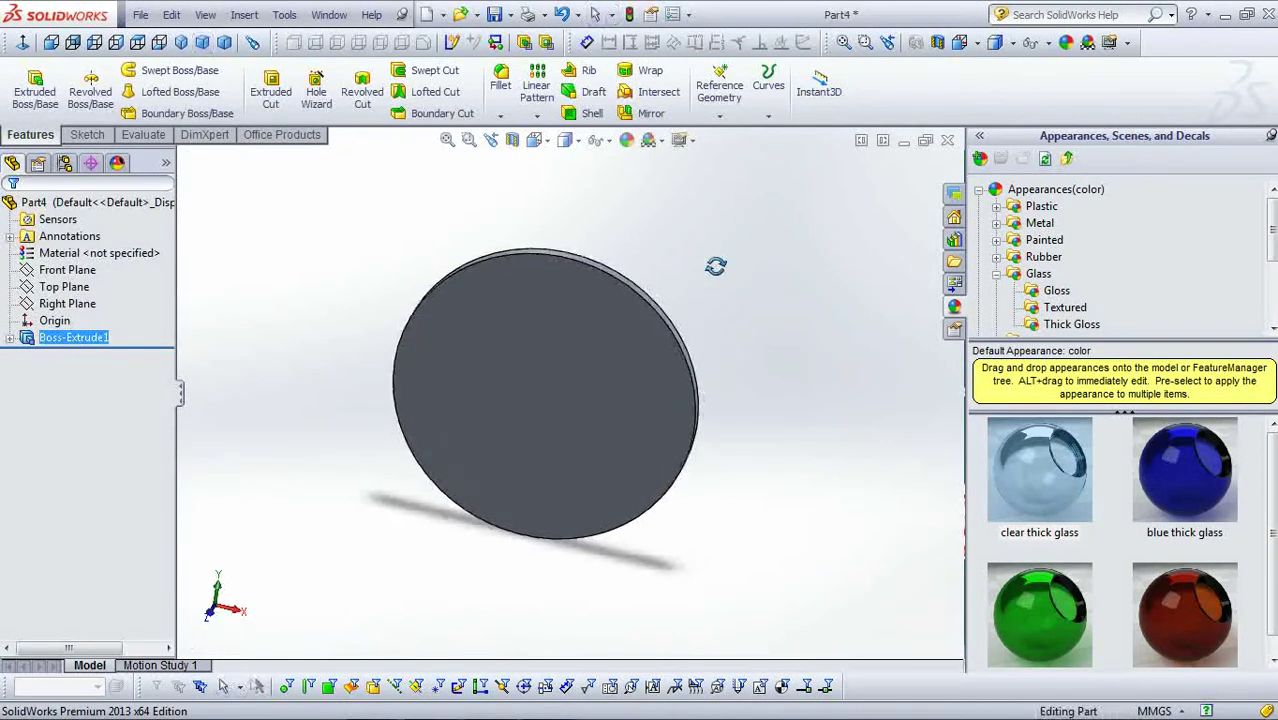
- On the disc's front face, sketch a centred circle dimensioned to 70 mm diameter
{"action": "left_click_drag", "start_coordinate": [569, 363], "coordinate": [490, 377]}
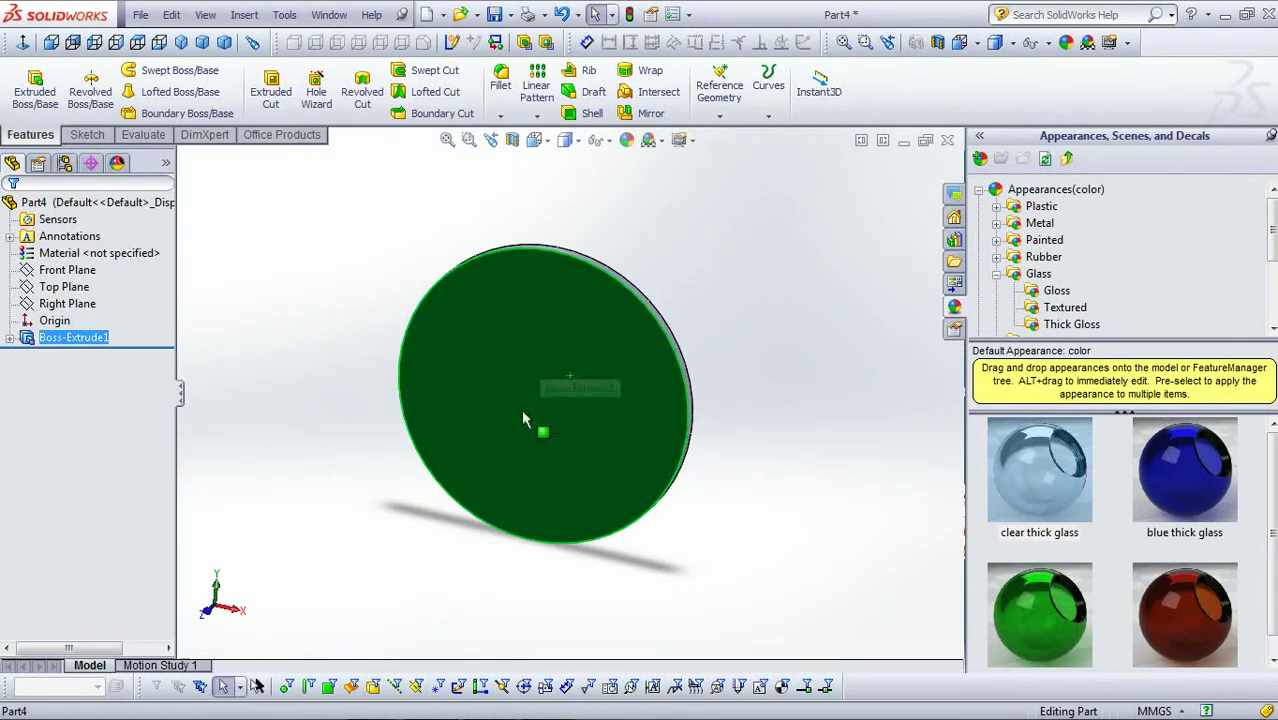
{"action": "left_click", "coordinate": [86, 134]}
{"action": "left_click", "coordinate": [28, 85]}
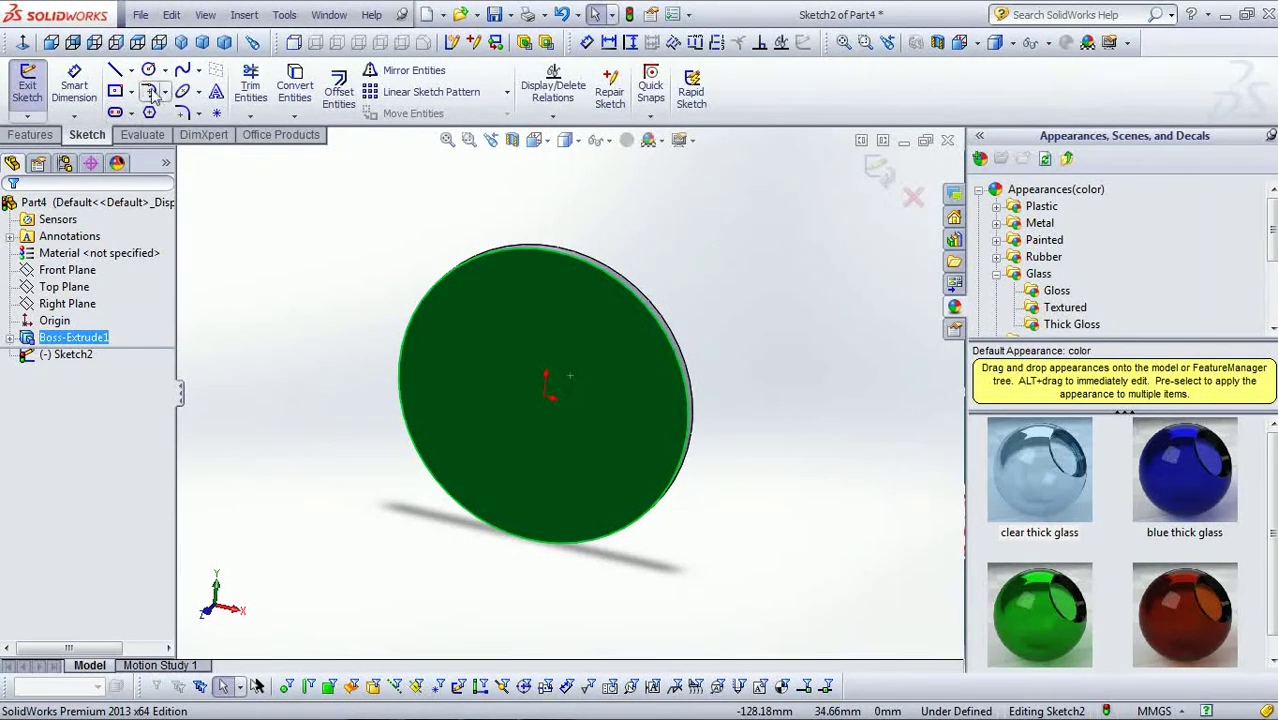
{"action": "left_click", "coordinate": [22, 43]}
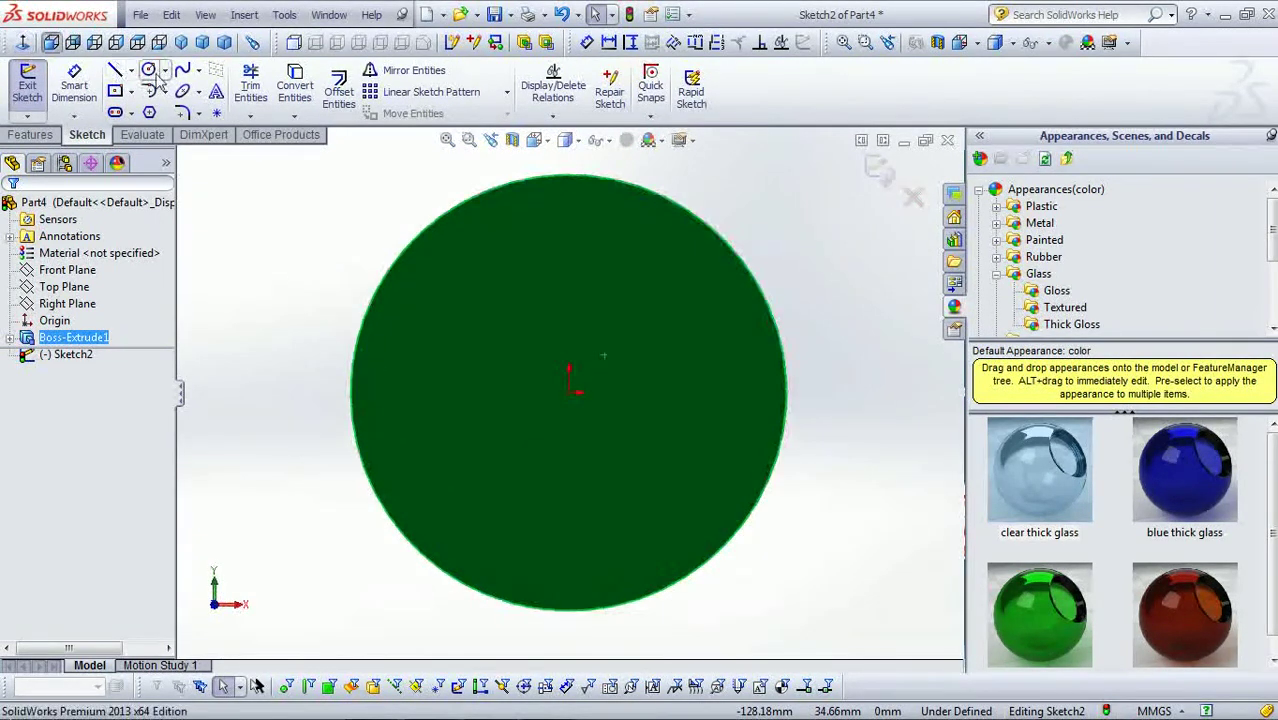
{"action": "left_click", "coordinate": [148, 70]}
{"action": "left_click", "coordinate": [569, 393]}
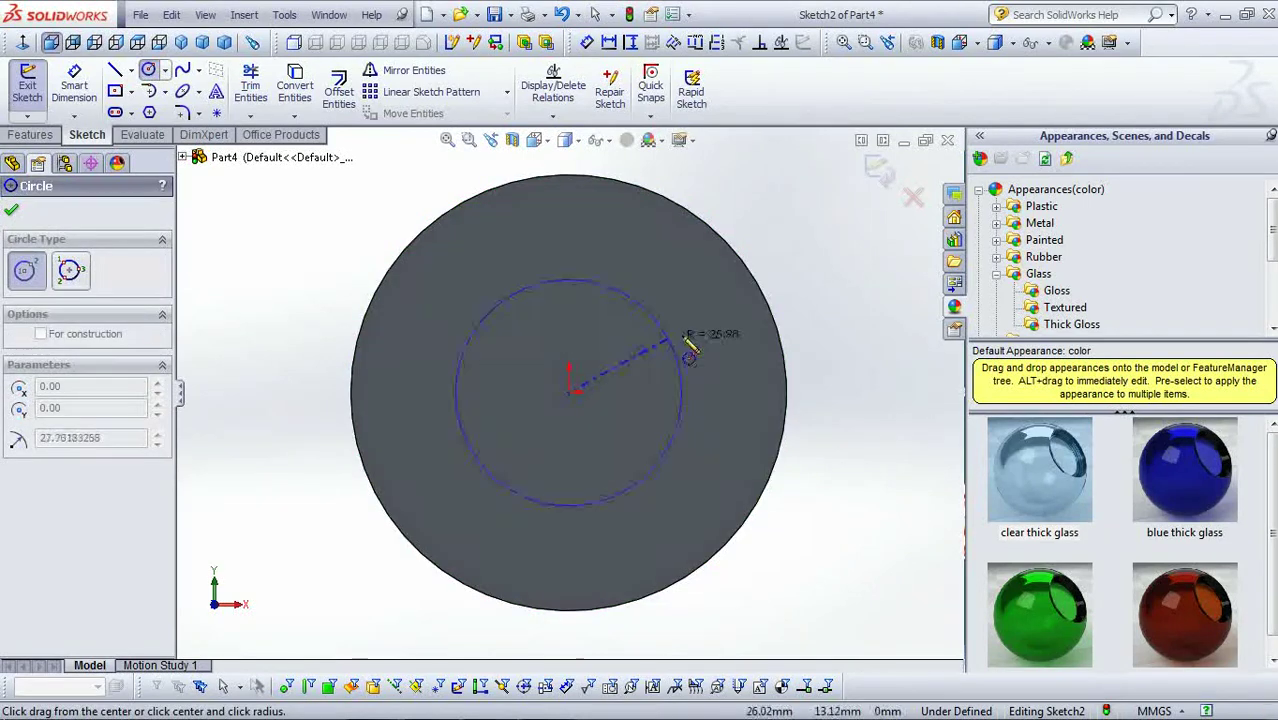
{"action": "left_click", "coordinate": [736, 324]}
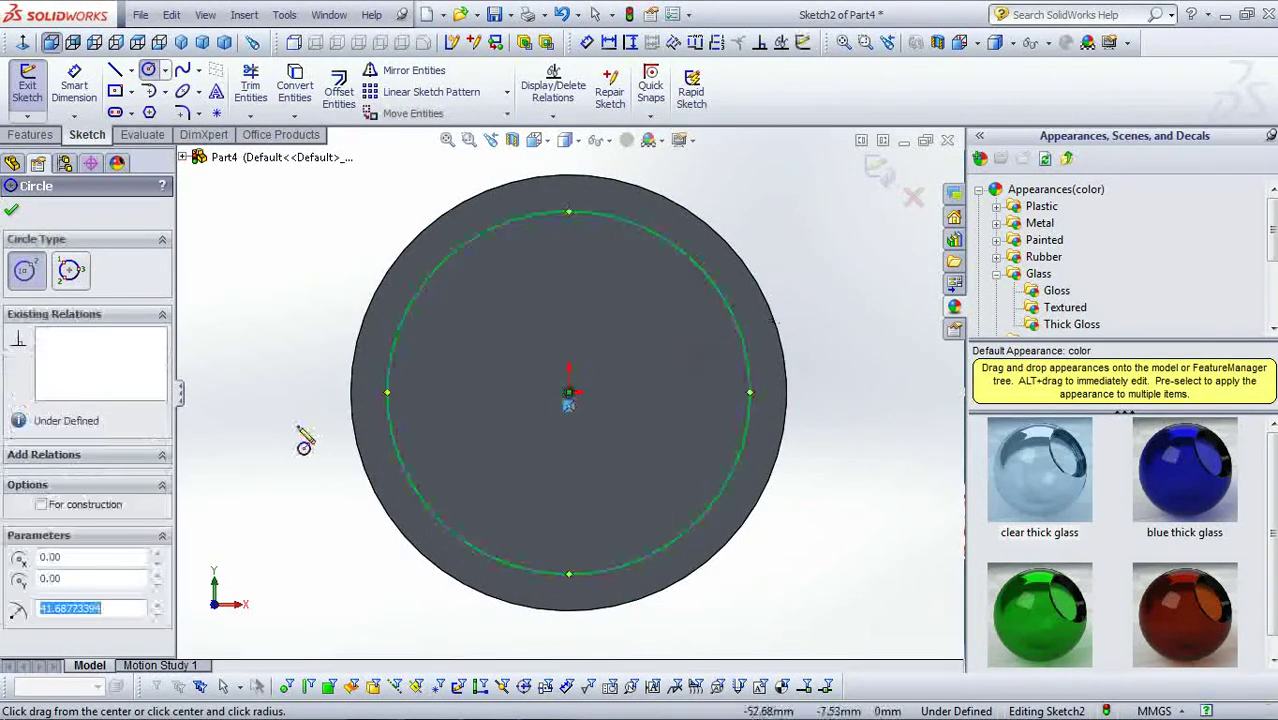
{"action": "left_click", "coordinate": [12, 210]}
{"action": "left_click", "coordinate": [74, 85]}
{"action": "left_click", "coordinate": [762, 413]}
{"action": "left_click", "coordinate": [840, 547]}
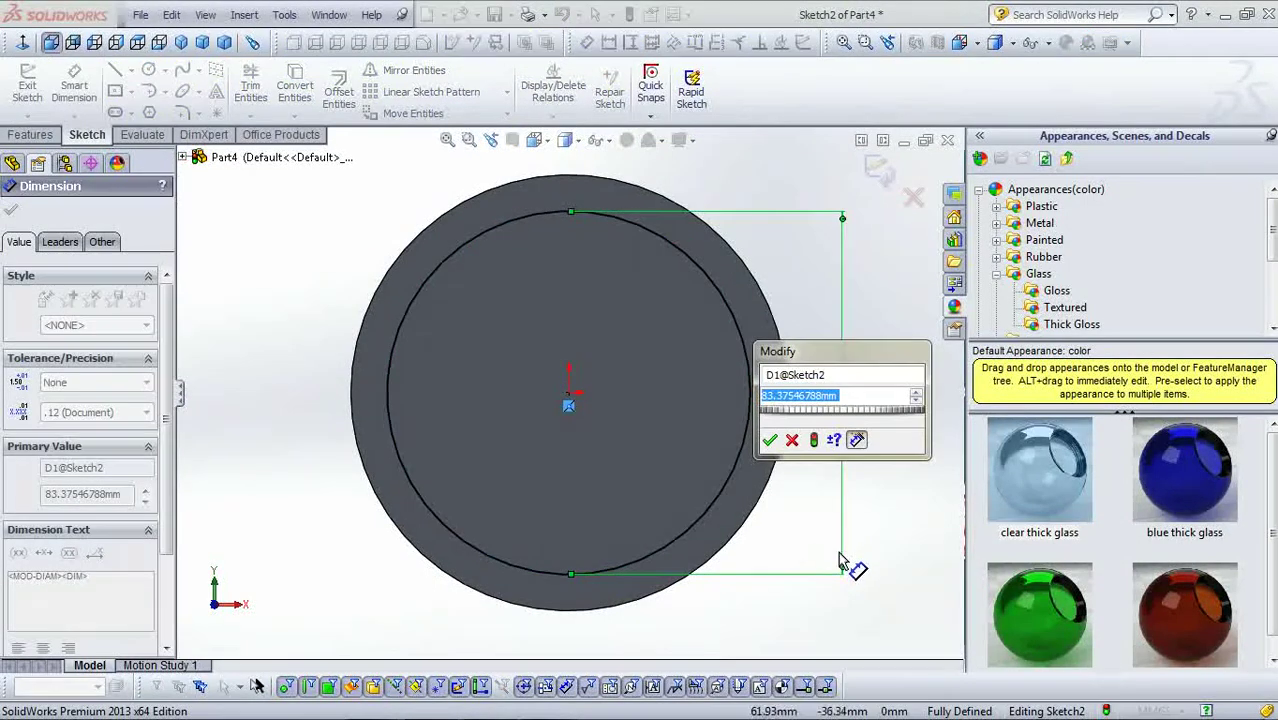
{"action": "type", "text": "70"}
{"action": "key", "text": "Return"}
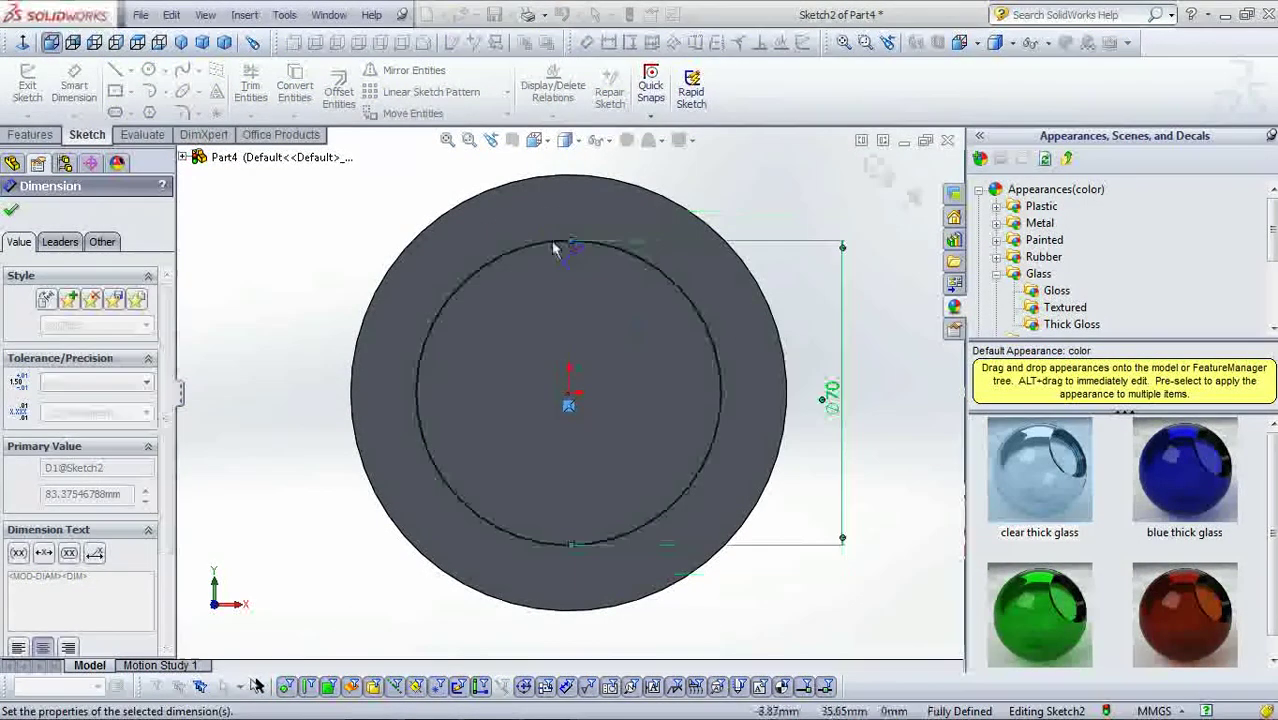
{"action": "left_click", "coordinate": [12, 210]}
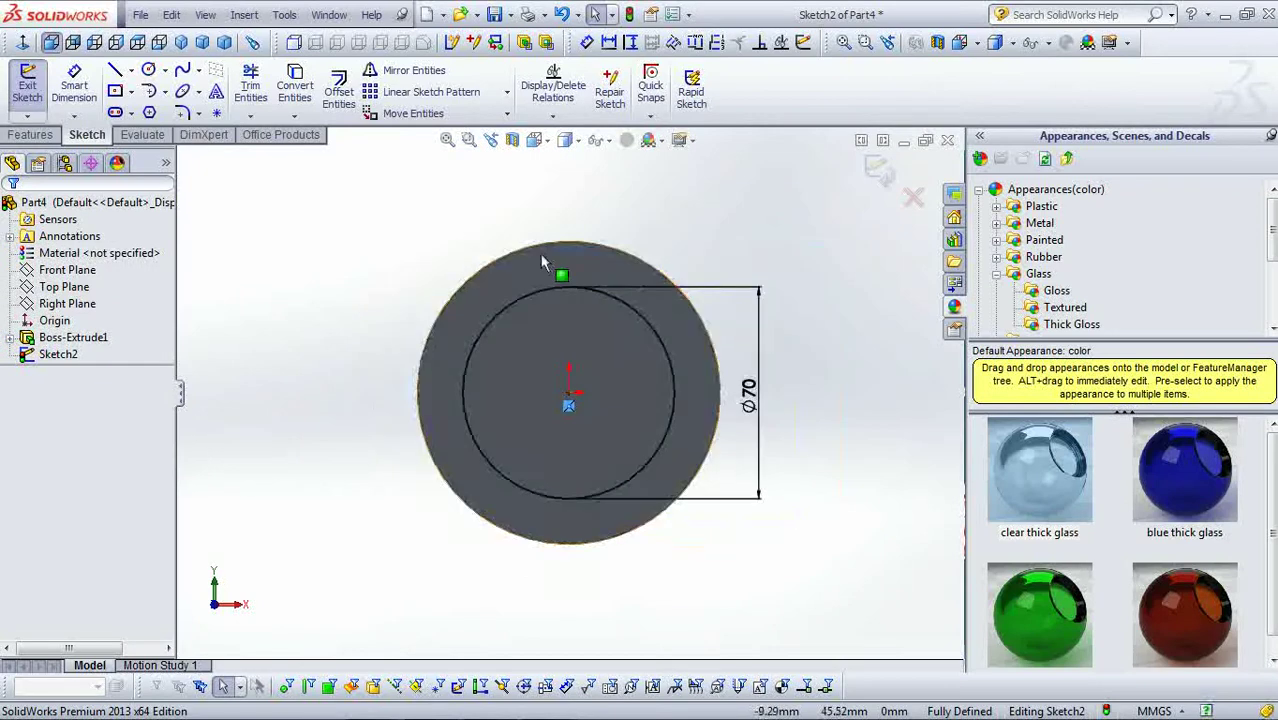
- Extrude the 70 mm circle 1 mm to form the raised boss
{"action": "left_click", "coordinate": [42, 138]}
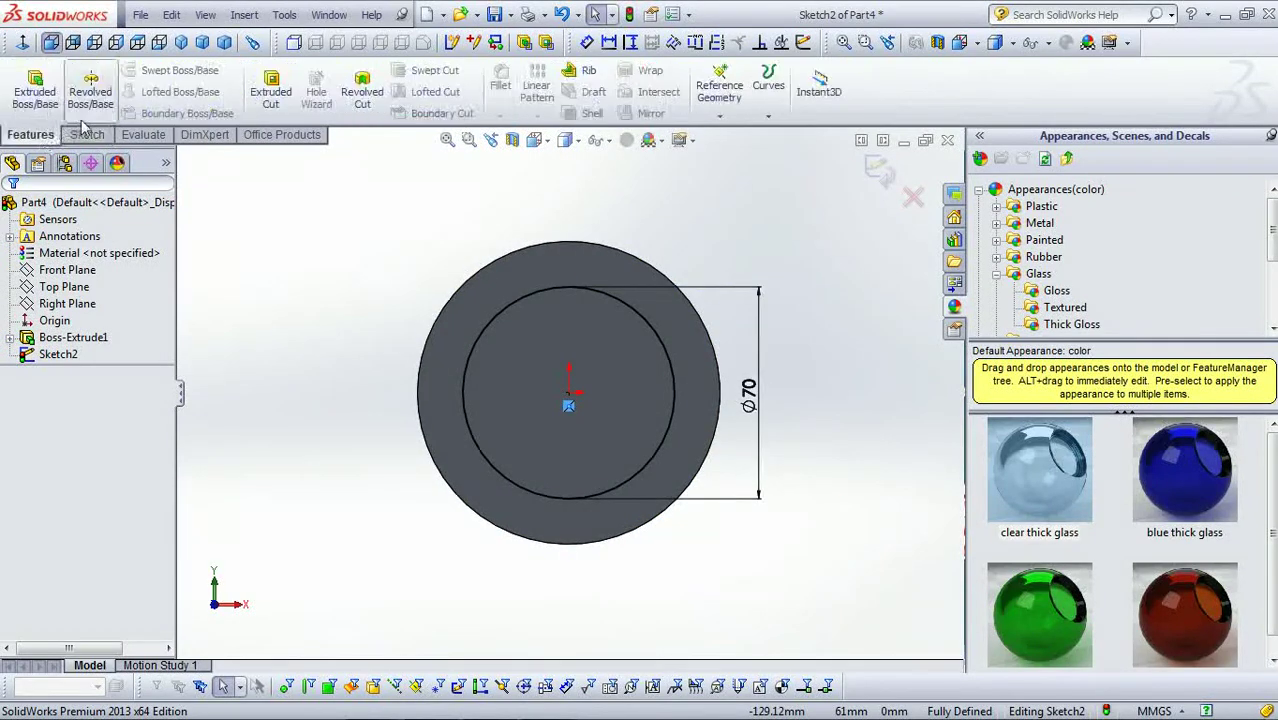
{"action": "left_click", "coordinate": [34, 88]}
{"action": "middle_click_drag", "start_coordinate": [736, 260], "coordinate": [648, 274]}
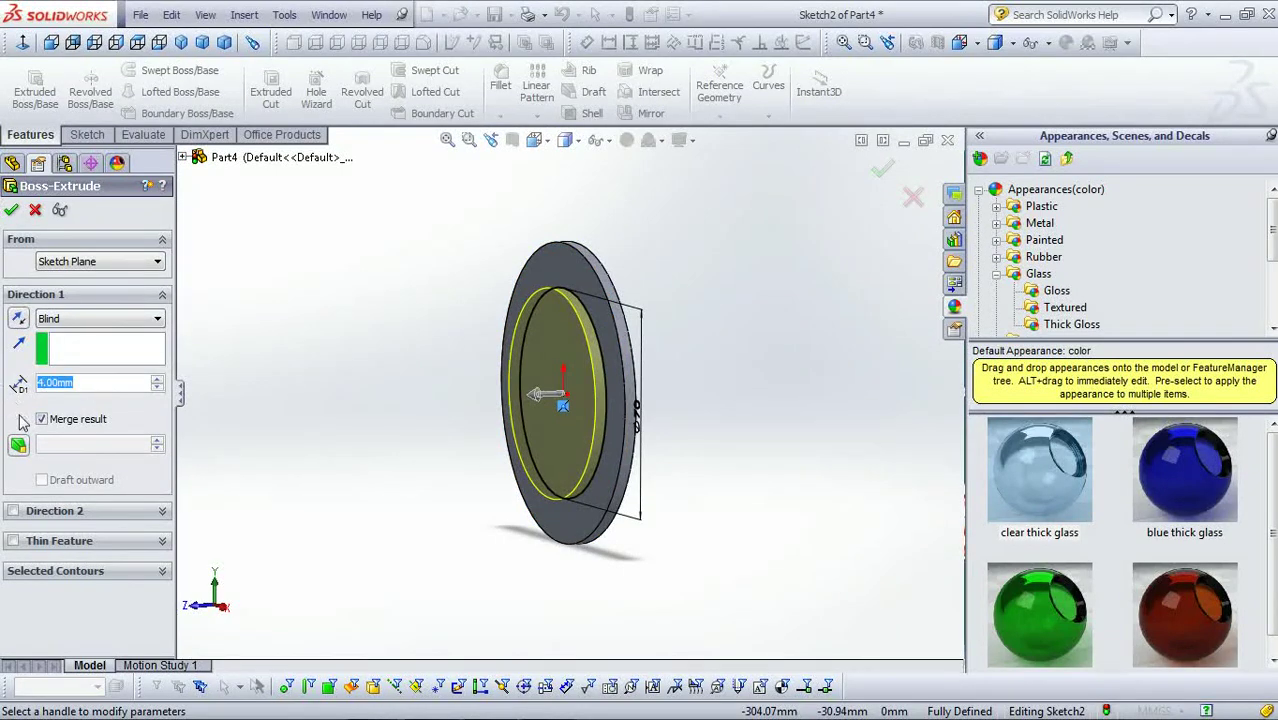
{"action": "type", "text": "1"}
{"action": "key", "text": "Return"}
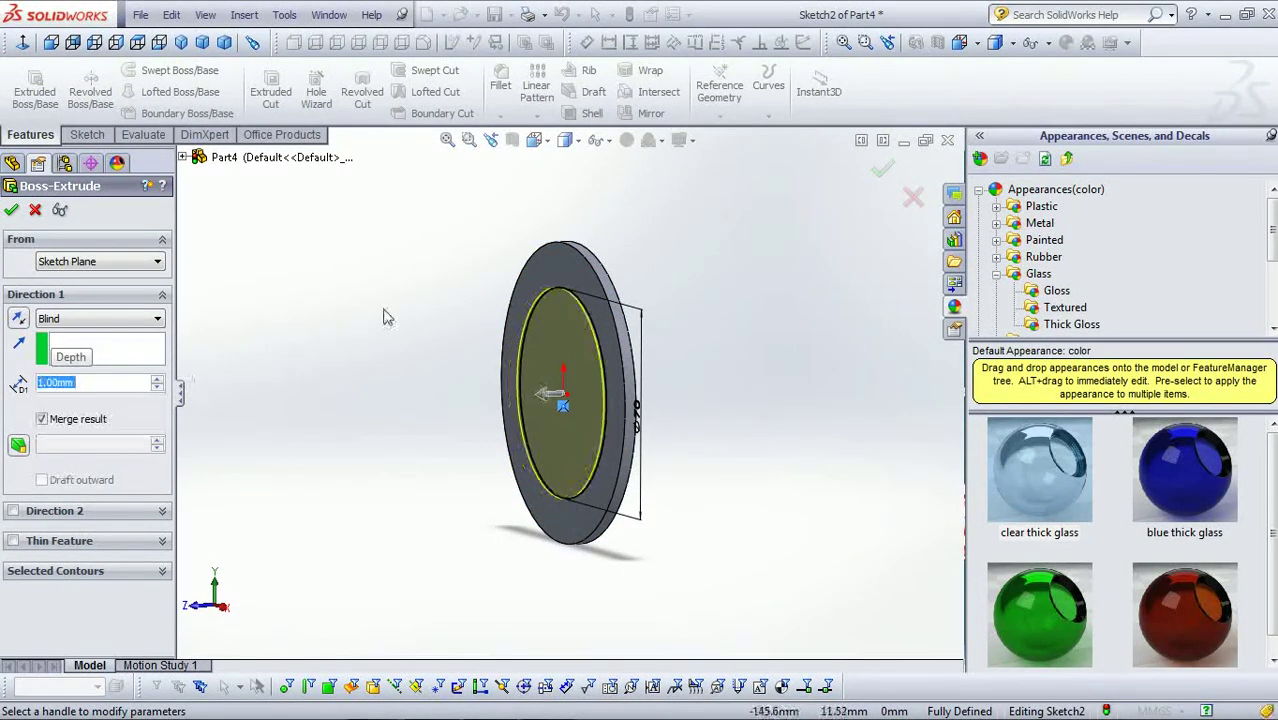
{"action": "left_click", "coordinate": [12, 210]}
{"action": "mouse_move", "coordinate": [650, 297]}
{"action": "middle_mouse_down"}
{"action": "mouse_move", "coordinate": [788, 328]}
{"action": "mouse_move", "coordinate": [736, 347]}
{"action": "middle_mouse_up"}
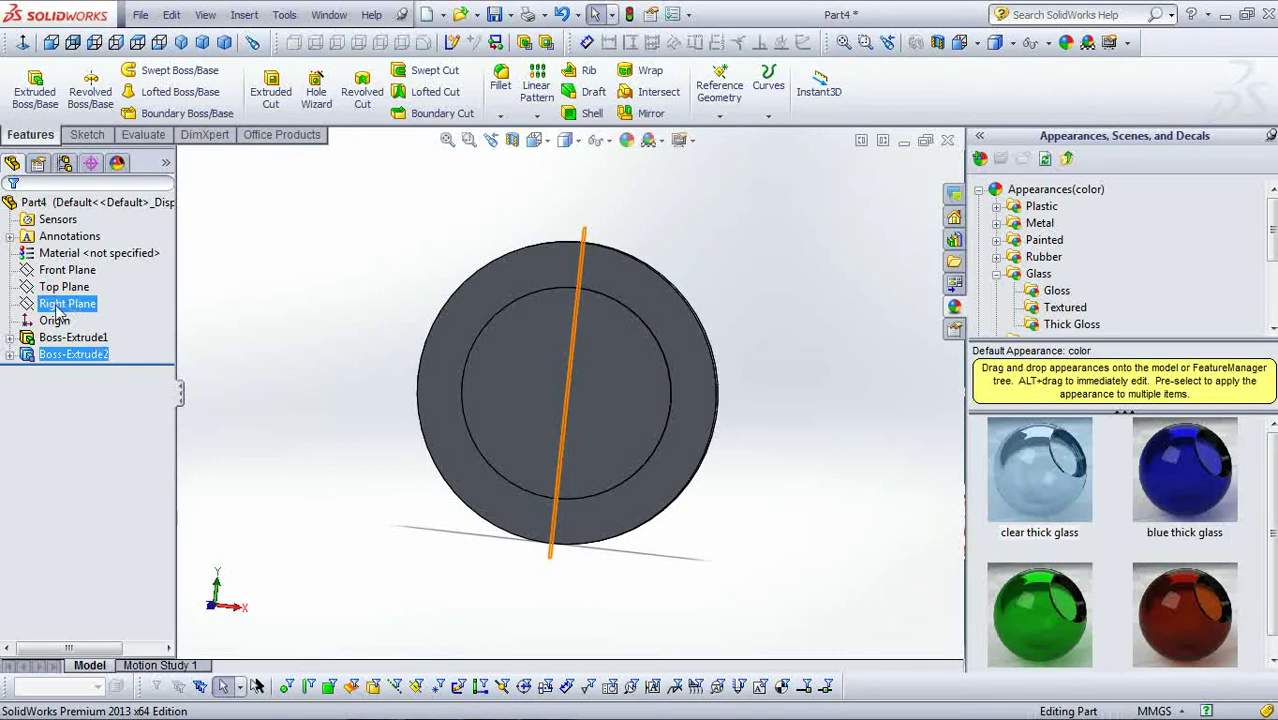
- Start a new sketch on the Right Plane, viewed face-on
{"action": "key", "text": "ctrl+8"}
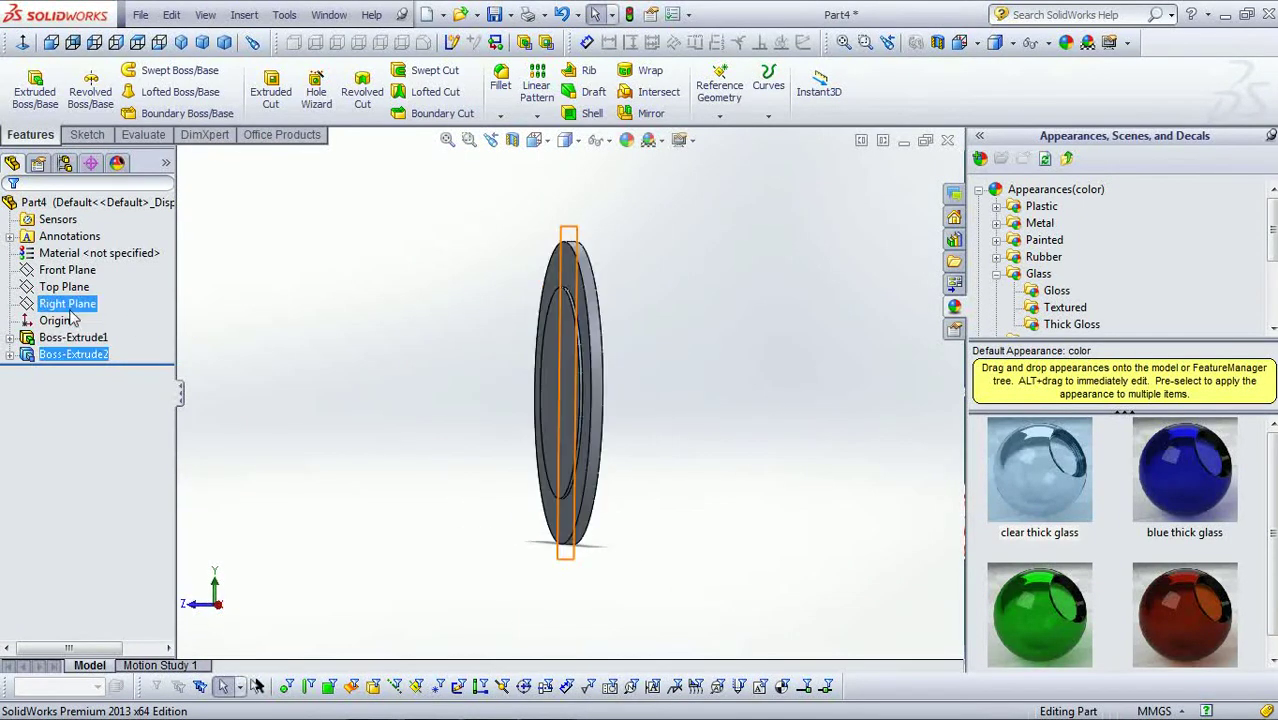
{"action": "left_click", "coordinate": [68, 305]}
{"action": "left_click", "coordinate": [110, 278]}
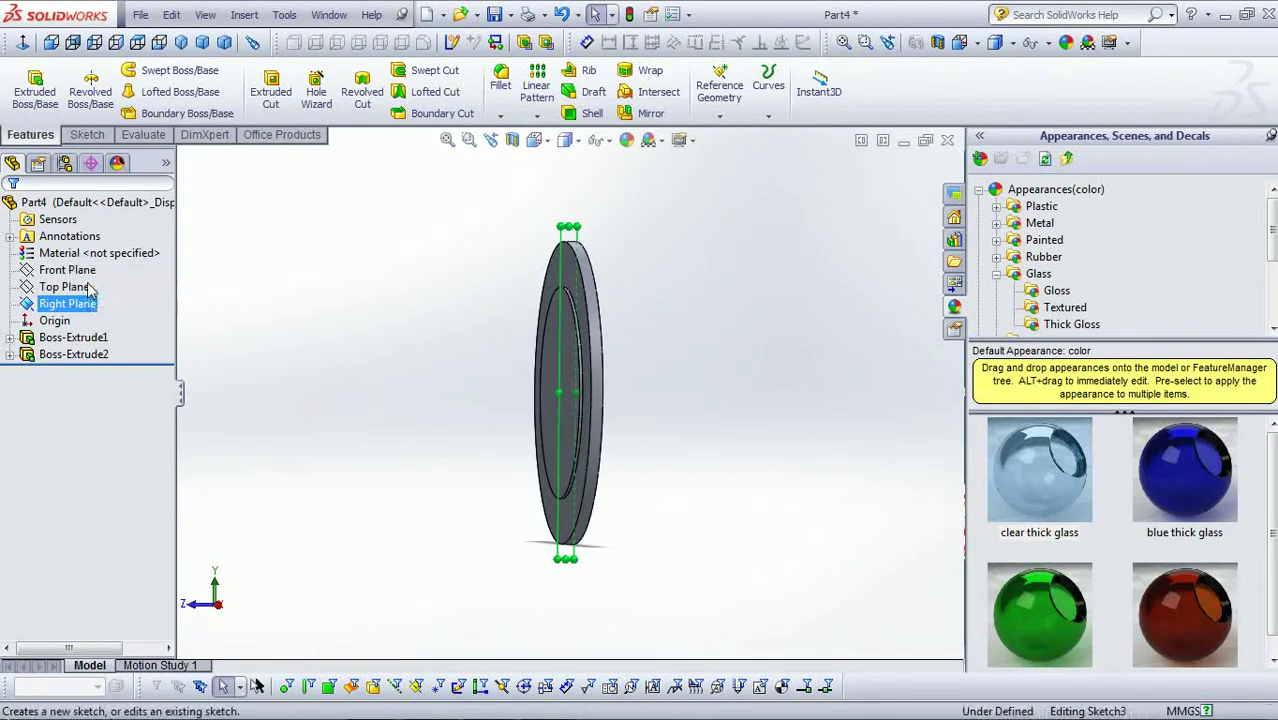
{"action": "scroll", "coordinate": [660, 310], "scroll_direction": "up", "scroll_amount": 3}
{"action": "scroll", "coordinate": [621, 289], "scroll_direction": "up", "scroll_amount": 3}
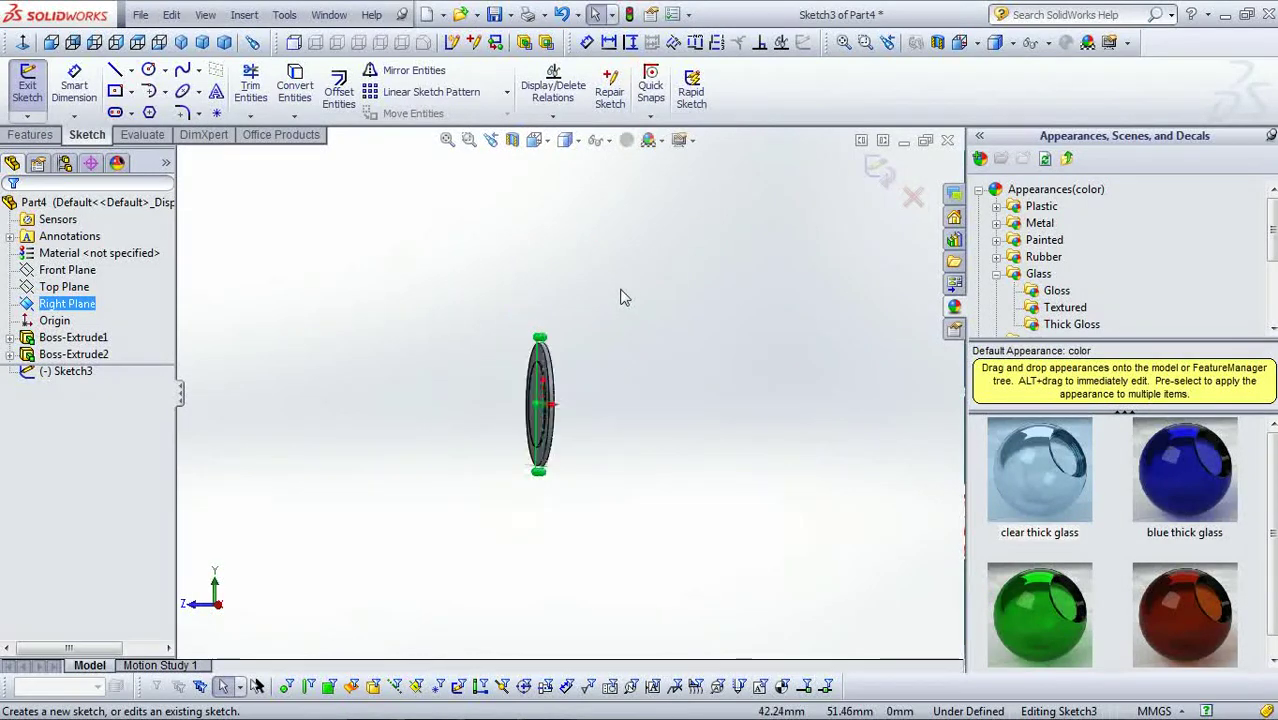
{"action": "mouse_move", "coordinate": [549, 343]}
{"action": "left_mouse_down"}
{"action": "mouse_move", "coordinate": [813, 214]}
{"action": "mouse_move", "coordinate": [832, 161]}
{"action": "left_mouse_up"}
{"action": "left_click_drag", "start_coordinate": [686, 459], "coordinate": [678, 626]}
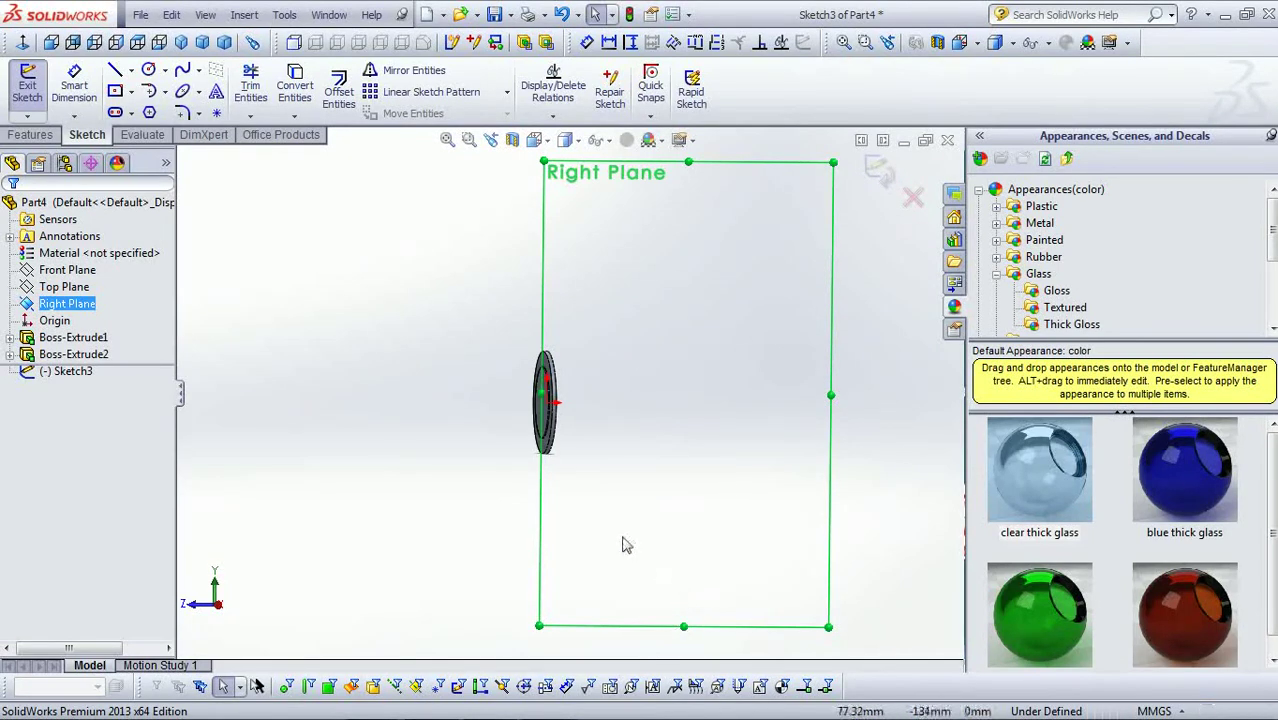
{"action": "mouse_move", "coordinate": [700, 401]}
{"action": "middle_mouse_down"}
{"action": "mouse_move", "coordinate": [582, 417]}
{"action": "mouse_move", "coordinate": [596, 420]}
{"action": "middle_mouse_up"}
{"action": "key", "text": "ctrl+8"}
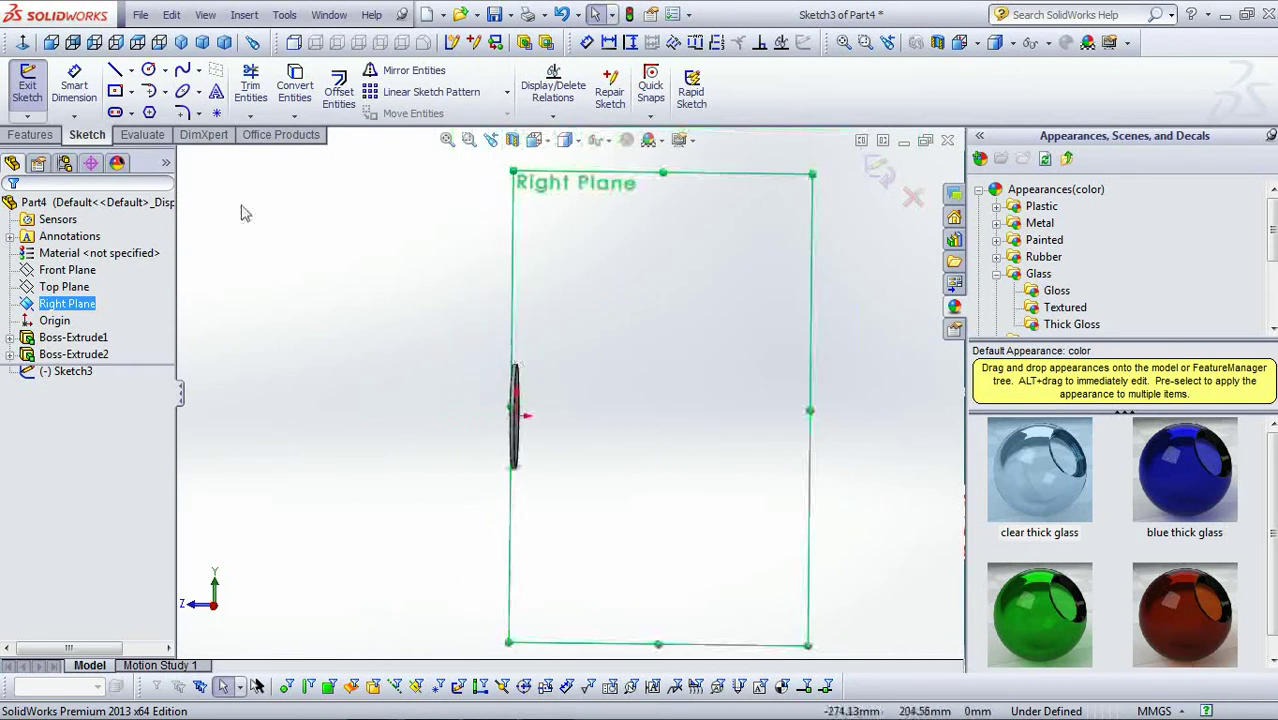
- Draw a horizontal centerline from the disc's centre and dimension it to 70 mm
{"action": "left_click", "coordinate": [131, 70]}
{"action": "left_click", "coordinate": [128, 107]}
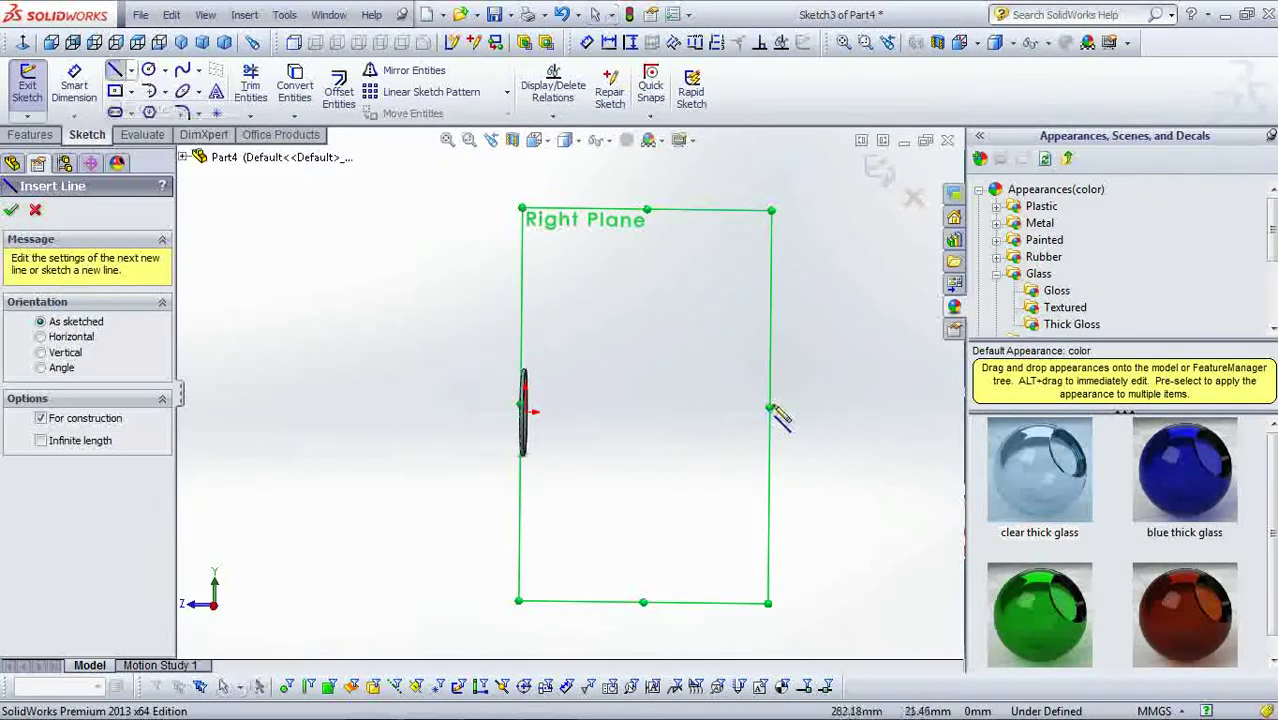
{"action": "scroll", "coordinate": [768, 405], "scroll_direction": "down", "scroll_amount": 2}
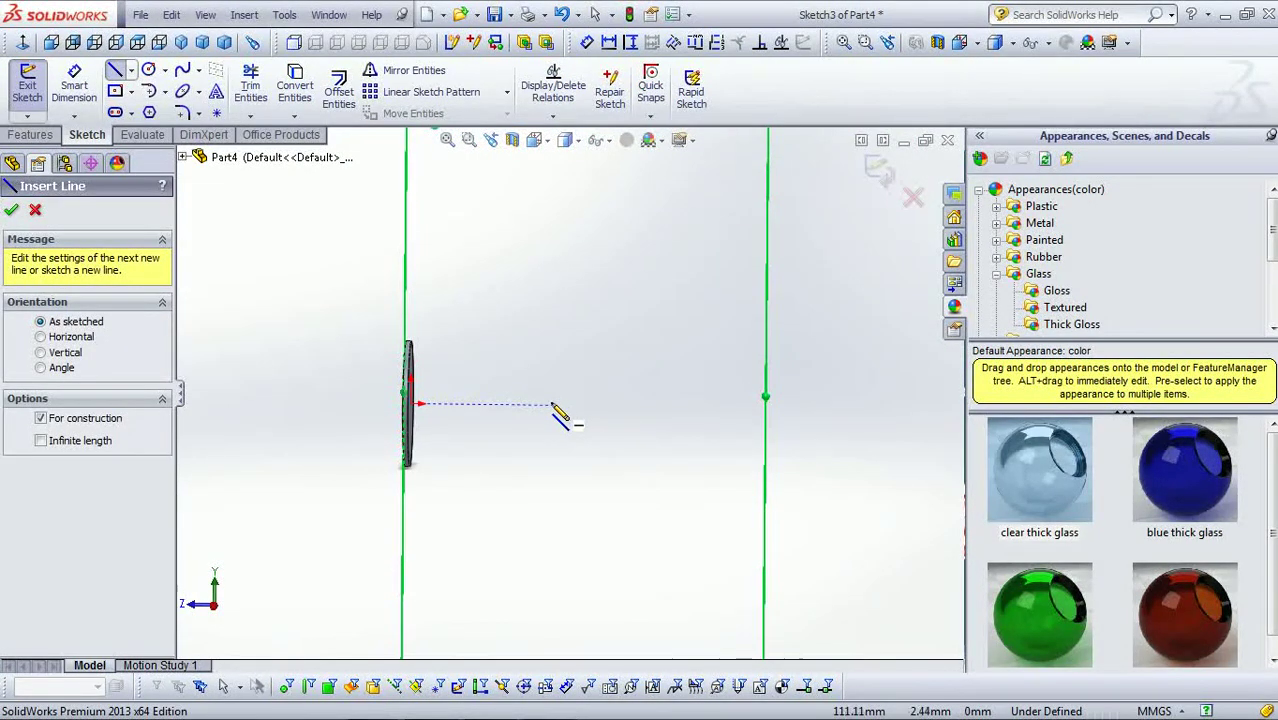
{"action": "left_click", "coordinate": [420, 405]}
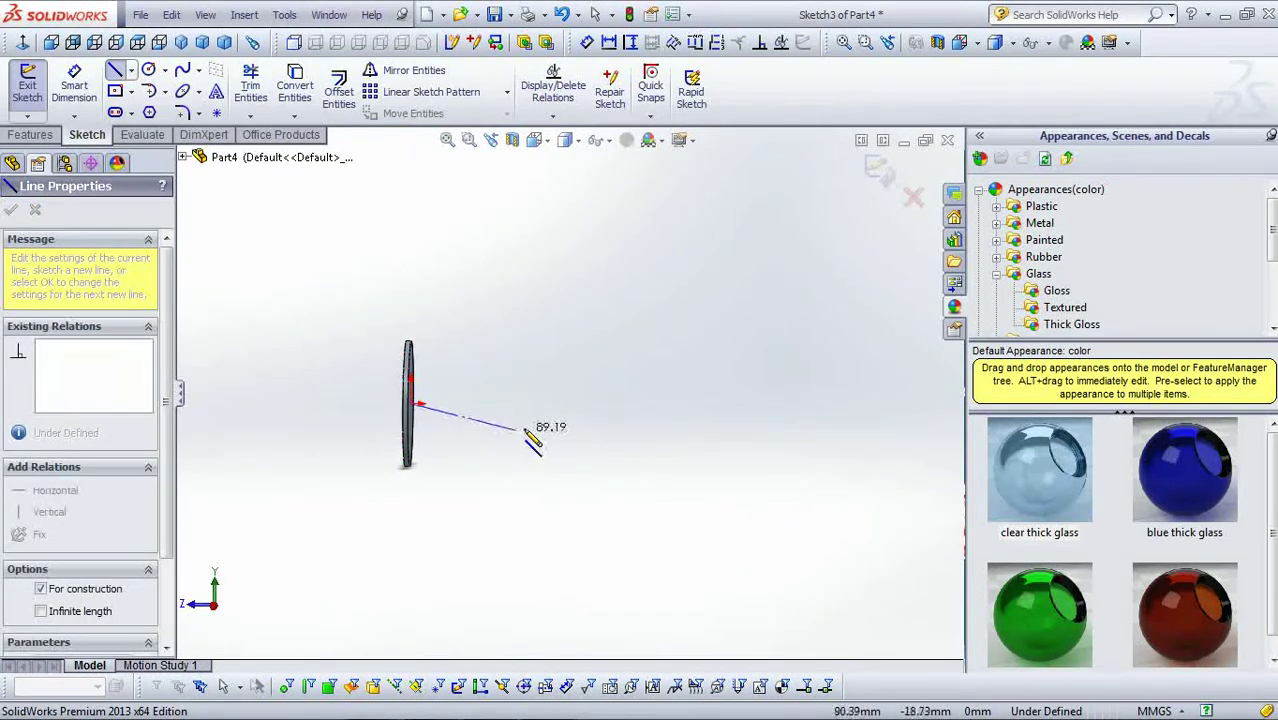
{"action": "left_click", "coordinate": [658, 408]}
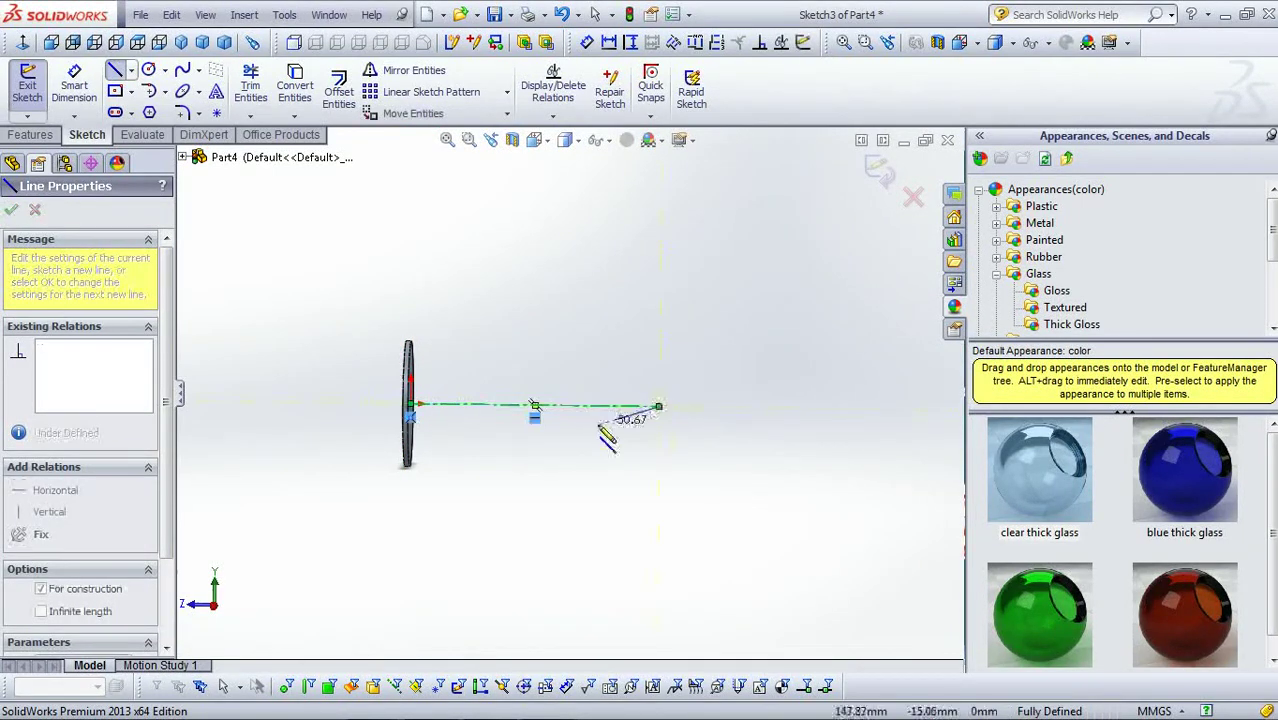
{"action": "key", "text": "Escape"}
{"action": "key", "text": "Escape"}
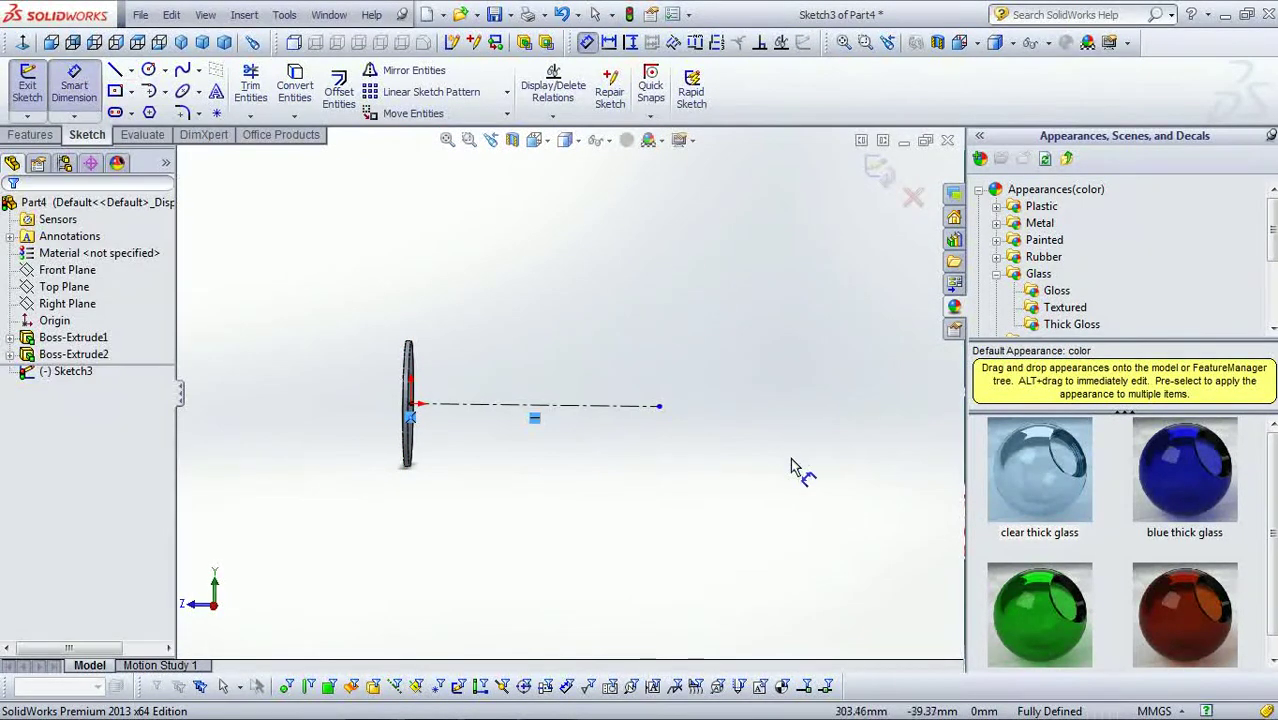
{"action": "left_click", "coordinate": [586, 407]}
{"action": "left_click", "coordinate": [540, 479]}
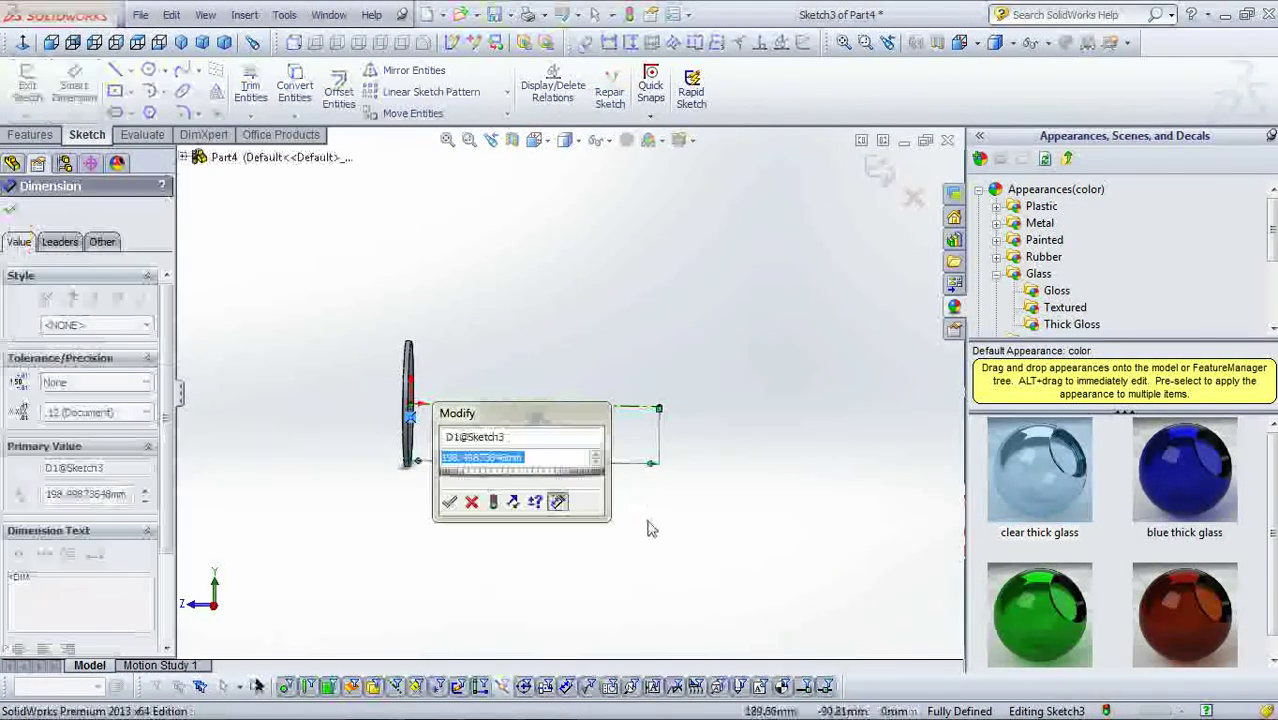
{"action": "type", "text": "70"}
{"action": "key", "text": "Return"}
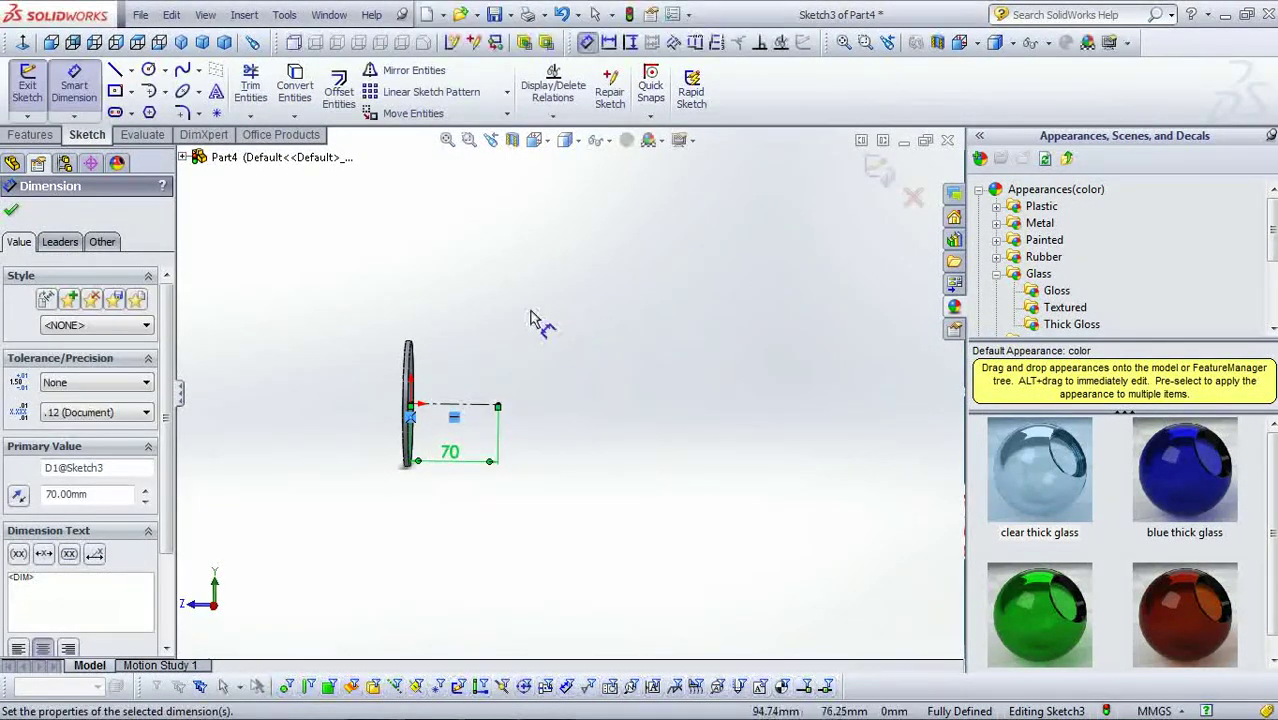
{"action": "scroll", "coordinate": [480, 312], "scroll_direction": "down", "scroll_amount": 1}
{"action": "left_click", "coordinate": [10, 207]}
- Draw a vertical centerline up from the 70 mm line's end and dimension it to 210 mm
{"action": "left_click", "coordinate": [130, 70]}
{"action": "left_click", "coordinate": [141, 108]}
{"action": "scroll", "coordinate": [560, 345], "scroll_direction": "up", "scroll_amount": 2}
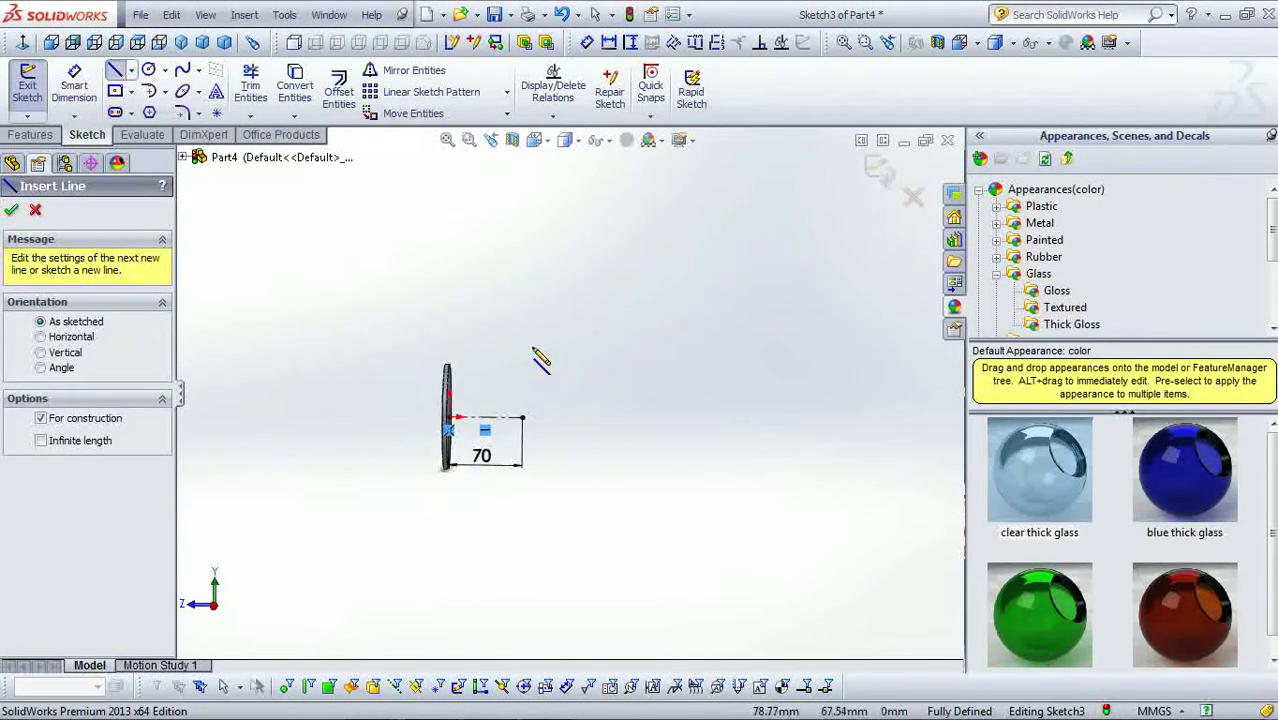
{"action": "left_click", "coordinate": [538, 412]}
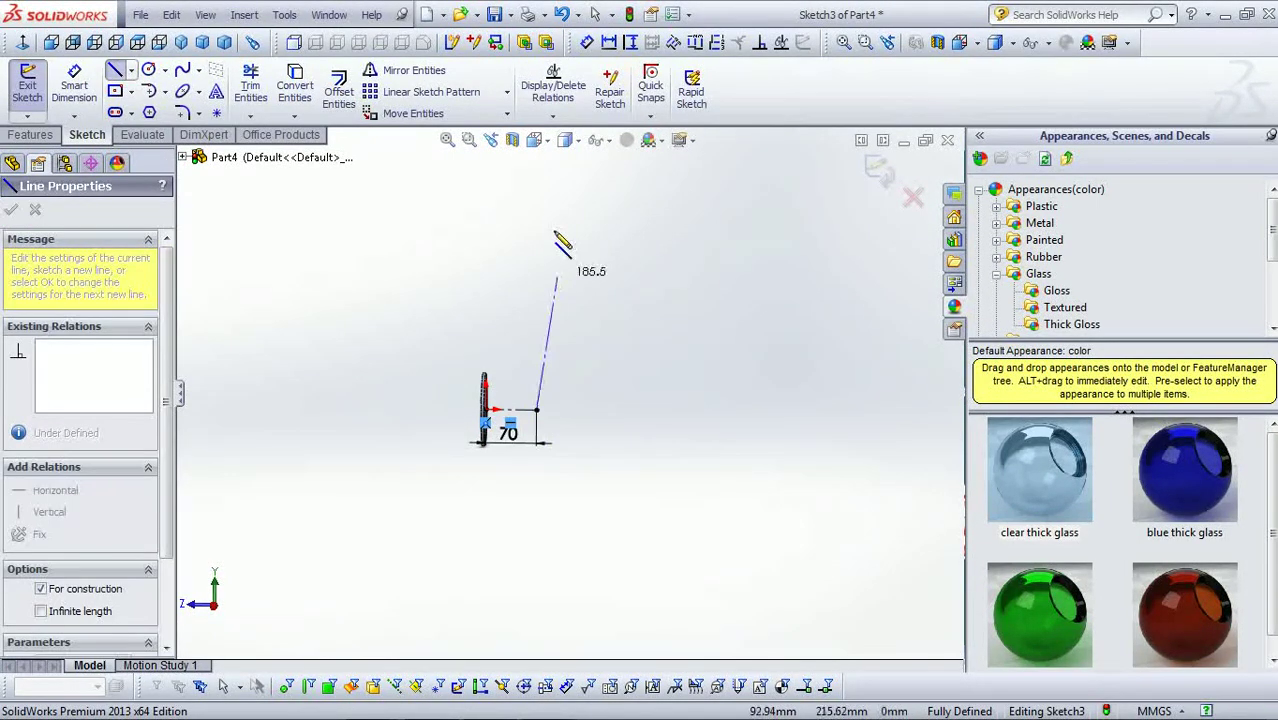
{"action": "left_click", "coordinate": [552, 179]}
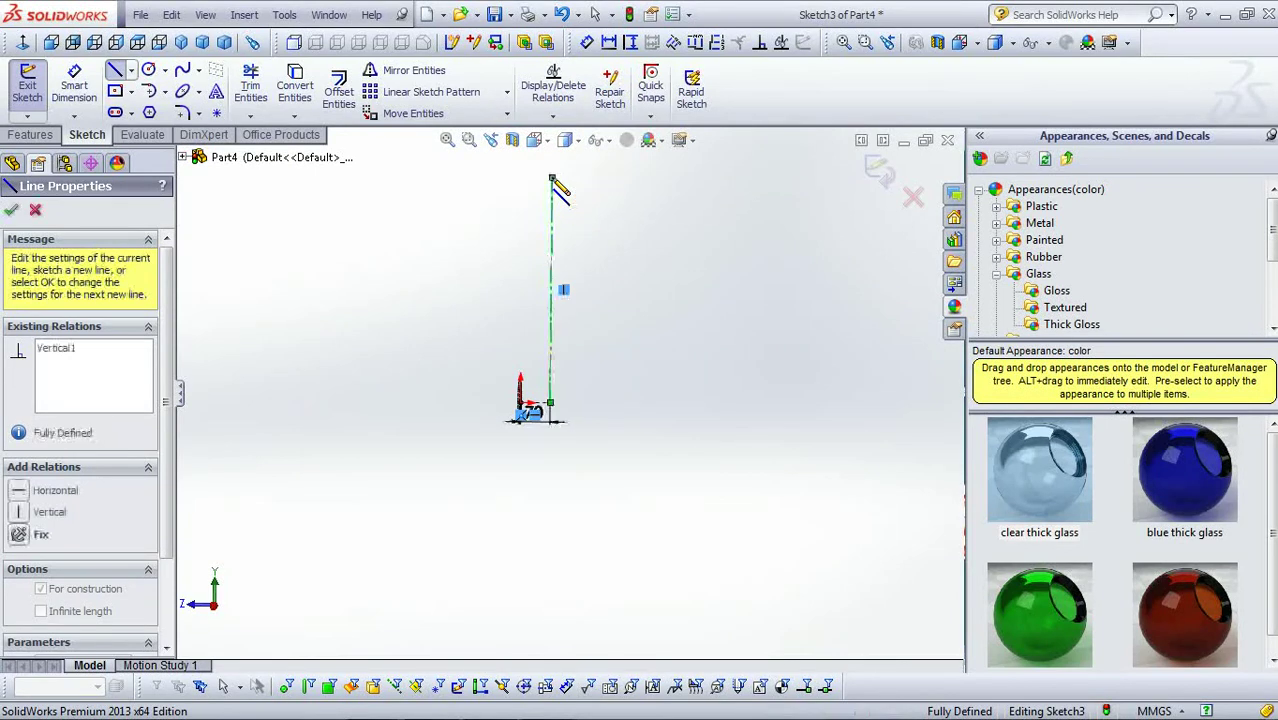
{"action": "left_click", "coordinate": [80, 97]}
{"action": "left_click", "coordinate": [551, 272]}
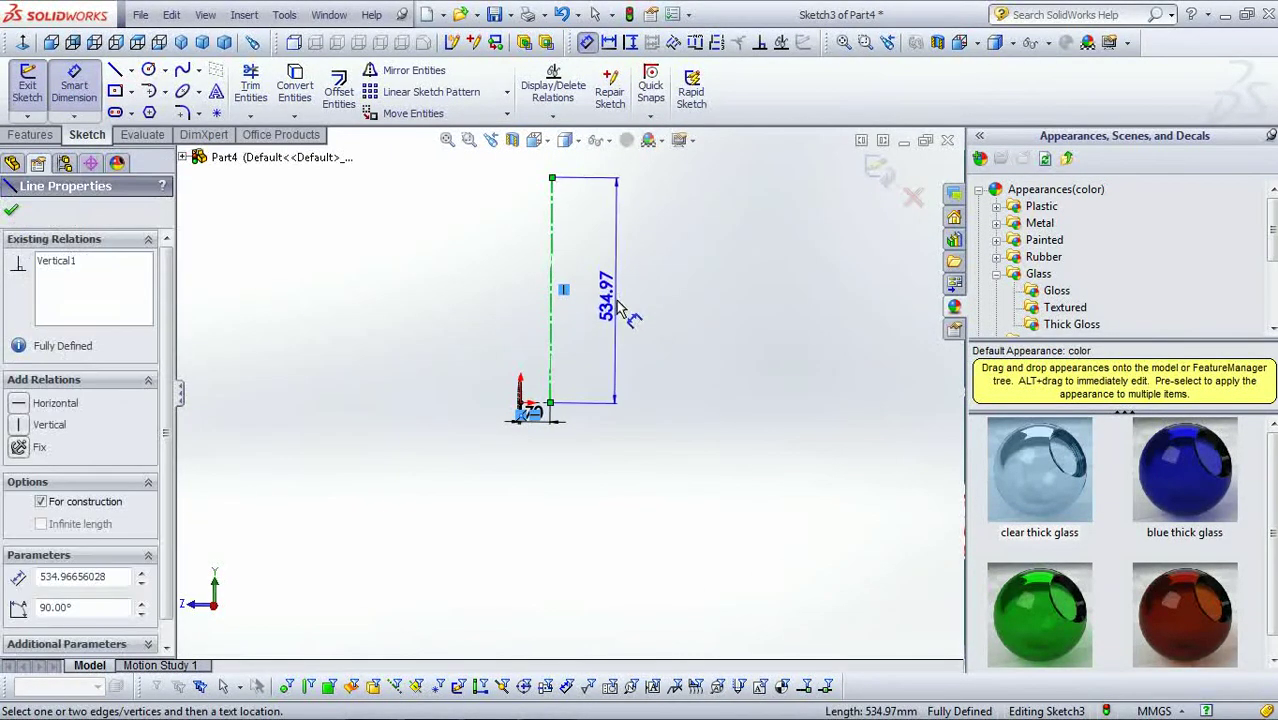
{"action": "left_click", "coordinate": [618, 290]}
{"action": "type", "text": "210"}
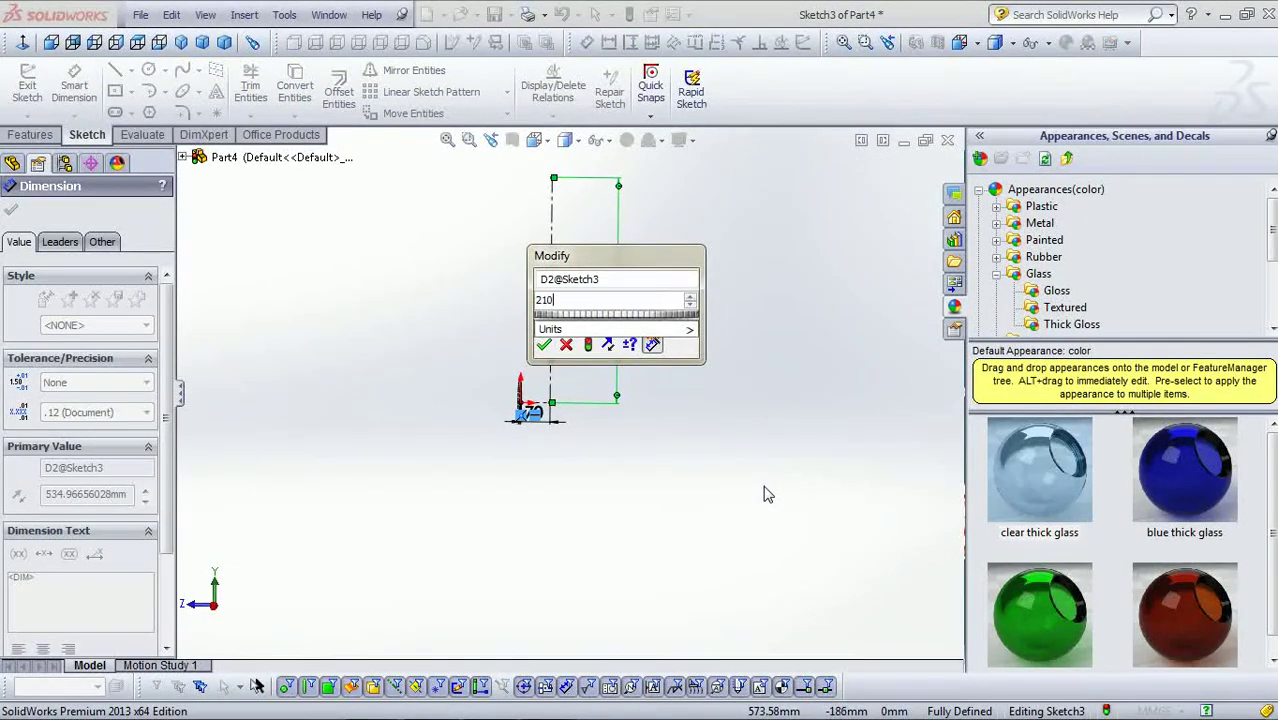
{"action": "key", "text": "Return"}
{"action": "scroll", "coordinate": [599, 277], "scroll_direction": "down", "scroll_amount": 3}
{"action": "scroll", "coordinate": [598, 512], "scroll_direction": "down", "scroll_amount": 2}
{"action": "scroll", "coordinate": [491, 502], "scroll_direction": "down", "scroll_amount": 2}
{"action": "scroll", "coordinate": [470, 490], "scroll_direction": "down", "scroll_amount": 2}
{"action": "scroll", "coordinate": [367, 457], "scroll_direction": "down", "scroll_amount": 2}
{"action": "scroll", "coordinate": [370, 457], "scroll_direction": "up", "scroll_amount": 1}
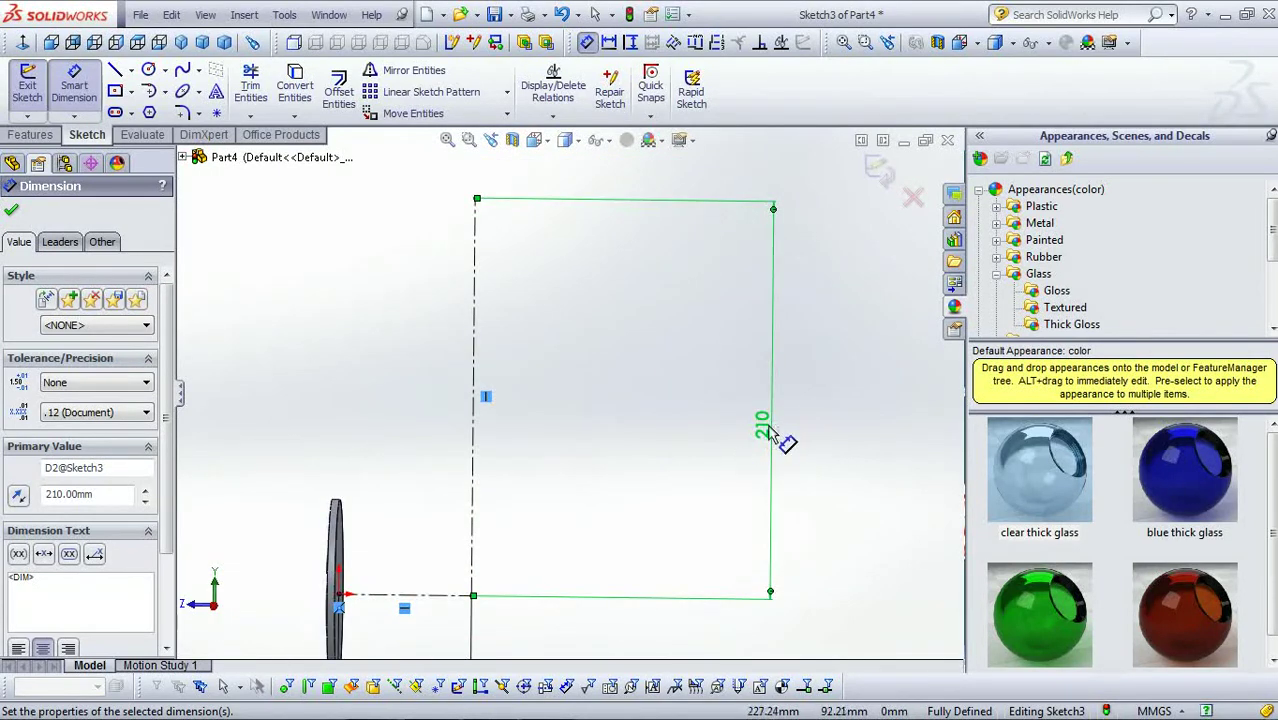
- Draw a centre rectangle on the vertical centerline's top end and start dimensioning its top edge
{"action": "left_click", "coordinate": [15, 212]}
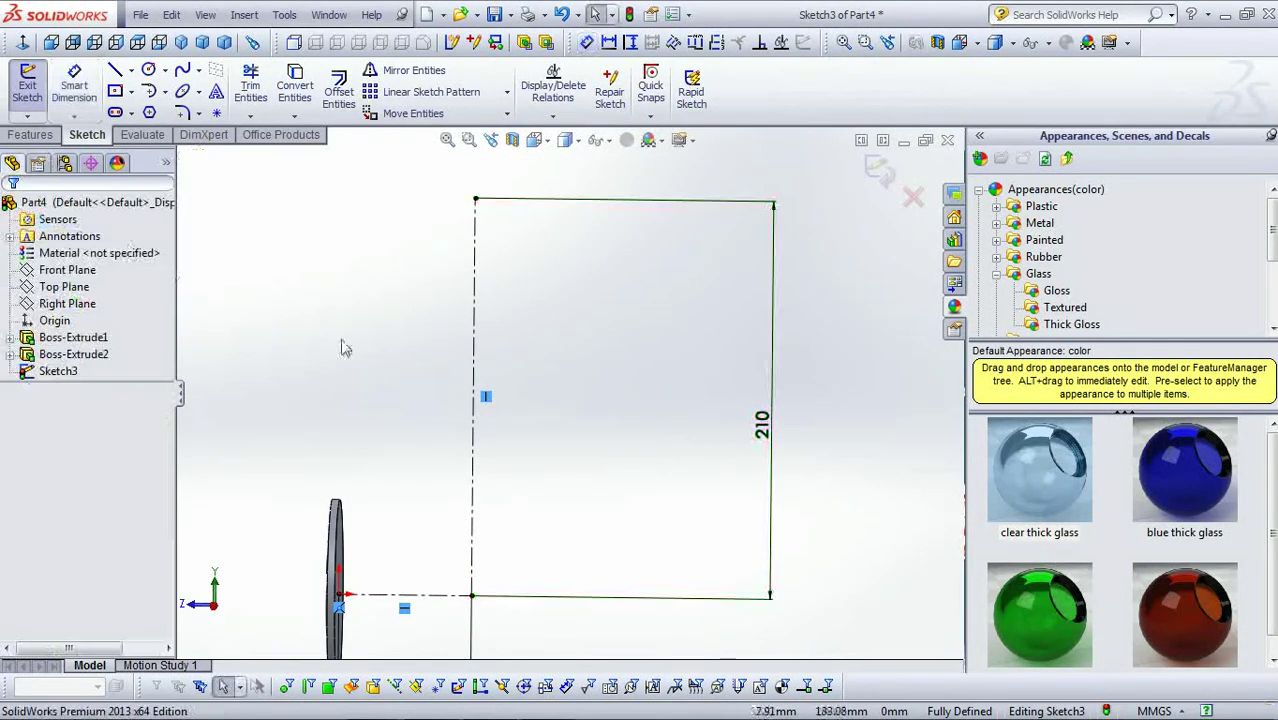
{"action": "scroll", "coordinate": [420, 397], "scroll_direction": "up", "scroll_amount": 1}
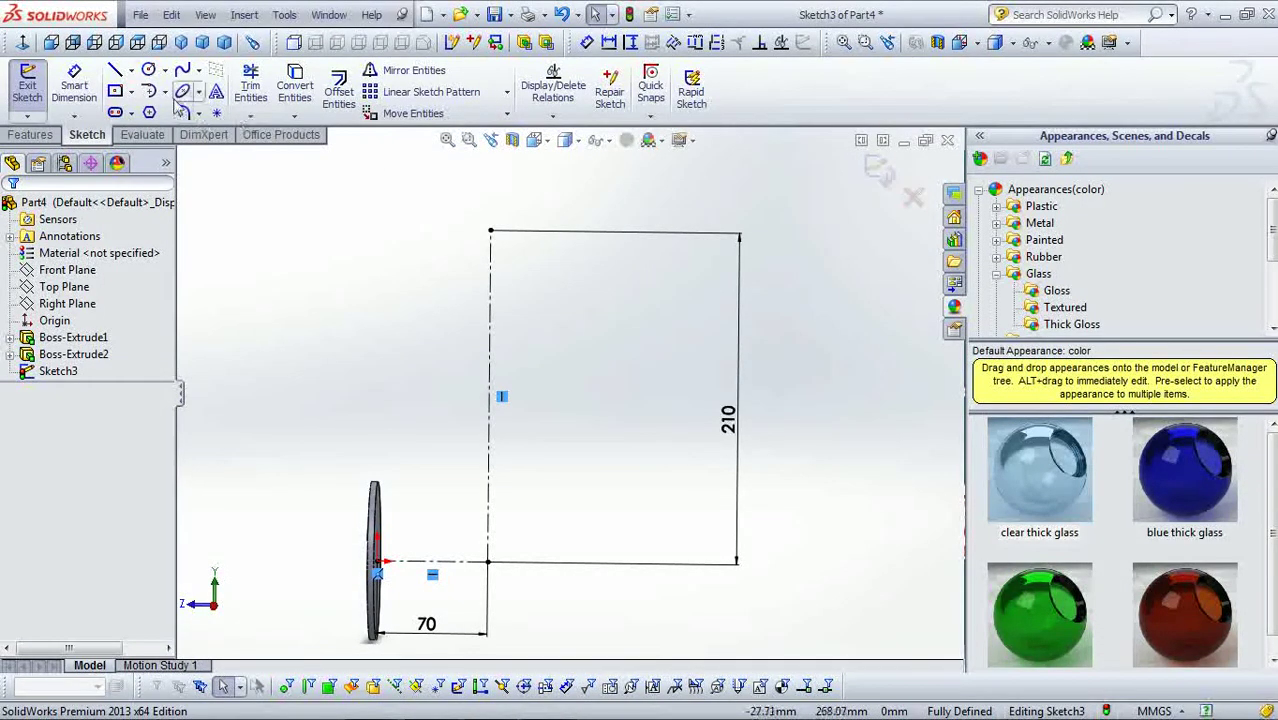
{"action": "left_click", "coordinate": [115, 91]}
{"action": "scroll", "coordinate": [441, 210], "scroll_direction": "down", "scroll_amount": 2}
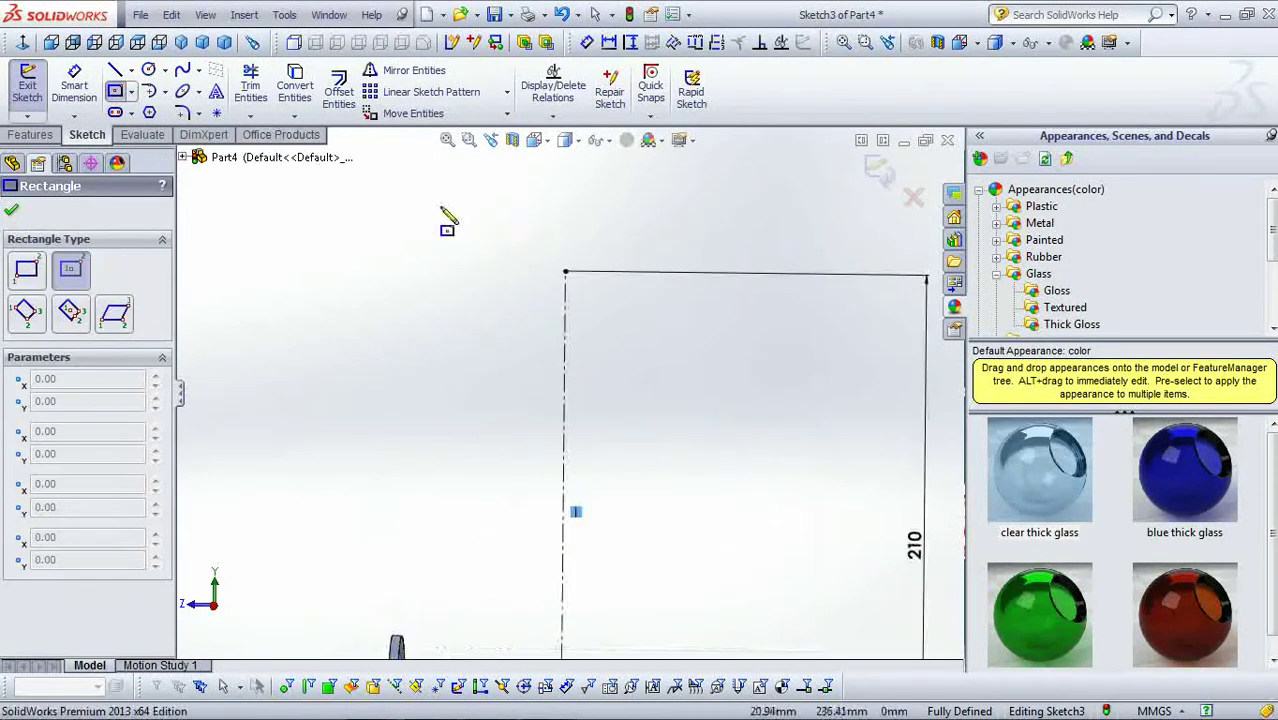
{"action": "left_click", "coordinate": [566, 272]}
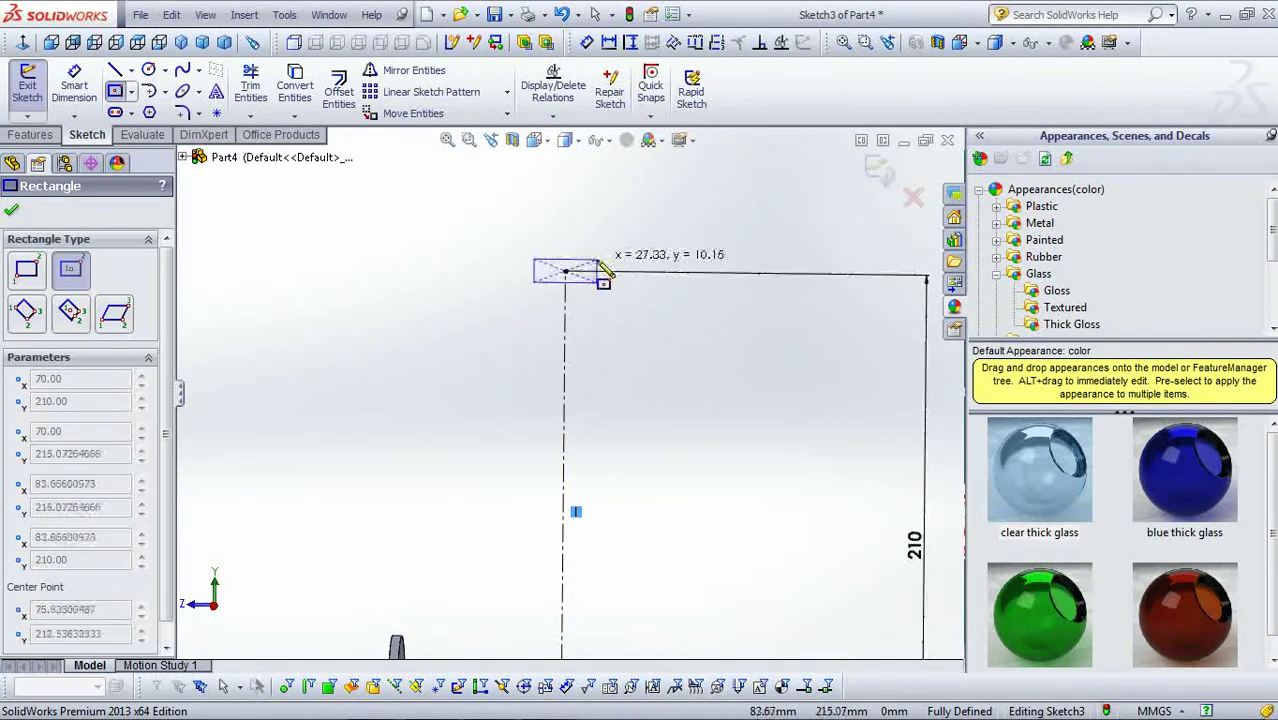
{"action": "left_click", "coordinate": [597, 283]}
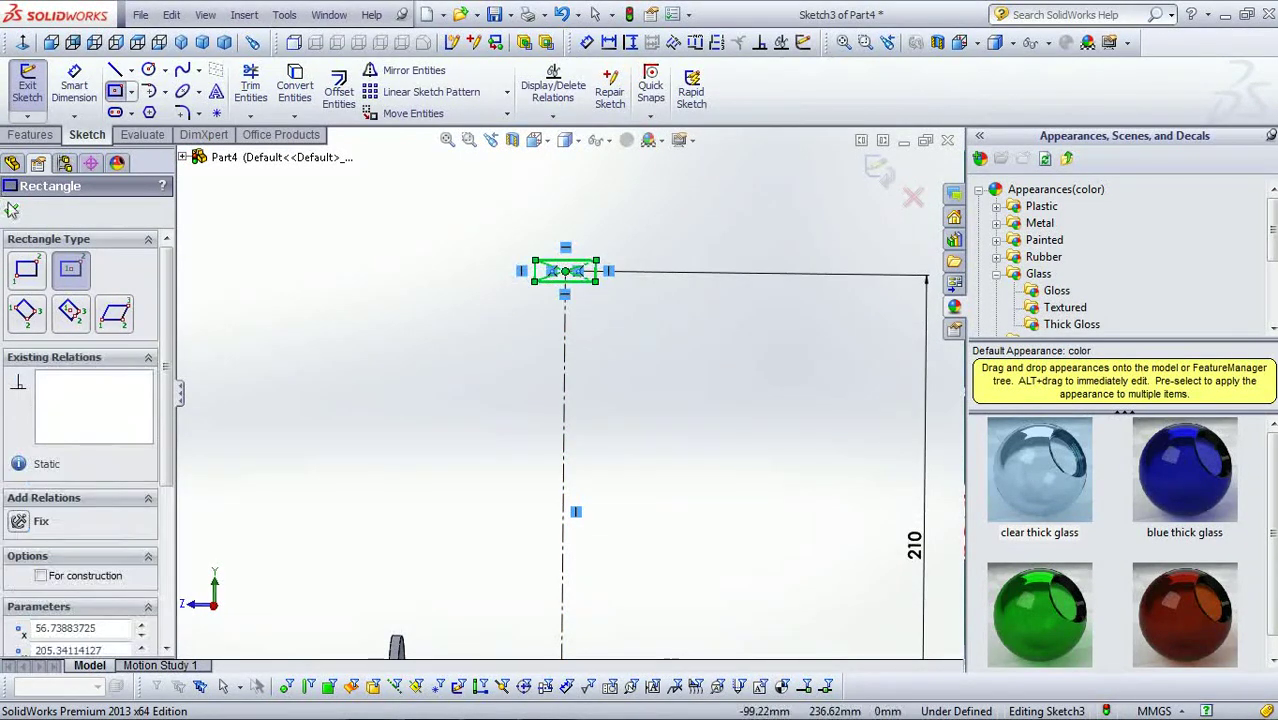
{"action": "left_click", "coordinate": [74, 85]}
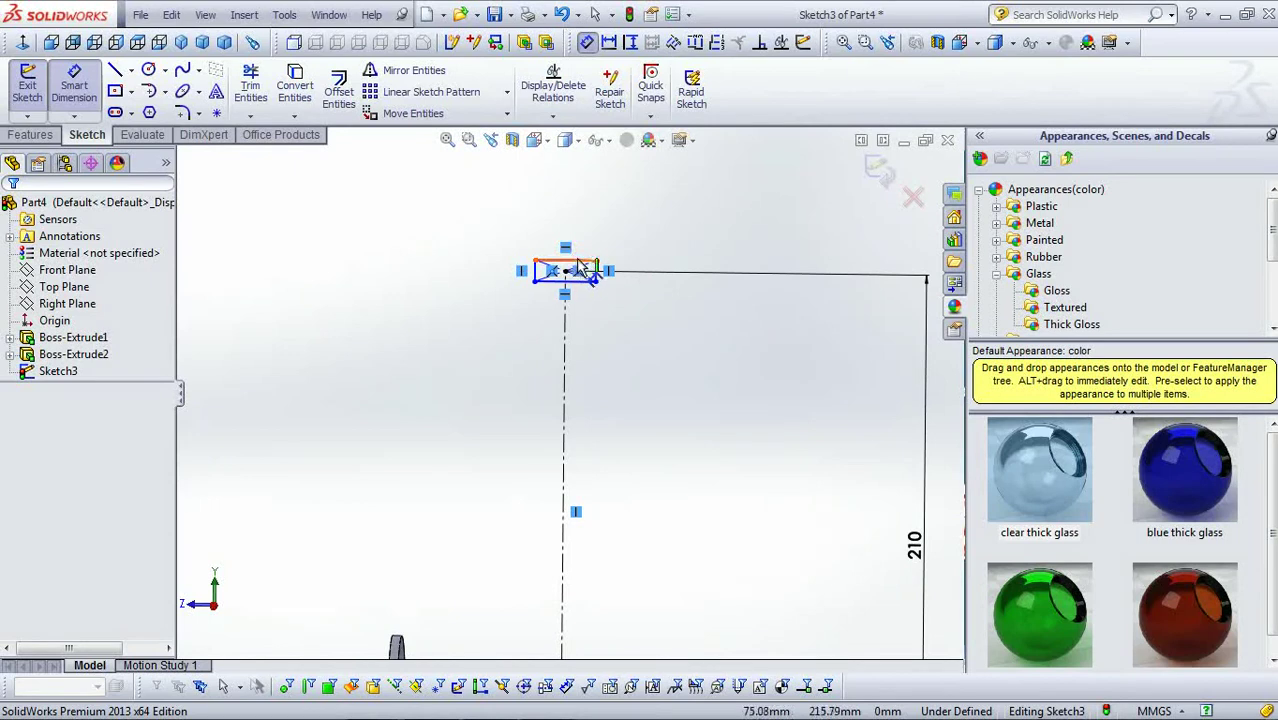
{"action": "left_click", "coordinate": [580, 265]}
{"action": "left_click", "coordinate": [578, 238]}
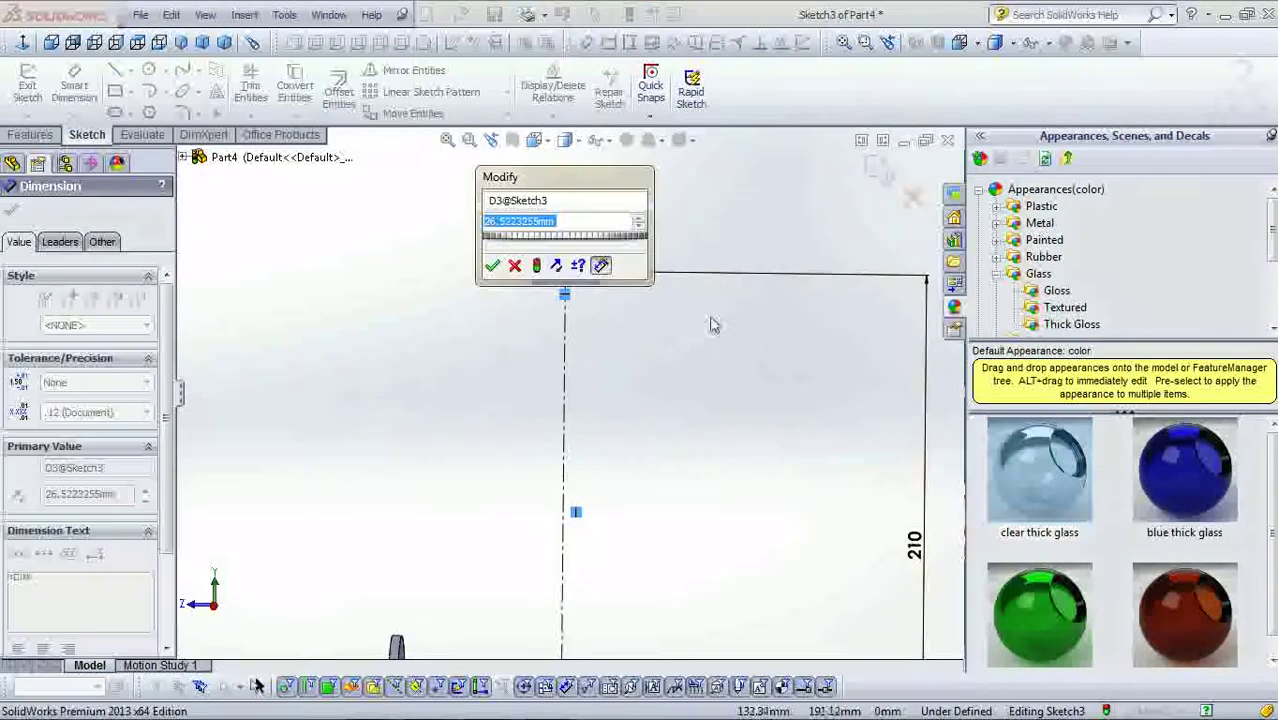
- Dimension the rectangle's top edge to 20 mm and its right edge to 4 mm
{"action": "type", "text": "20"}
{"action": "key", "text": "Return"}
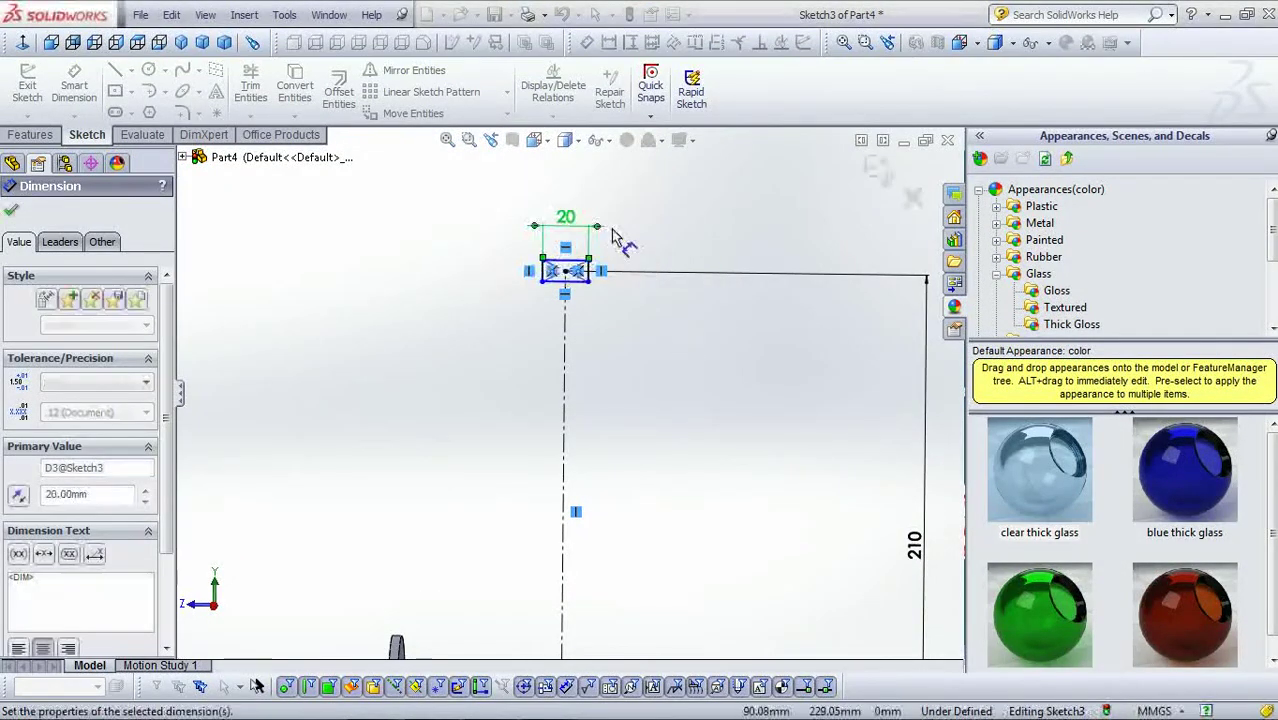
{"action": "scroll", "coordinate": [610, 250], "scroll_direction": "down", "scroll_amount": 3}
{"action": "left_click", "coordinate": [580, 343]}
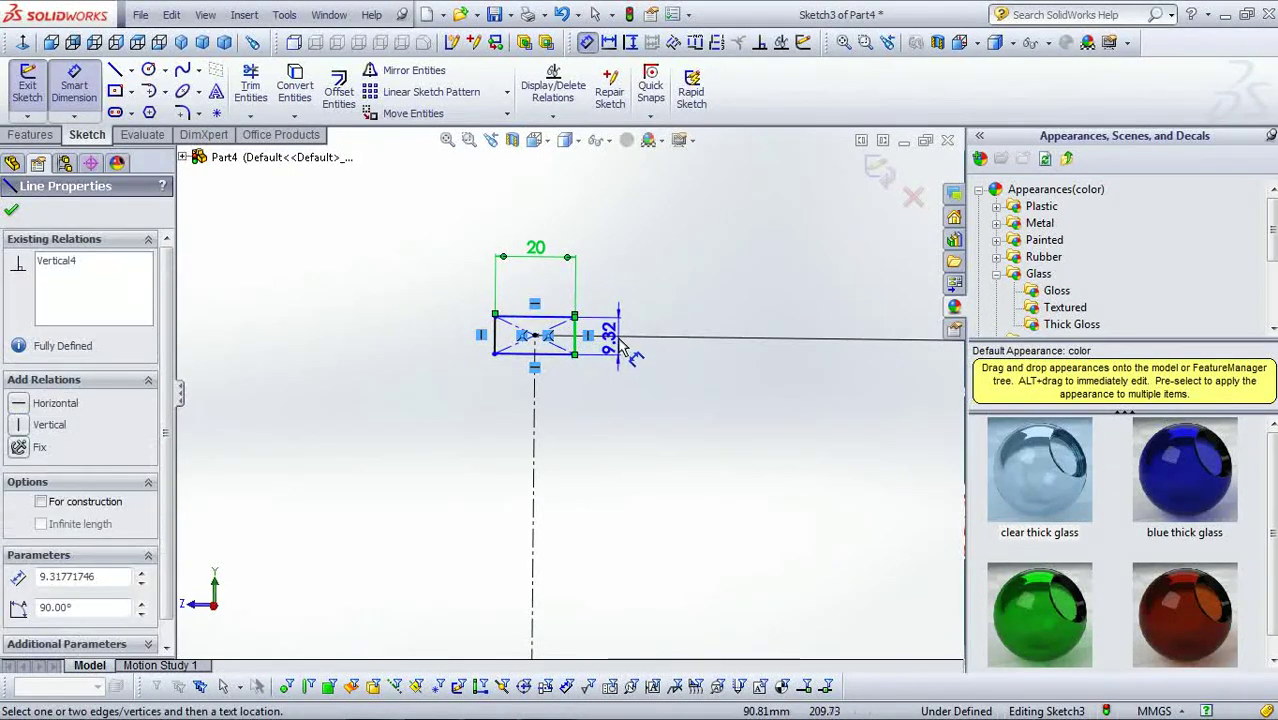
{"action": "left_click", "coordinate": [608, 335]}
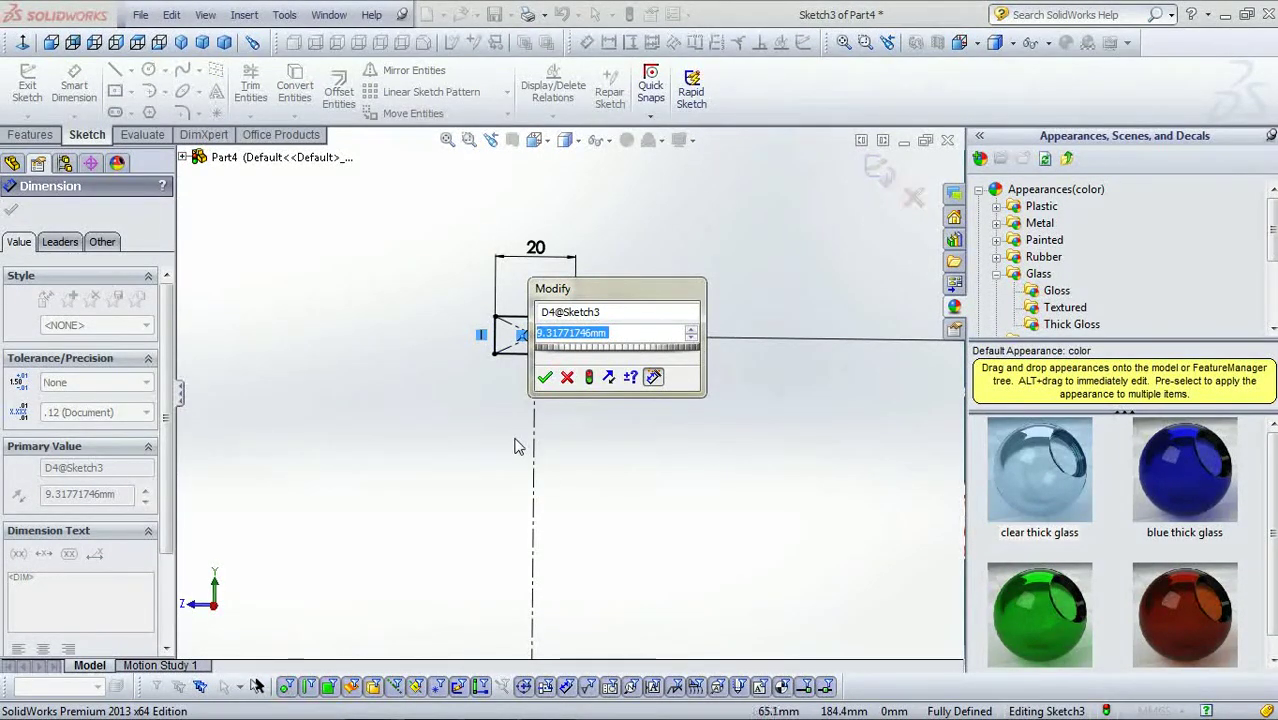
{"action": "type", "text": "4"}
{"action": "key", "text": "Return"}
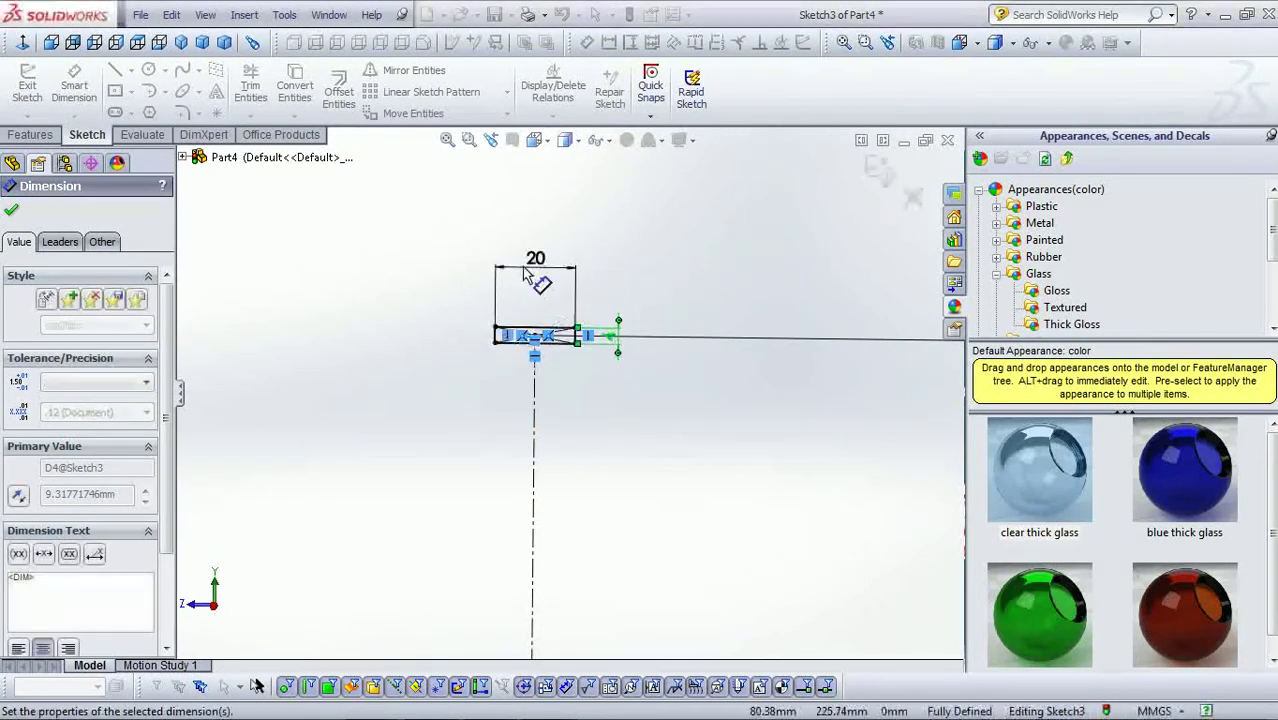
{"action": "left_click", "coordinate": [13, 212]}
{"action": "scroll", "coordinate": [707, 480], "scroll_direction": "up", "scroll_amount": 2}
{"action": "scroll", "coordinate": [656, 551], "scroll_direction": "up", "scroll_amount": 1}
{"action": "scroll", "coordinate": [645, 560], "scroll_direction": "up", "scroll_amount": 1}
- Delete the vertical construction line along with its dimension
{"action": "left_click", "coordinate": [537, 520]}
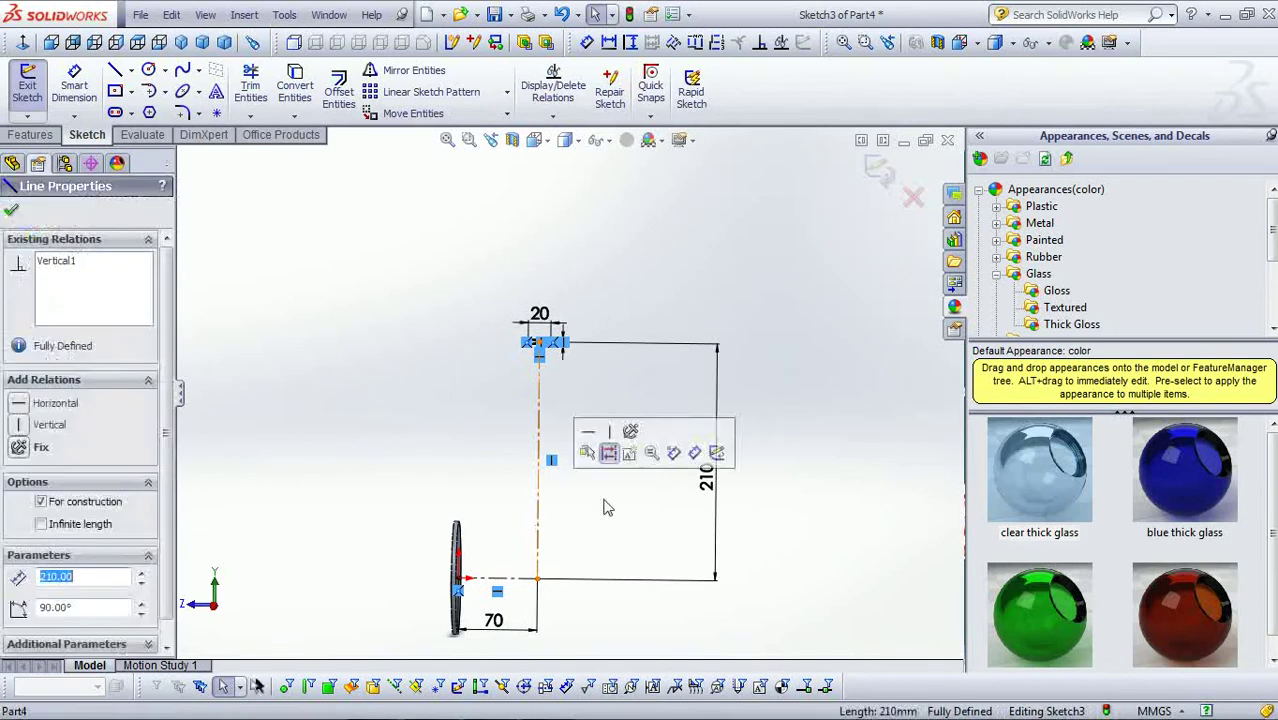
{"action": "key", "text": "Delete"}
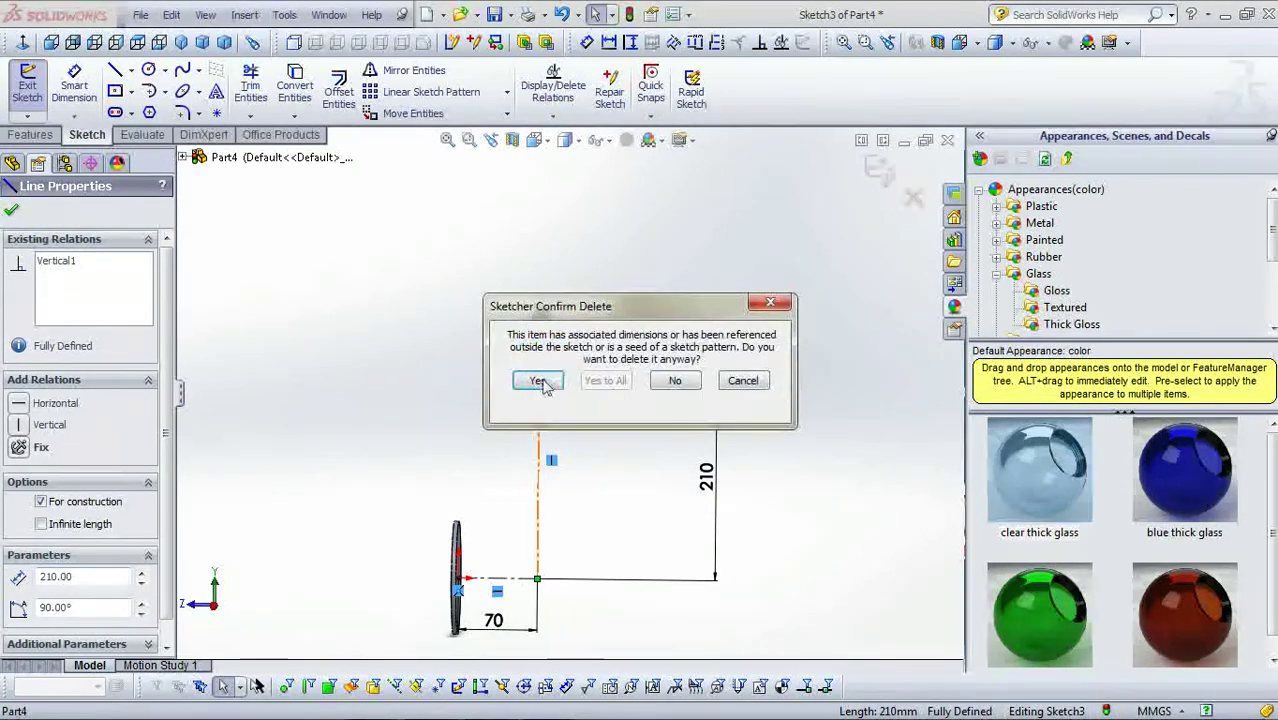
{"action": "left_click", "coordinate": [540, 380]}
{"action": "scroll", "coordinate": [547, 436], "scroll_direction": "down", "scroll_amount": 1}
{"action": "scroll", "coordinate": [505, 470], "scroll_direction": "up", "scroll_amount": 1}
{"action": "scroll", "coordinate": [487, 472], "scroll_direction": "up", "scroll_amount": 1}
{"action": "scroll", "coordinate": [490, 478], "scroll_direction": "up", "scroll_amount": 1}
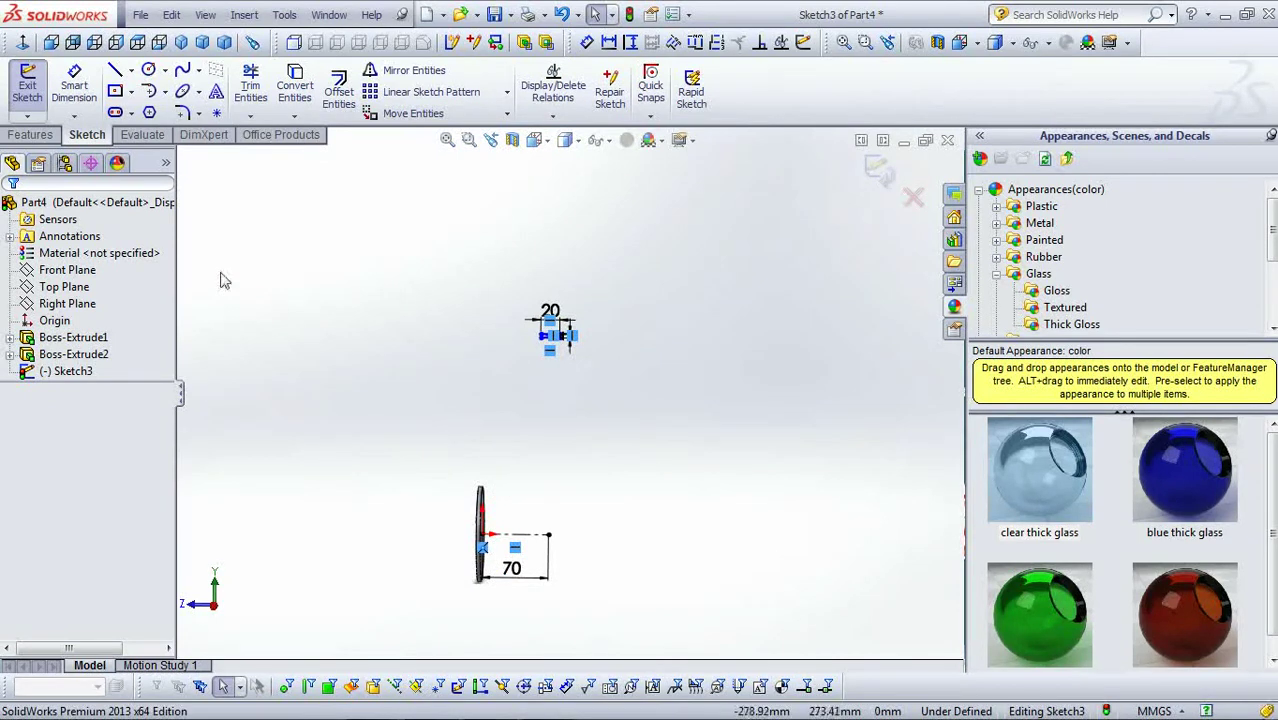
- Revolve the small rectangle 360° about the 70 mm line to form the outer ring
{"action": "left_click", "coordinate": [31, 135]}
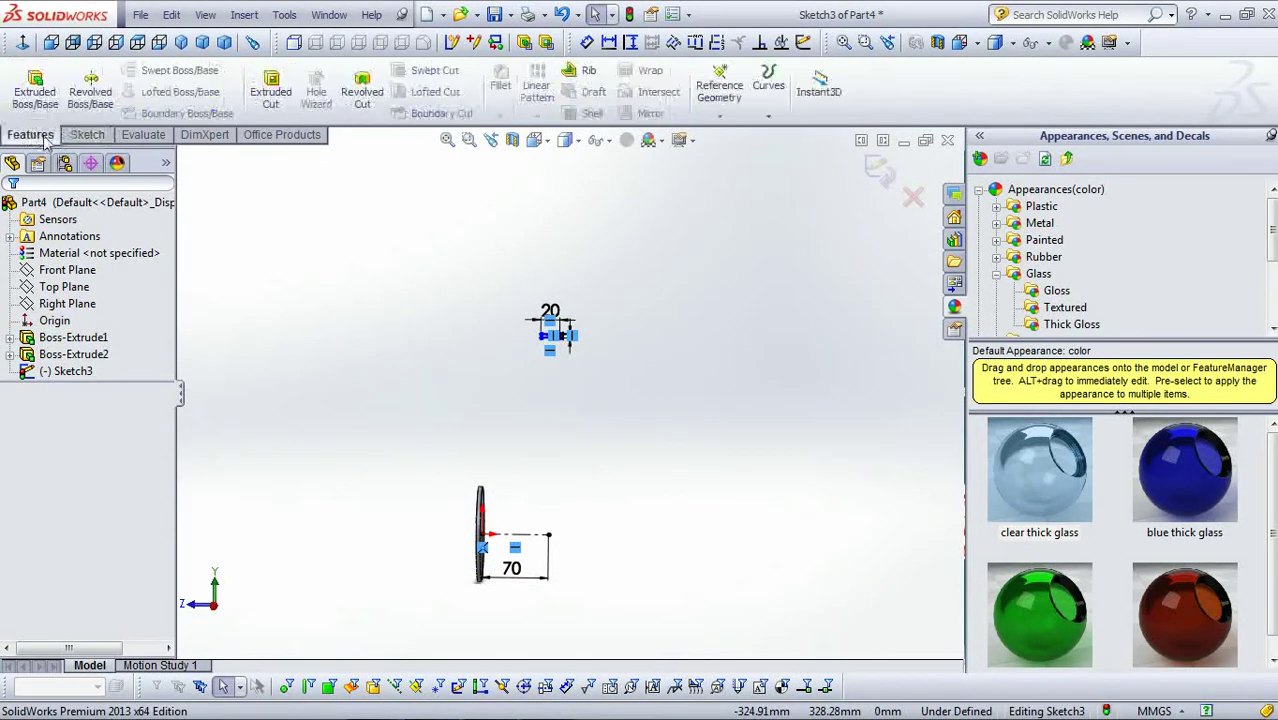
{"action": "left_click", "coordinate": [91, 95]}
{"action": "middle_click_drag", "start_coordinate": [576, 441], "coordinate": [607, 428]}
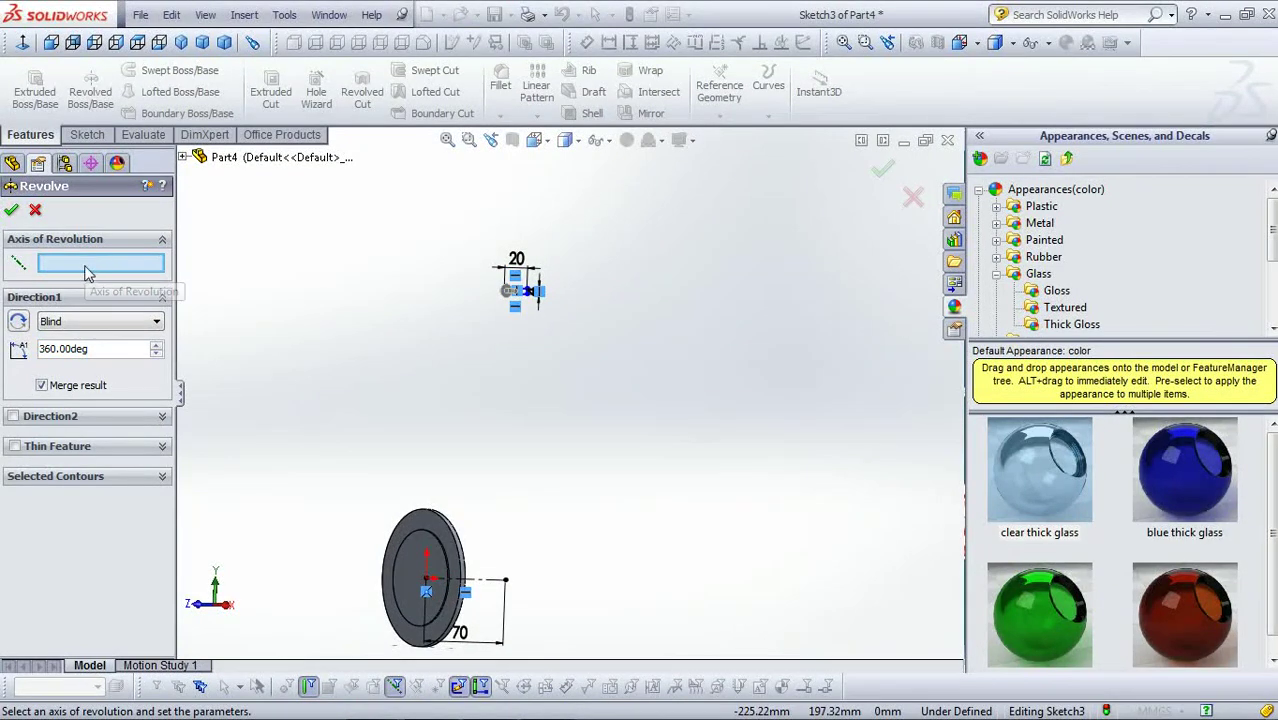
{"action": "mouse_move", "coordinate": [385, 419]}
{"action": "middle_mouse_down"}
{"action": "mouse_move", "coordinate": [340, 414]}
{"action": "mouse_move", "coordinate": [455, 530]}
{"action": "middle_mouse_up"}
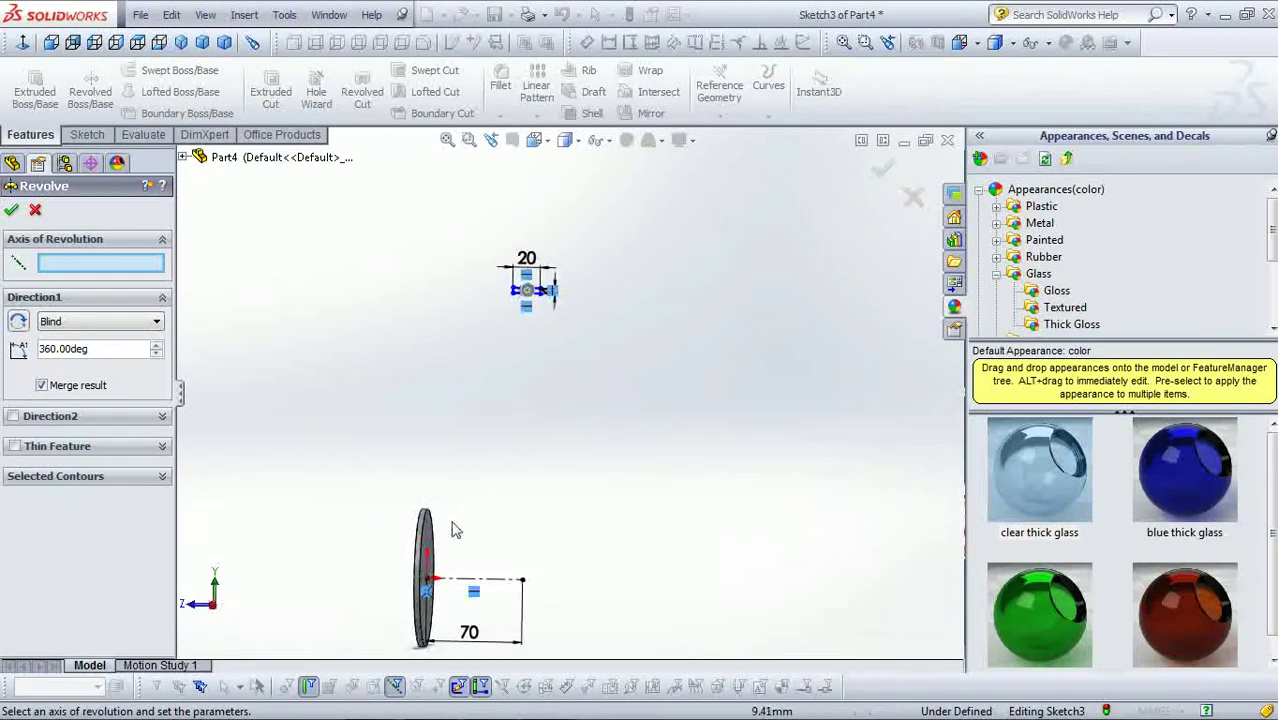
{"action": "left_click", "coordinate": [511, 584]}
{"action": "mouse_move", "coordinate": [658, 489]}
{"action": "middle_mouse_down"}
{"action": "mouse_move", "coordinate": [773, 451]}
{"action": "mouse_move", "coordinate": [208, 599]}
{"action": "mouse_move", "coordinate": [170, 392]}
{"action": "middle_mouse_up"}
{"action": "left_click", "coordinate": [11, 209]}
{"action": "mouse_move", "coordinate": [485, 448]}
{"action": "middle_mouse_down"}
{"action": "mouse_move", "coordinate": [545, 491]}
{"action": "mouse_move", "coordinate": [616, 480]}
{"action": "mouse_move", "coordinate": [496, 491]}
{"action": "mouse_move", "coordinate": [613, 508]}
{"action": "middle_mouse_up"}
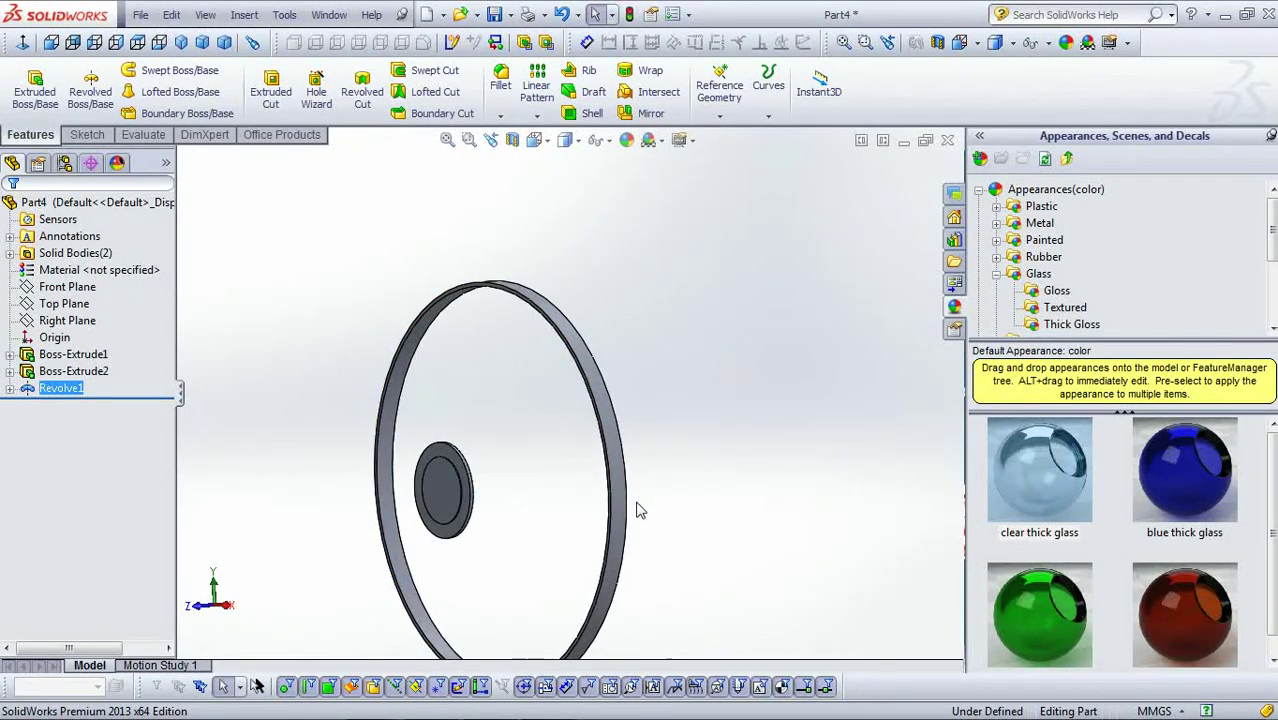
- Select the base disc and start a new 3D sketch
{"action": "middle_click_drag", "start_coordinate": [510, 407], "coordinate": [371, 400]}
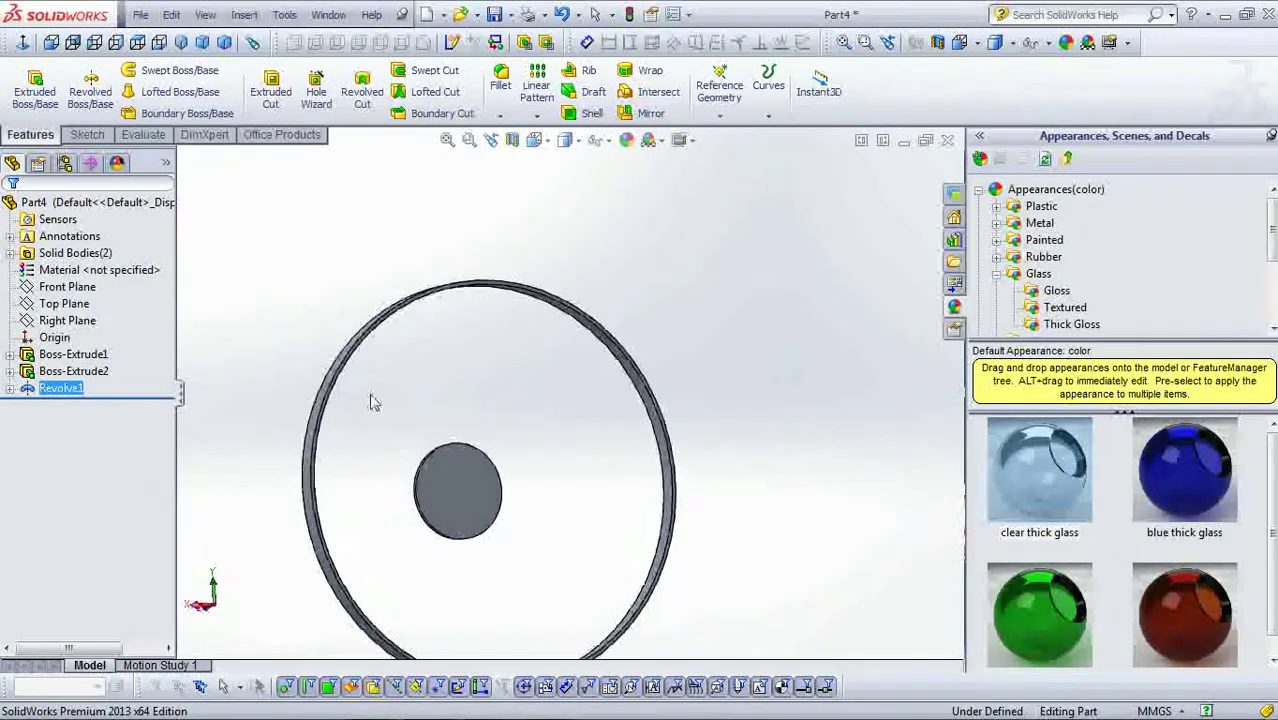
{"action": "scroll", "coordinate": [508, 414], "scroll_direction": "down", "scroll_amount": 2}
{"action": "scroll", "coordinate": [508, 420], "scroll_direction": "down", "scroll_amount": 3}
{"action": "scroll", "coordinate": [520, 547], "scroll_direction": "up", "scroll_amount": 2}
{"action": "left_click", "coordinate": [486, 532]}
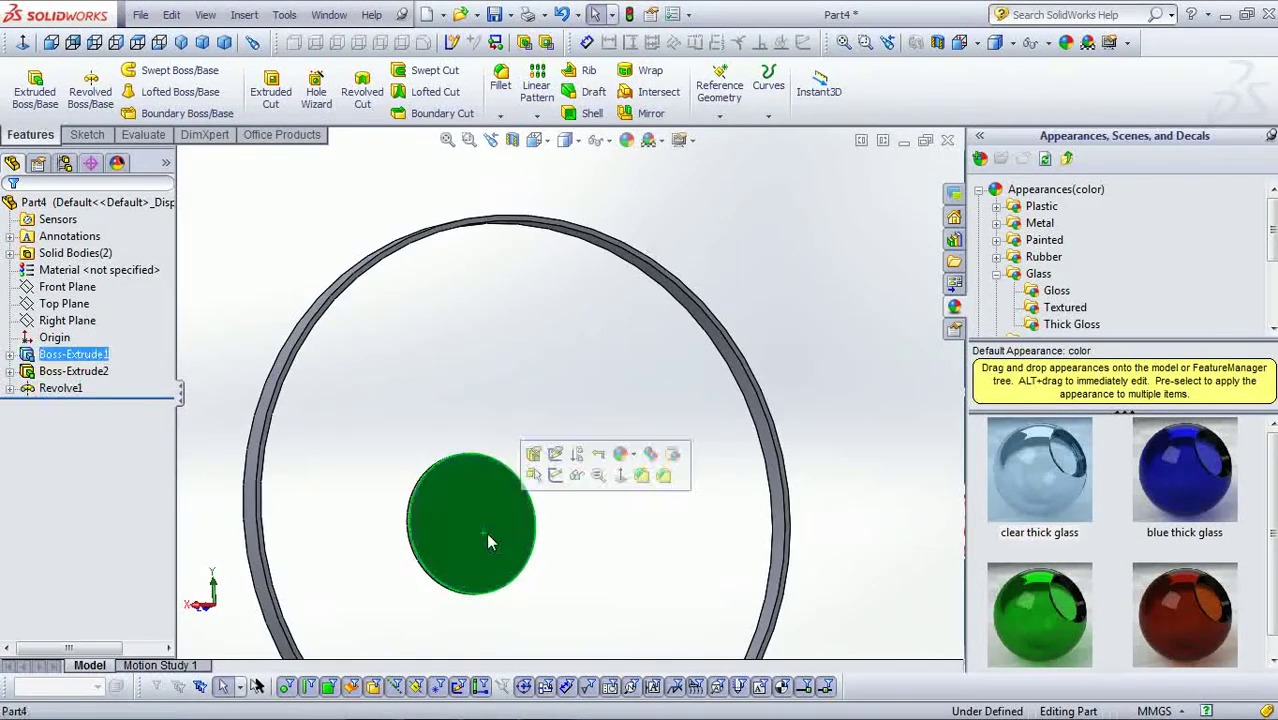
{"action": "left_click", "coordinate": [208, 15]}
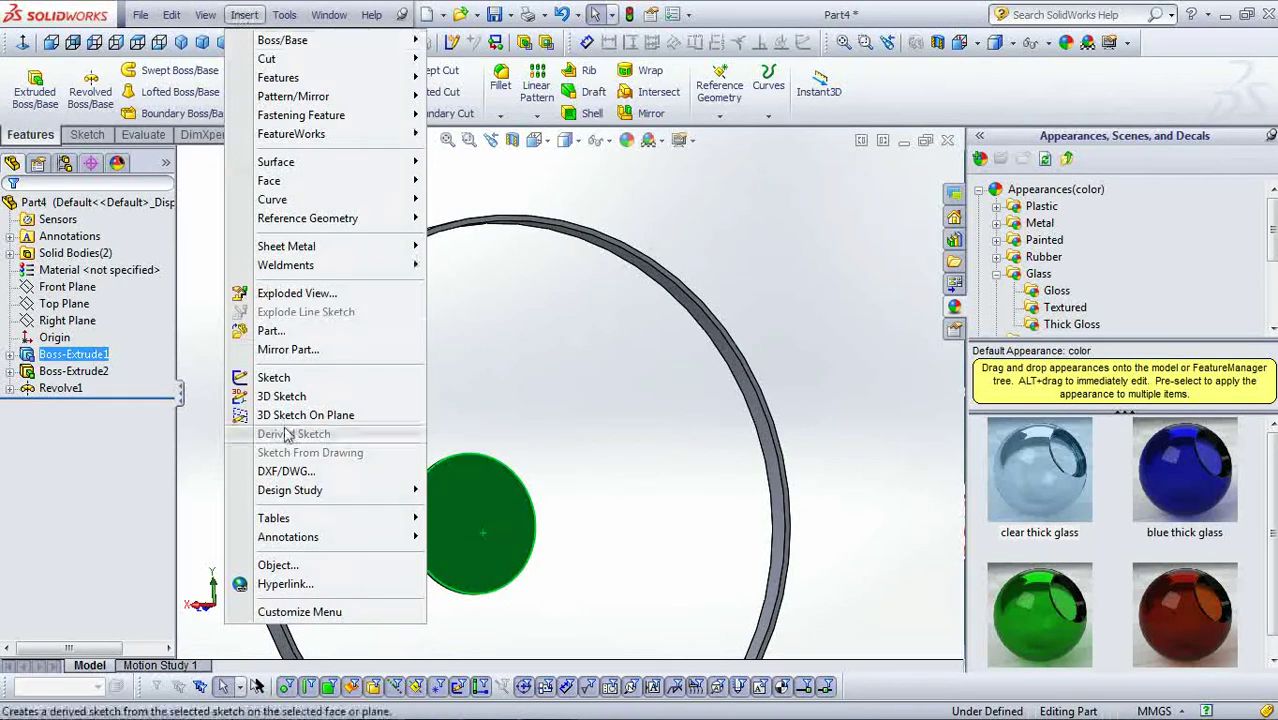
{"action": "left_click", "coordinate": [282, 395]}
{"action": "scroll", "coordinate": [551, 536], "scroll_direction": "down", "scroll_amount": 2}
{"action": "middle_click_drag", "start_coordinate": [551, 536], "coordinate": [532, 376]}
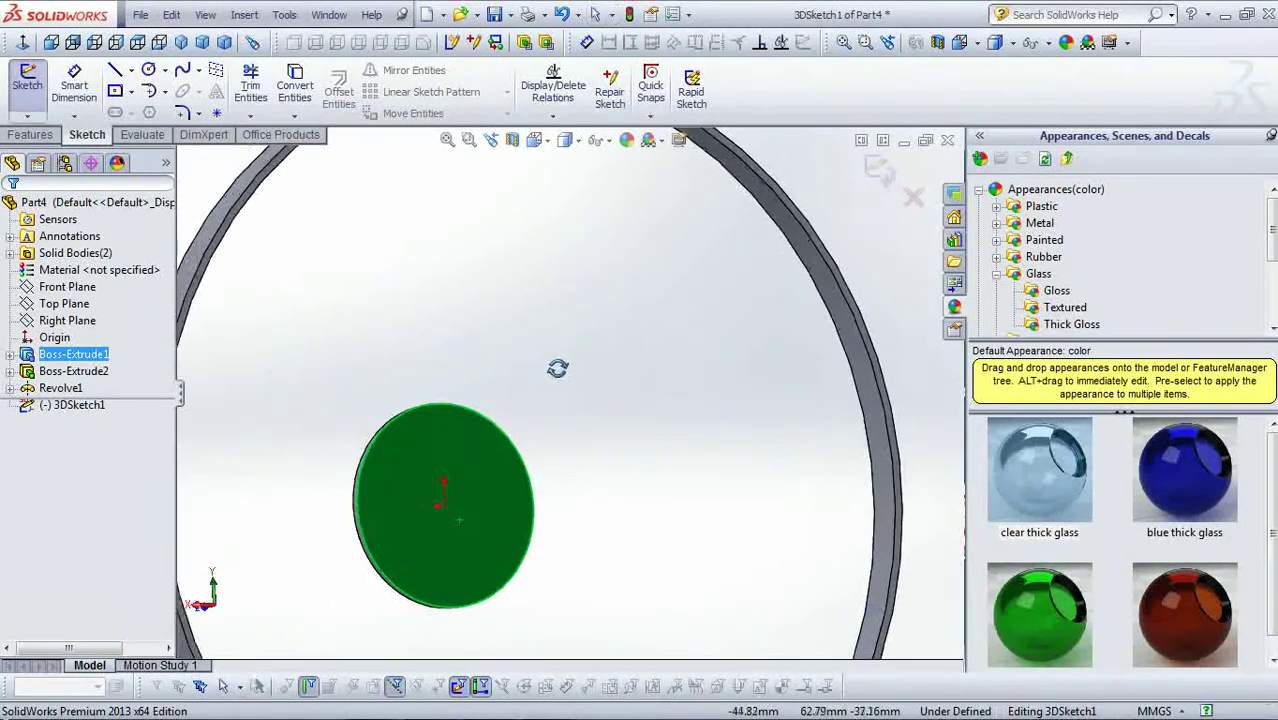
{"action": "key", "text": "Escape"}
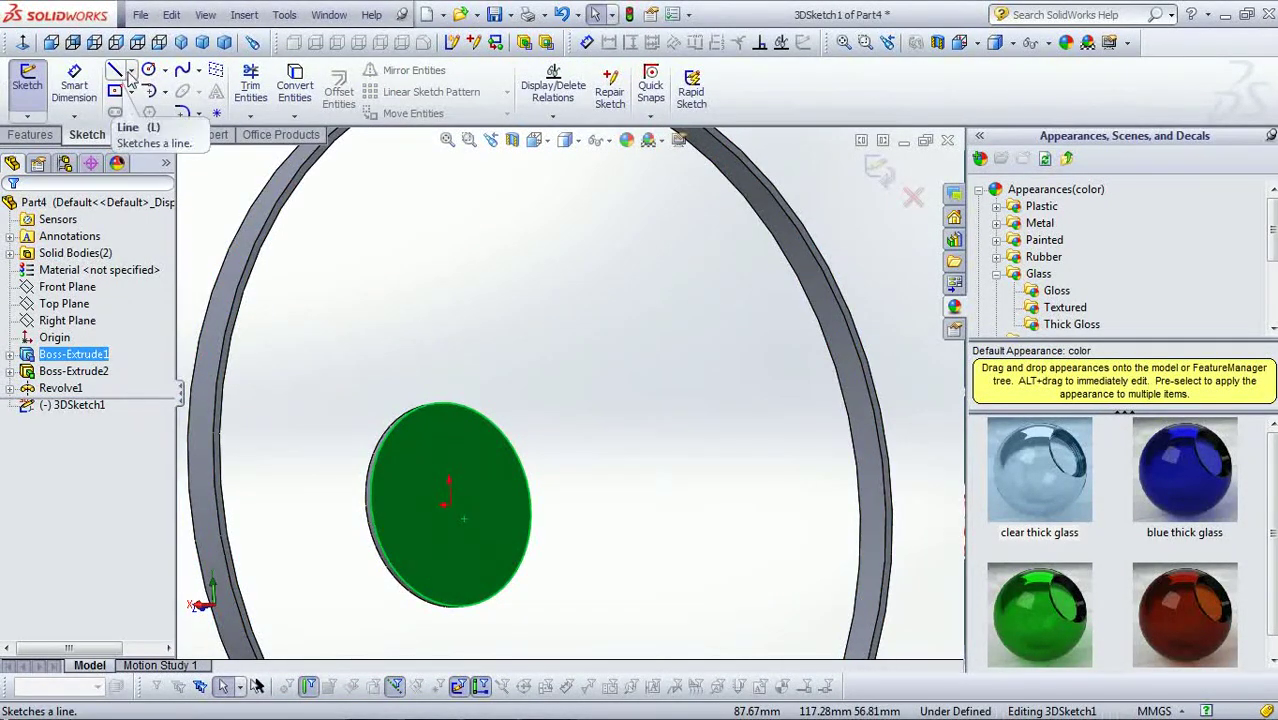
- Begin a line at the disc's top corner with the Line tool
{"action": "left_click", "coordinate": [116, 71]}
{"action": "scroll", "coordinate": [465, 375], "scroll_direction": "down", "scroll_amount": 2}
{"action": "scroll", "coordinate": [465, 375], "scroll_direction": "up", "scroll_amount": 3}
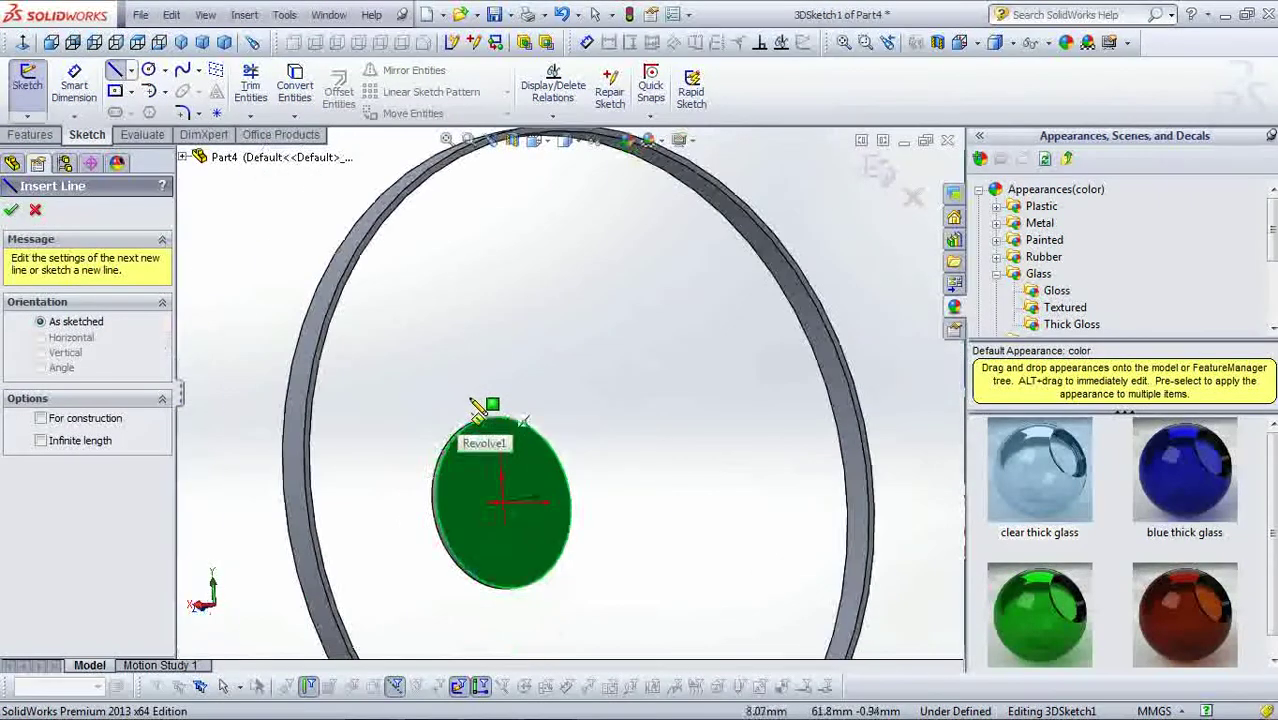
{"action": "middle_click_drag", "start_coordinate": [605, 428], "coordinate": [598, 448]}
{"action": "middle_click_drag", "start_coordinate": [641, 410], "coordinate": [662, 442]}
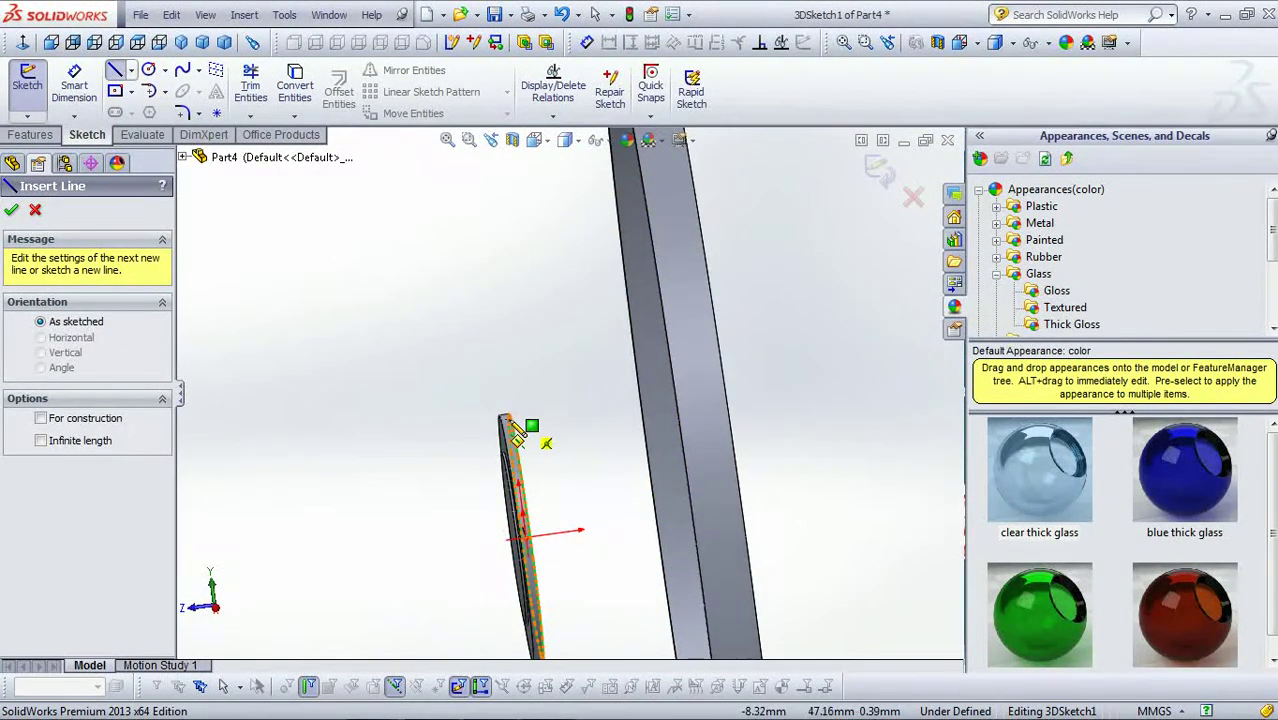
{"action": "scroll", "coordinate": [520, 432], "scroll_direction": "down", "scroll_amount": 2}
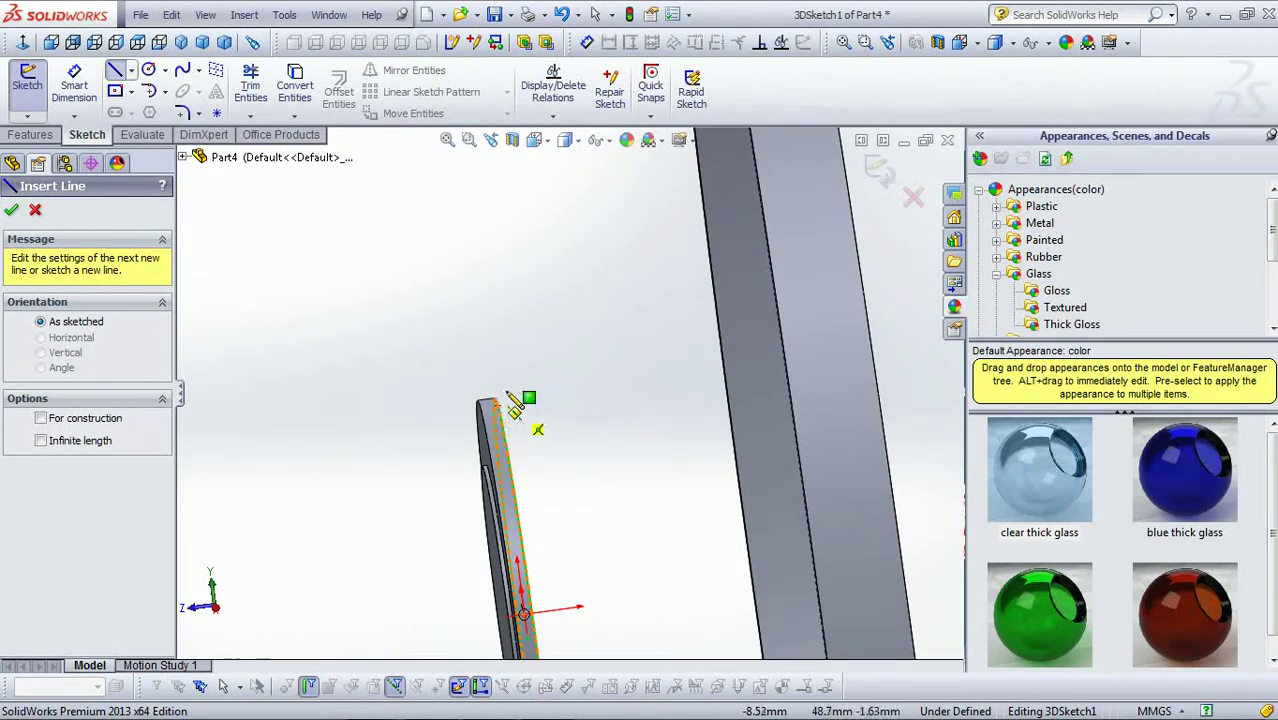
{"action": "left_click", "coordinate": [512, 412]}
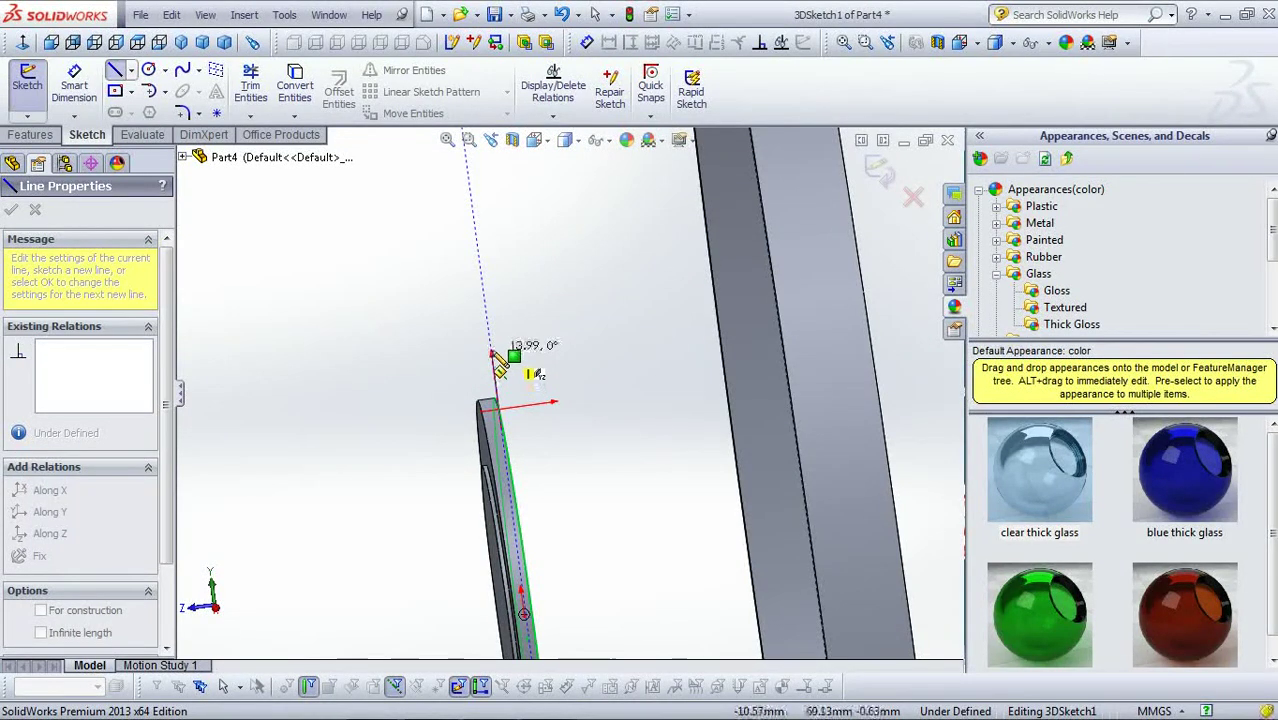
- Add the remaining path segments, ending the 3D line on the ring's top corner
{"action": "left_click", "coordinate": [490, 344]}
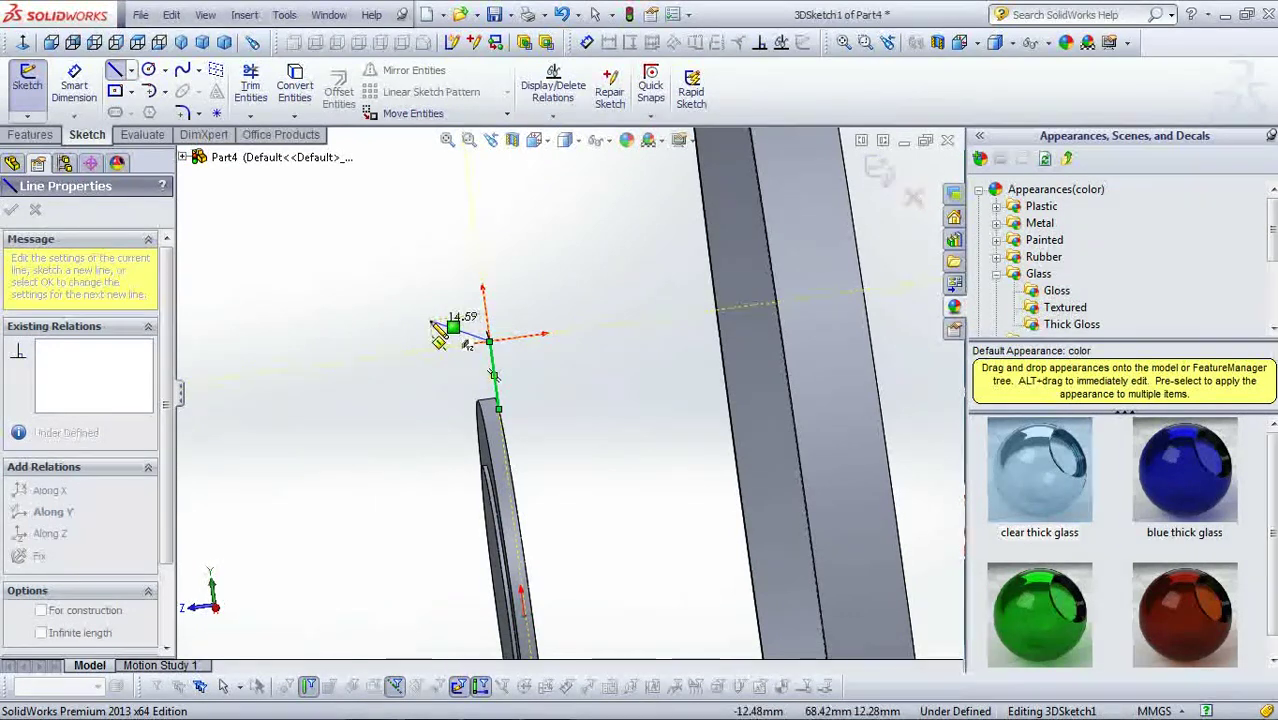
{"action": "middle_click_drag", "start_coordinate": [440, 285], "coordinate": [480, 248]}
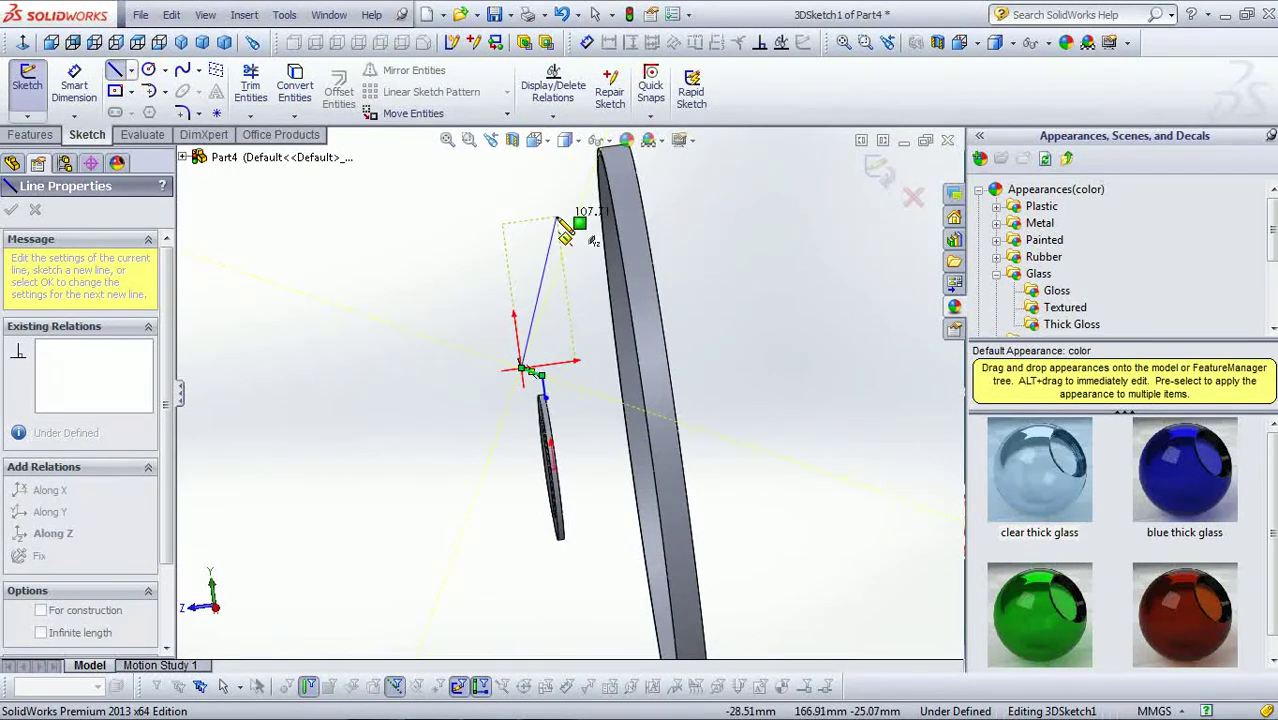
{"action": "middle_click_drag", "start_coordinate": [565, 232], "coordinate": [570, 218]}
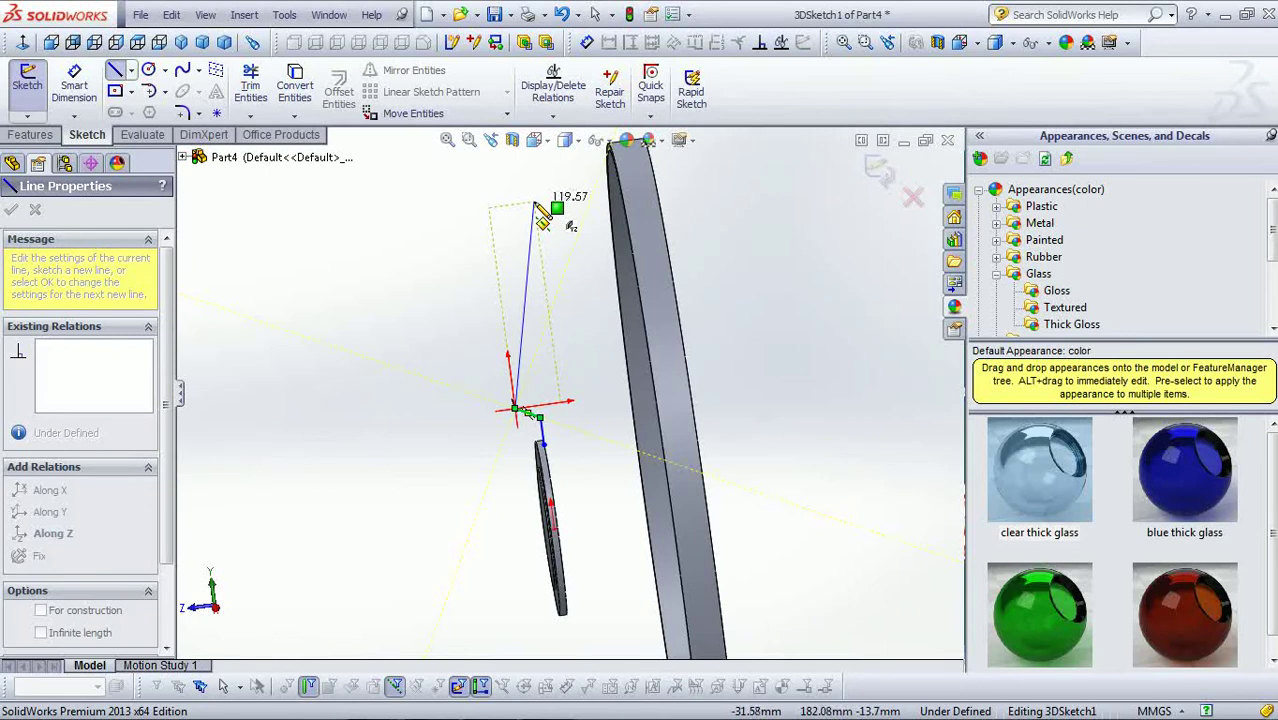
{"action": "left_click", "coordinate": [535, 205]}
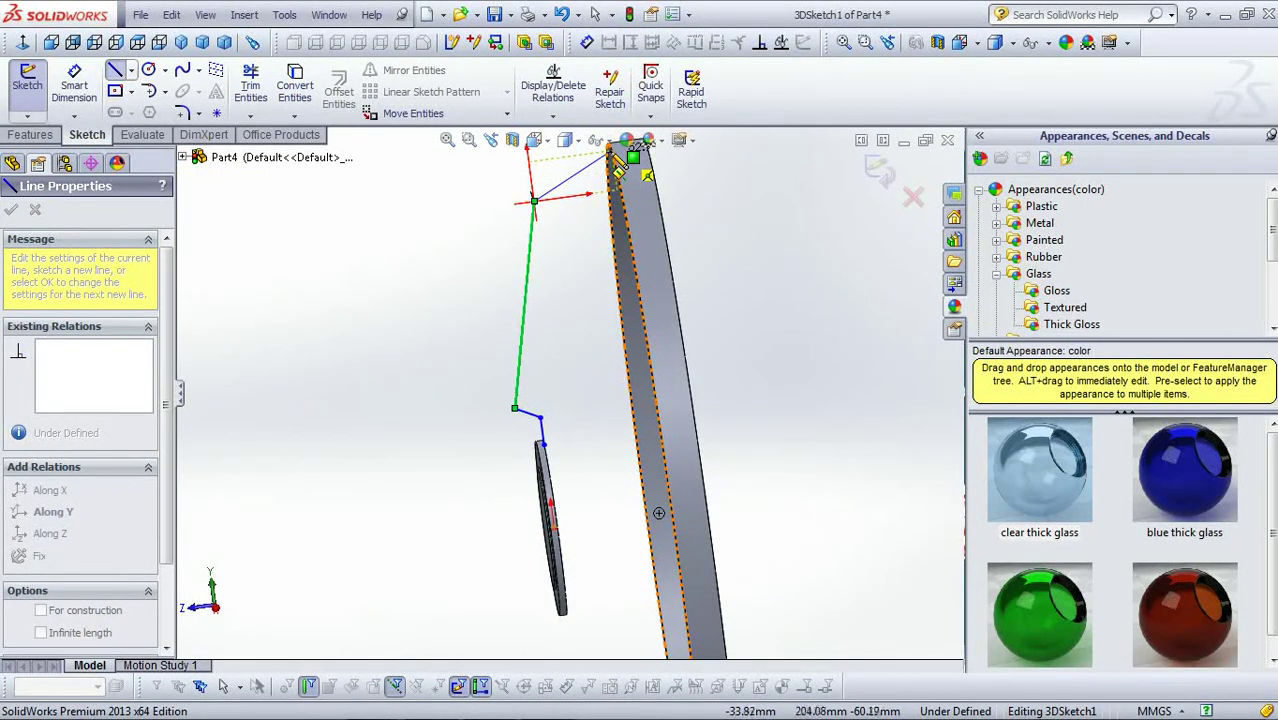
{"action": "scroll", "coordinate": [618, 163], "scroll_direction": "down", "scroll_amount": 2}
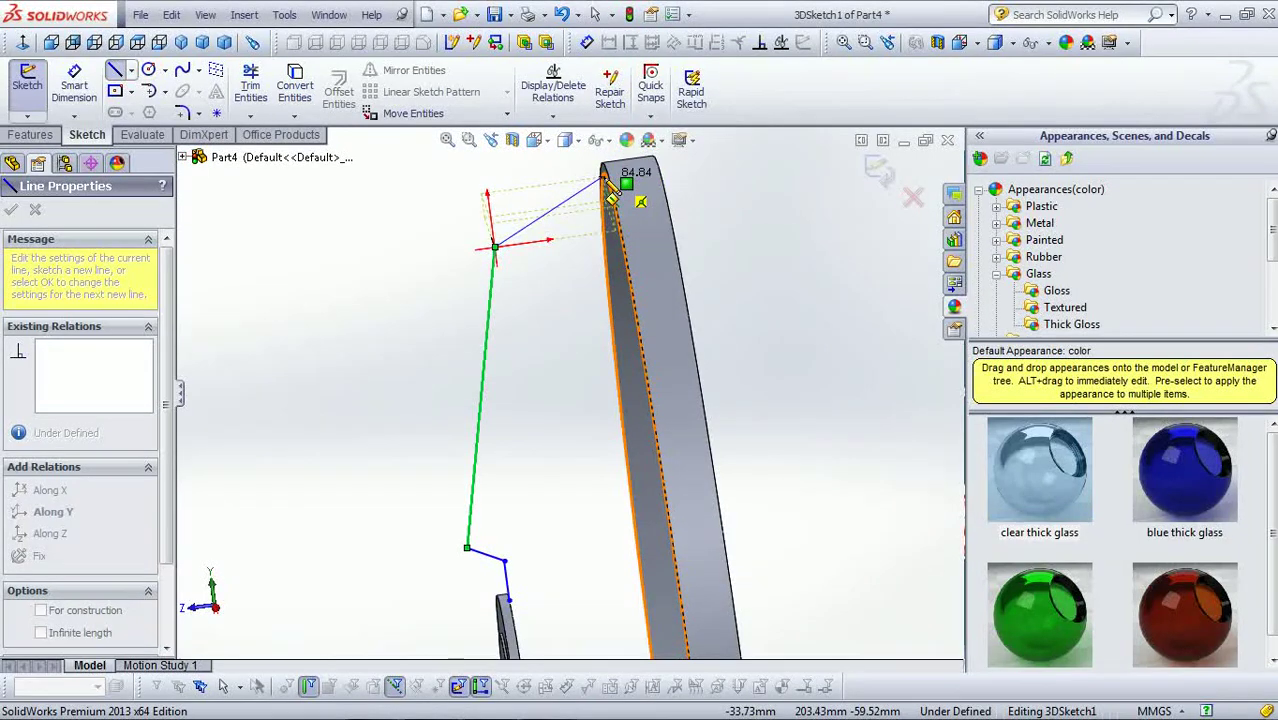
{"action": "left_click", "coordinate": [607, 187]}
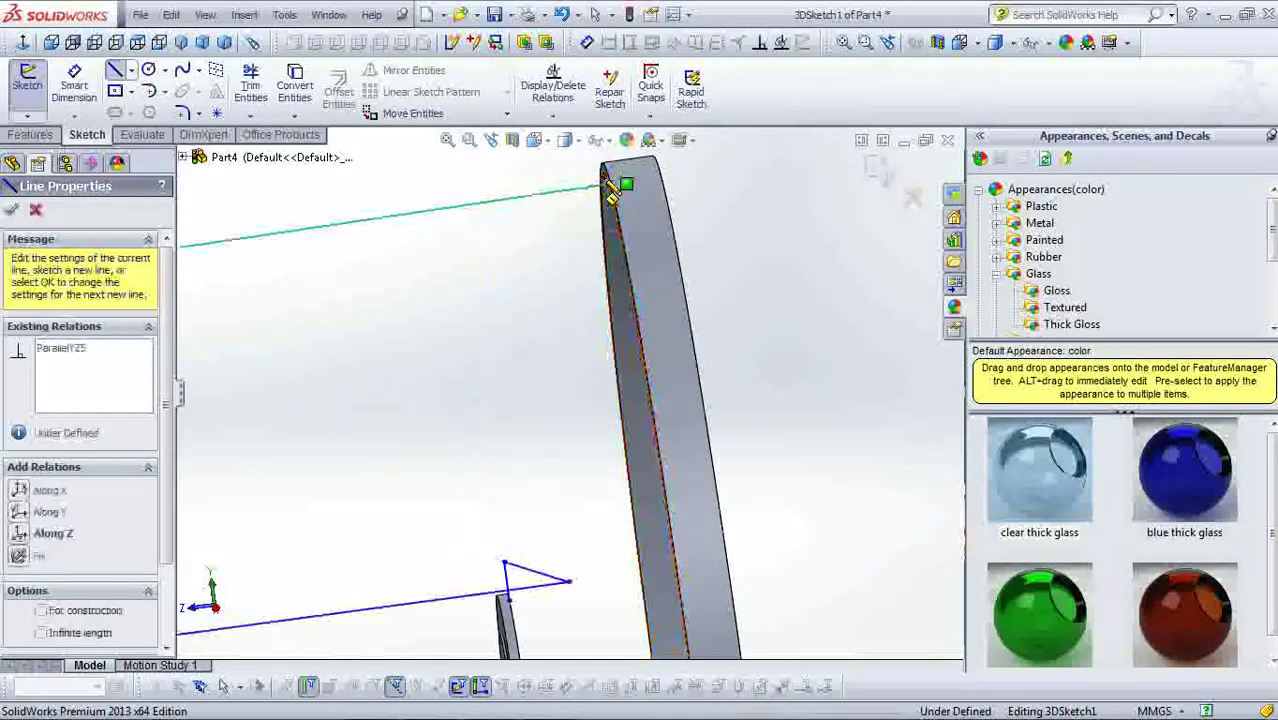
{"action": "scroll", "coordinate": [510, 300], "scroll_direction": "up", "scroll_amount": 2}
{"action": "scroll", "coordinate": [516, 328], "scroll_direction": "up", "scroll_amount": 1}
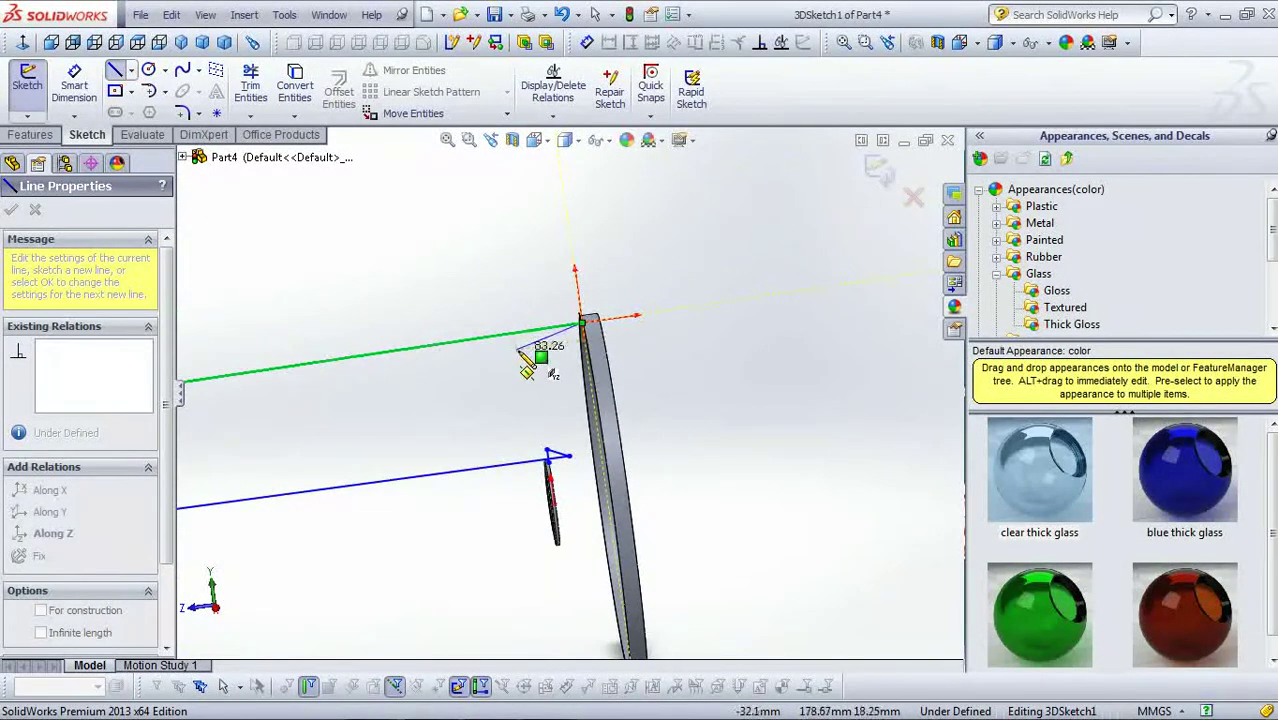
- End the Line tool and zoom out to view the whole sketched path
{"action": "key", "text": "Escape"}
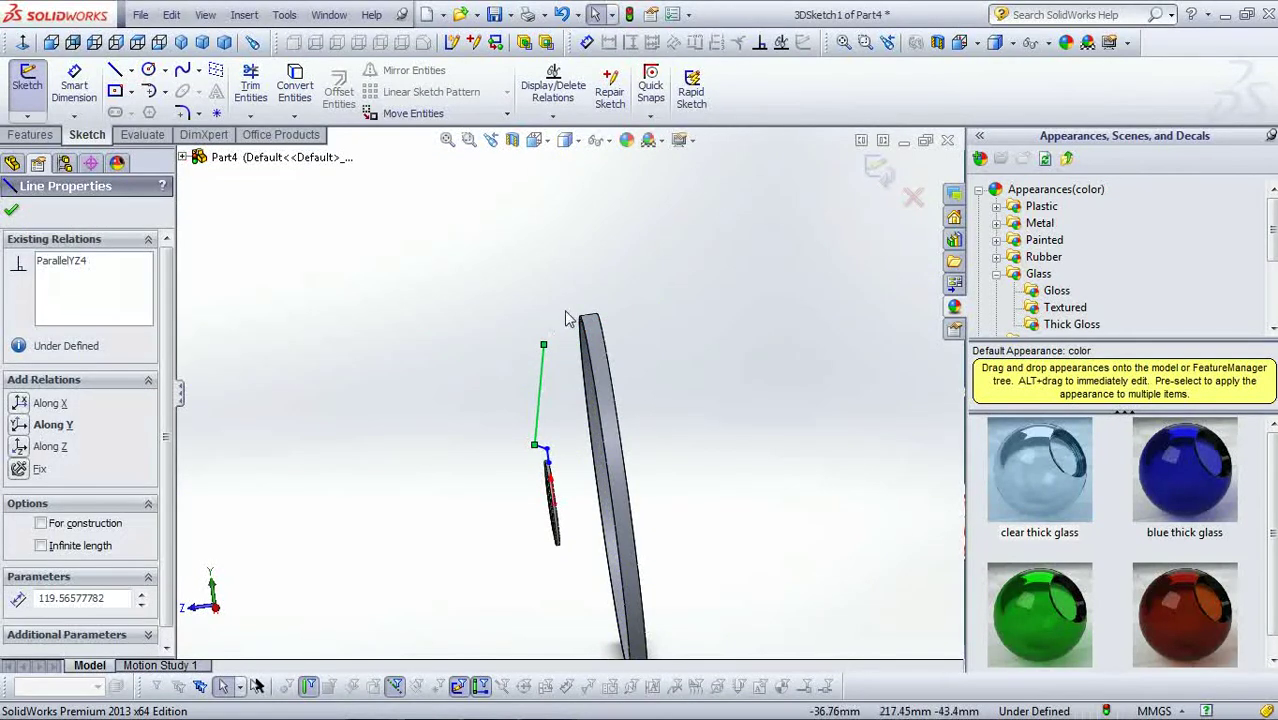
{"action": "key", "text": "Escape"}
{"action": "scroll", "coordinate": [566, 318], "scroll_direction": "up", "scroll_amount": 4}
{"action": "scroll", "coordinate": [555, 300], "scroll_direction": "up", "scroll_amount": 1}
{"action": "scroll", "coordinate": [562, 315], "scroll_direction": "up", "scroll_amount": 1}
{"action": "scroll", "coordinate": [566, 440], "scroll_direction": "down", "scroll_amount": 1}
{"action": "middle_click_drag", "start_coordinate": [566, 453], "coordinate": [396, 379]}
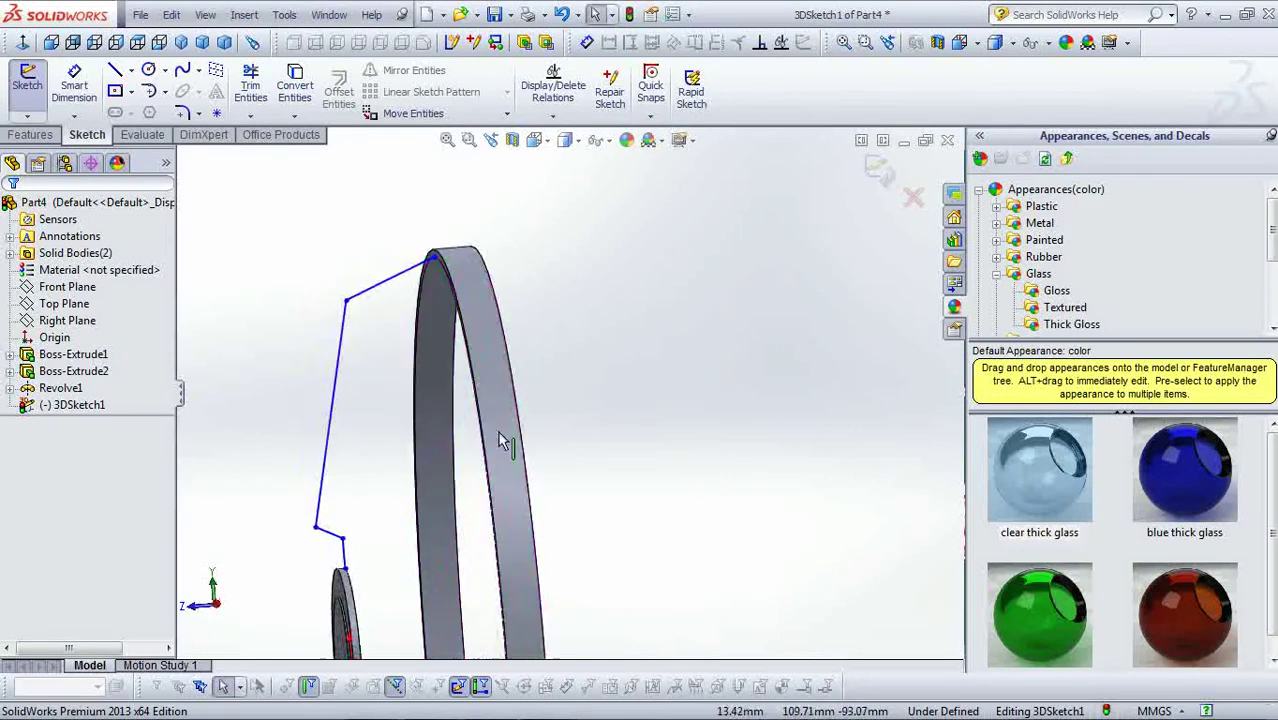
{"action": "scroll", "coordinate": [396, 379], "scroll_direction": "up", "scroll_amount": 1}
{"action": "scroll", "coordinate": [391, 362], "scroll_direction": "up", "scroll_amount": 1}
{"action": "scroll", "coordinate": [351, 342], "scroll_direction": "up", "scroll_amount": 1}
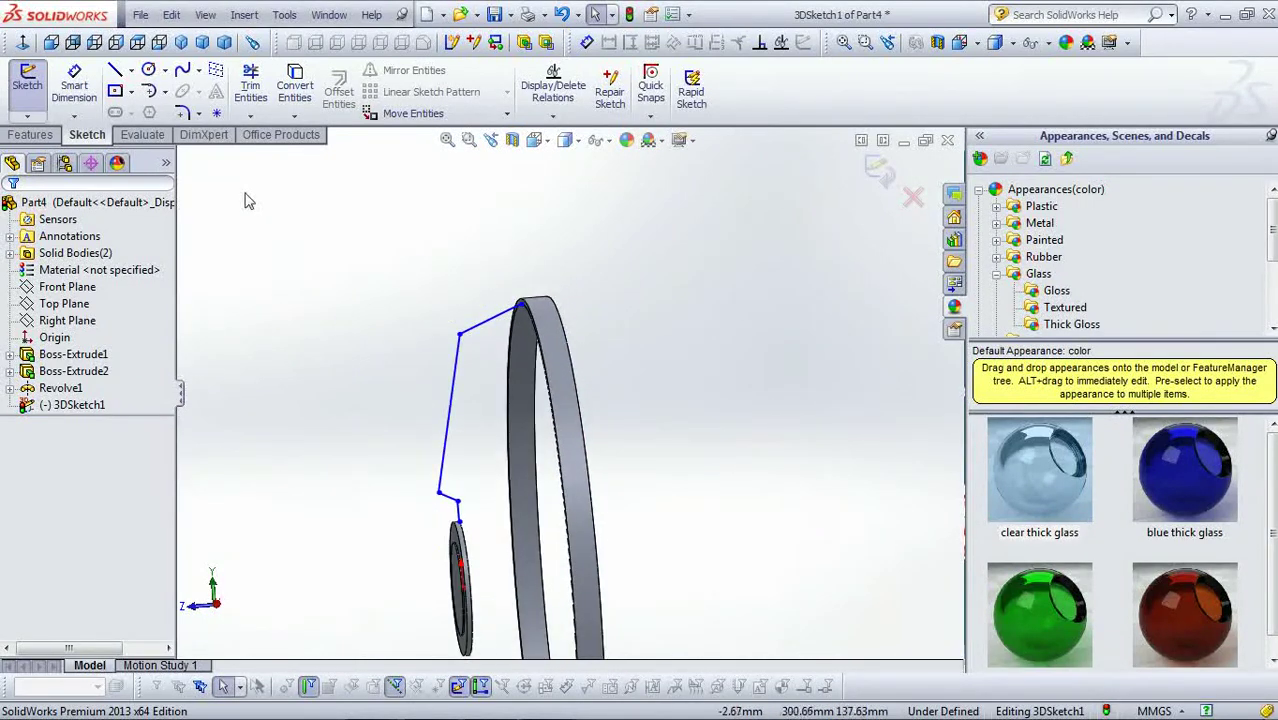
- Fillet the path's upper bend, dropping the radius from 100 mm to 50 mm
{"action": "left_click", "coordinate": [182, 114]}
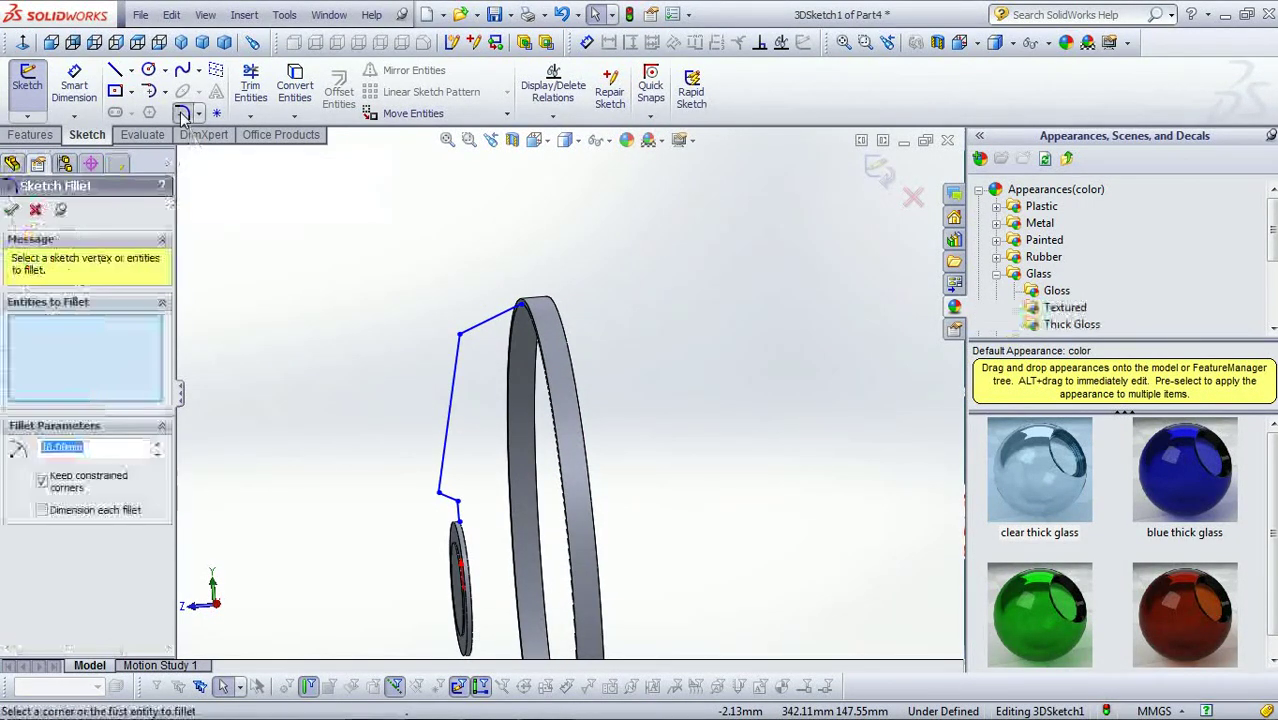
{"action": "scroll", "coordinate": [487, 357], "scroll_direction": "down", "scroll_amount": 1}
{"action": "scroll", "coordinate": [487, 357], "scroll_direction": "down", "scroll_amount": 1}
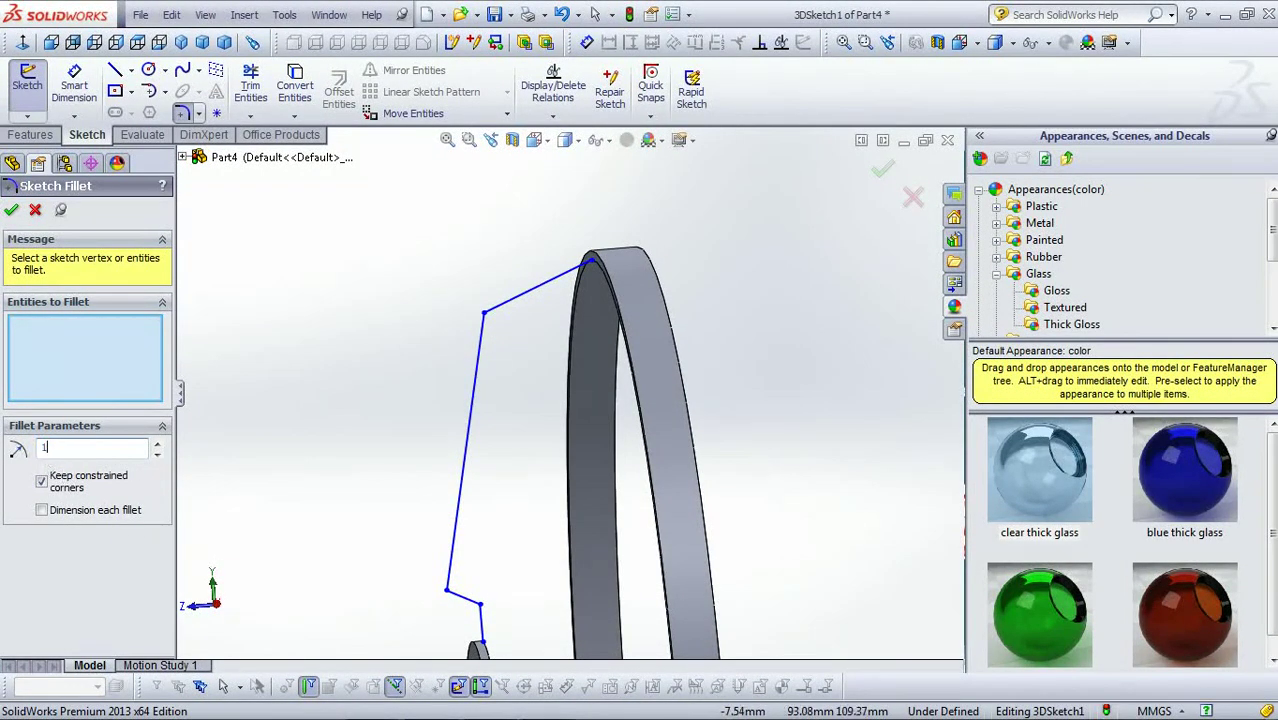
{"action": "type", "text": "0"}
{"action": "key", "text": "Return"}
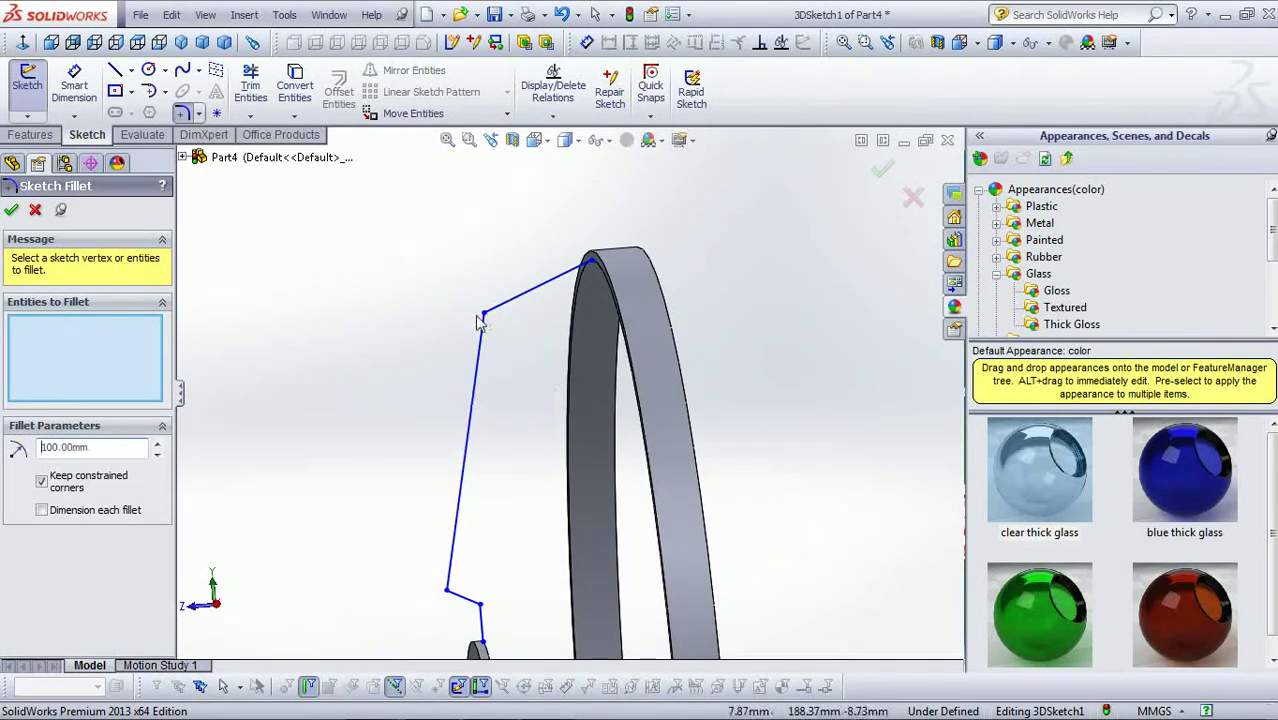
{"action": "left_click", "coordinate": [485, 313]}
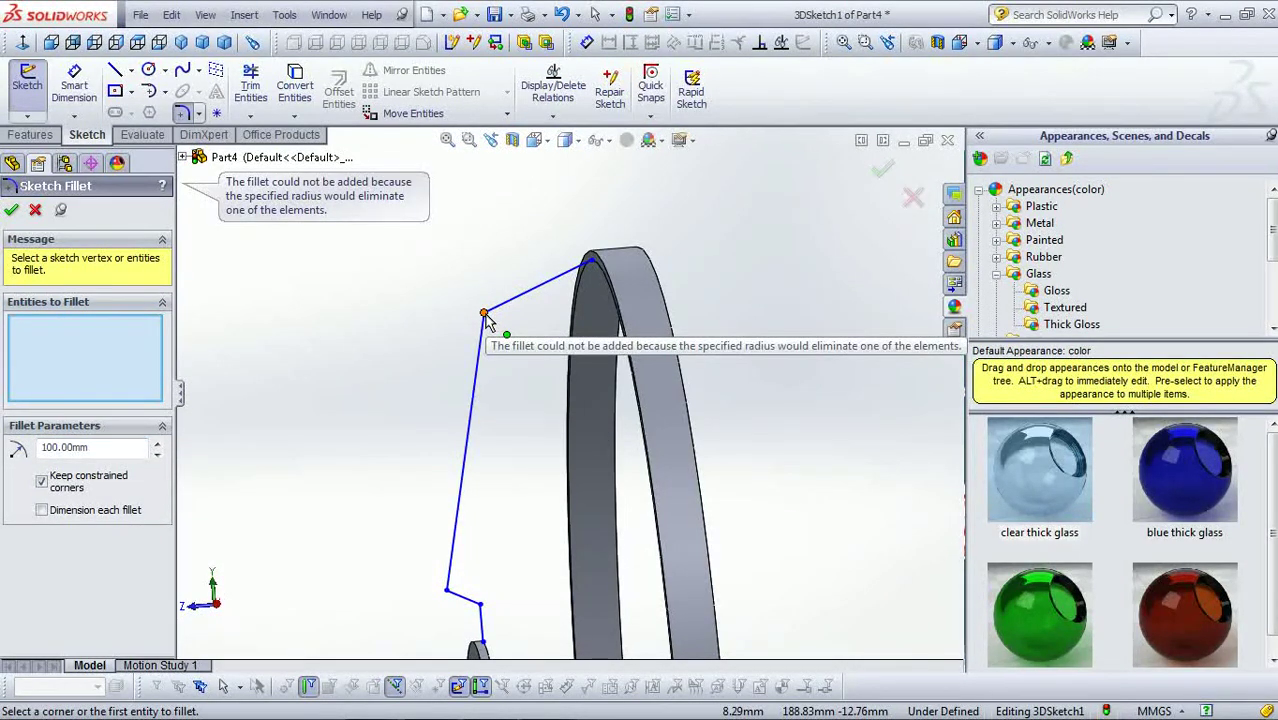
{"action": "left_click_drag", "start_coordinate": [110, 447], "coordinate": [2, 440]}
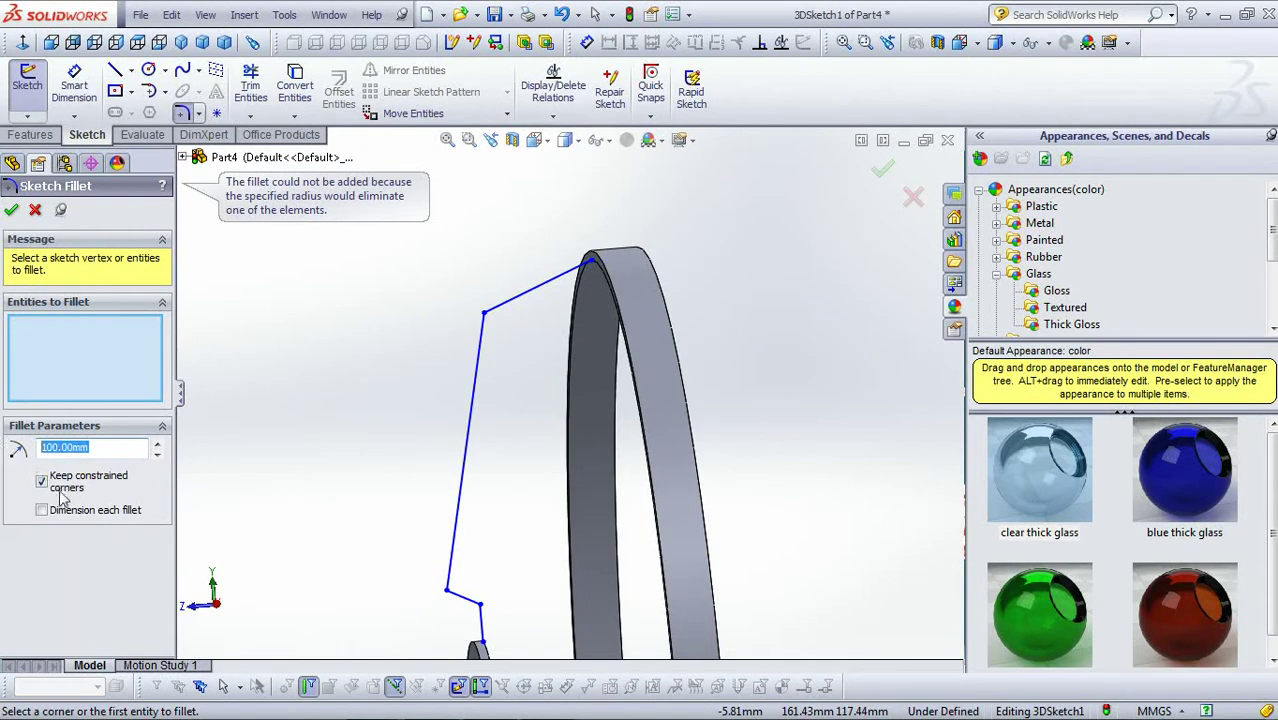
{"action": "type", "text": "50"}
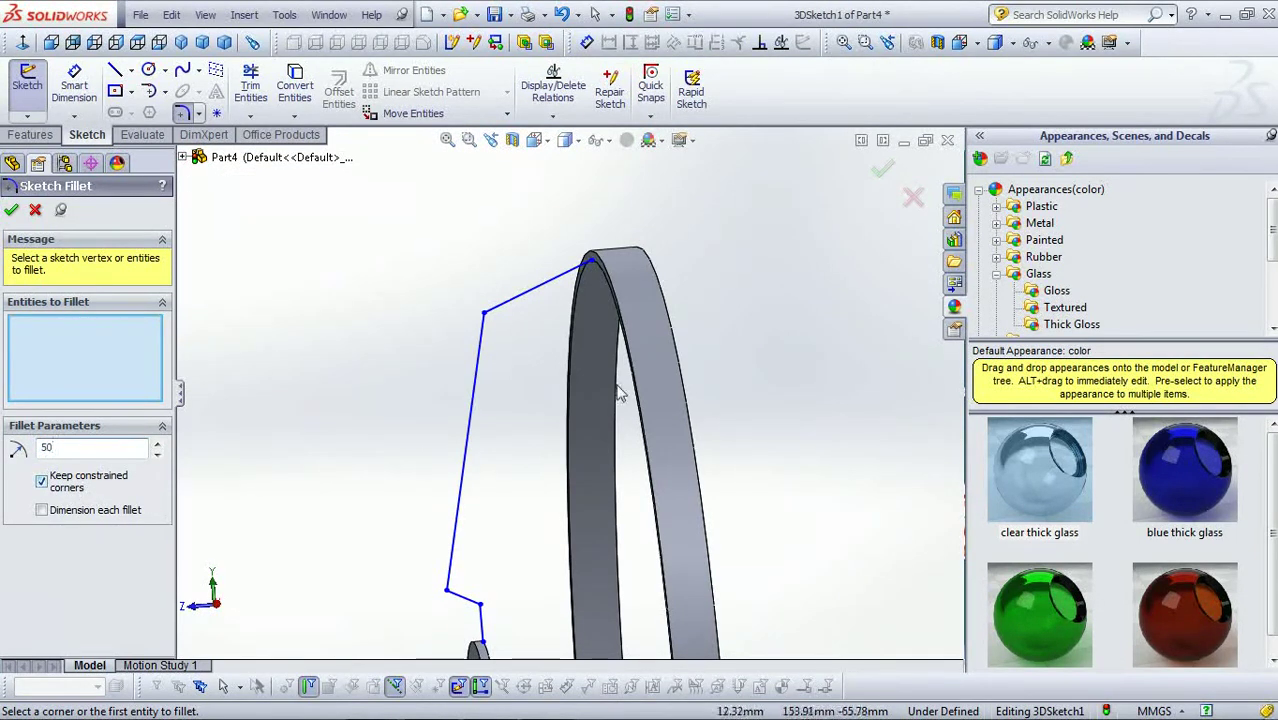
{"action": "left_click", "coordinate": [484, 314]}
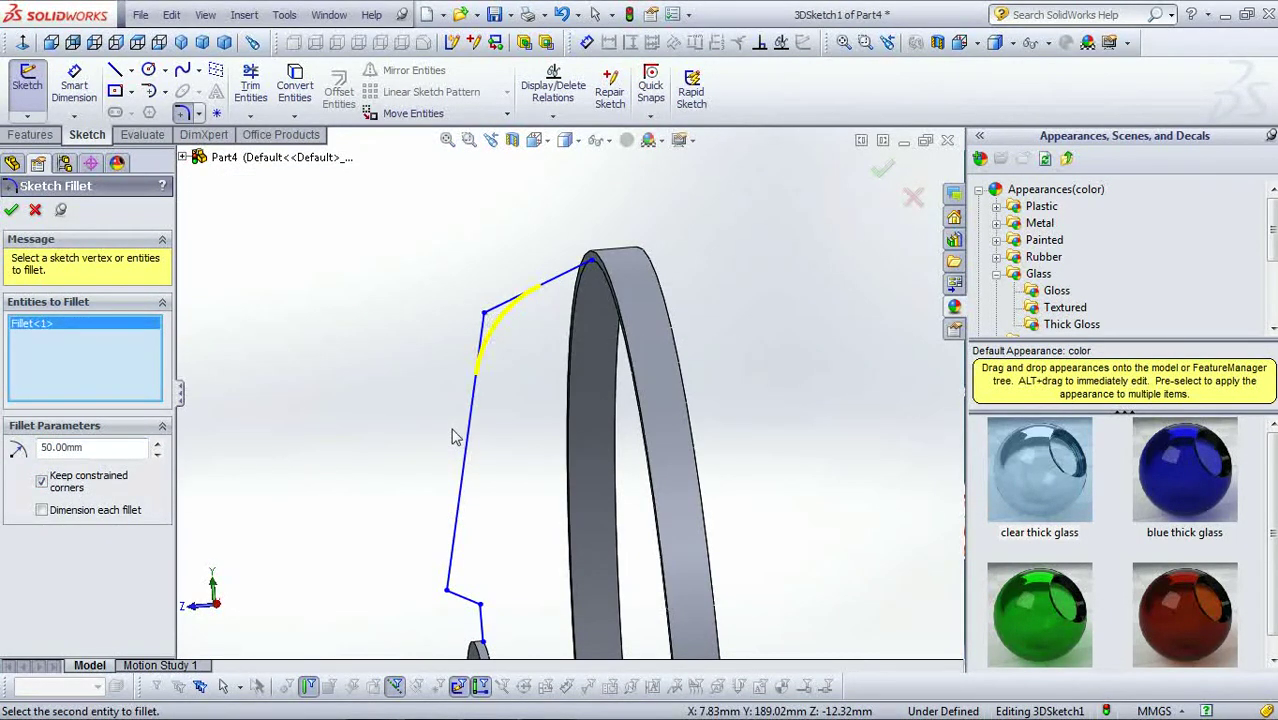
{"action": "middle_click_drag", "start_coordinate": [451, 437], "coordinate": [440, 466]}
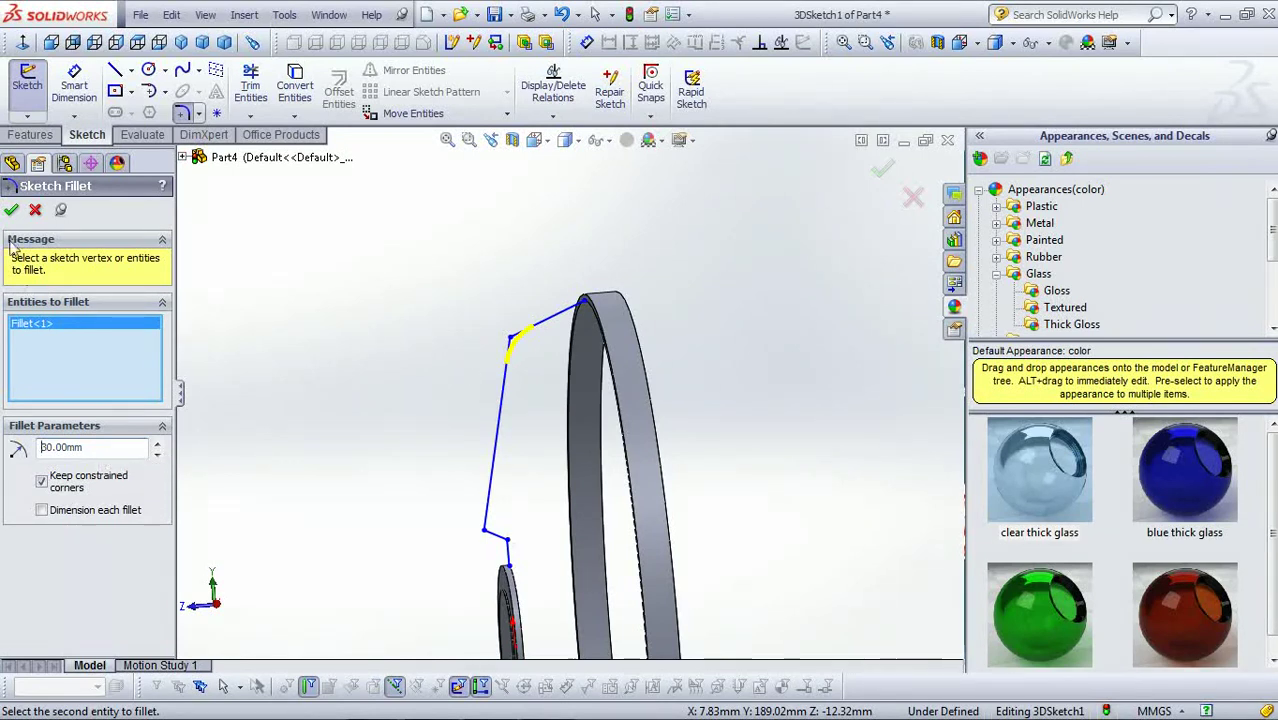
- Apply the upper fillet, then round the lower bend with a 10 mm fillet
{"action": "left_click", "coordinate": [11, 211]}
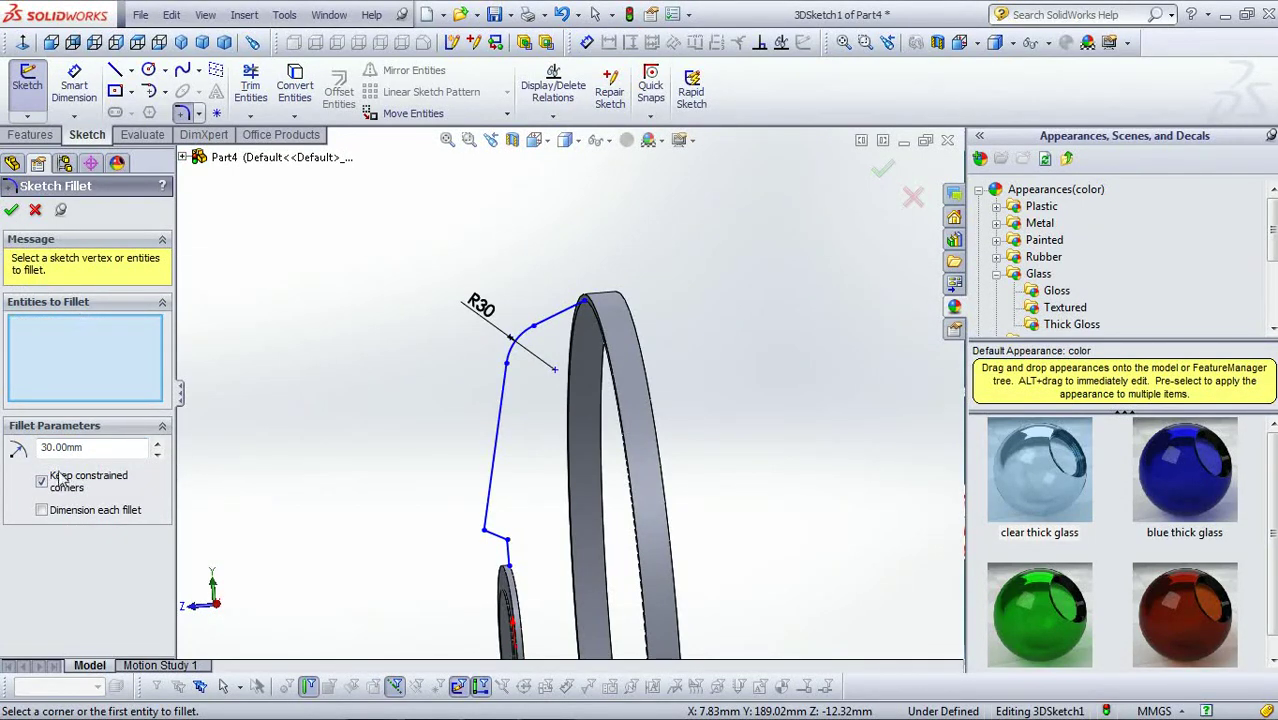
{"action": "double_click", "coordinate": [113, 454]}
{"action": "type", "text": "1"}
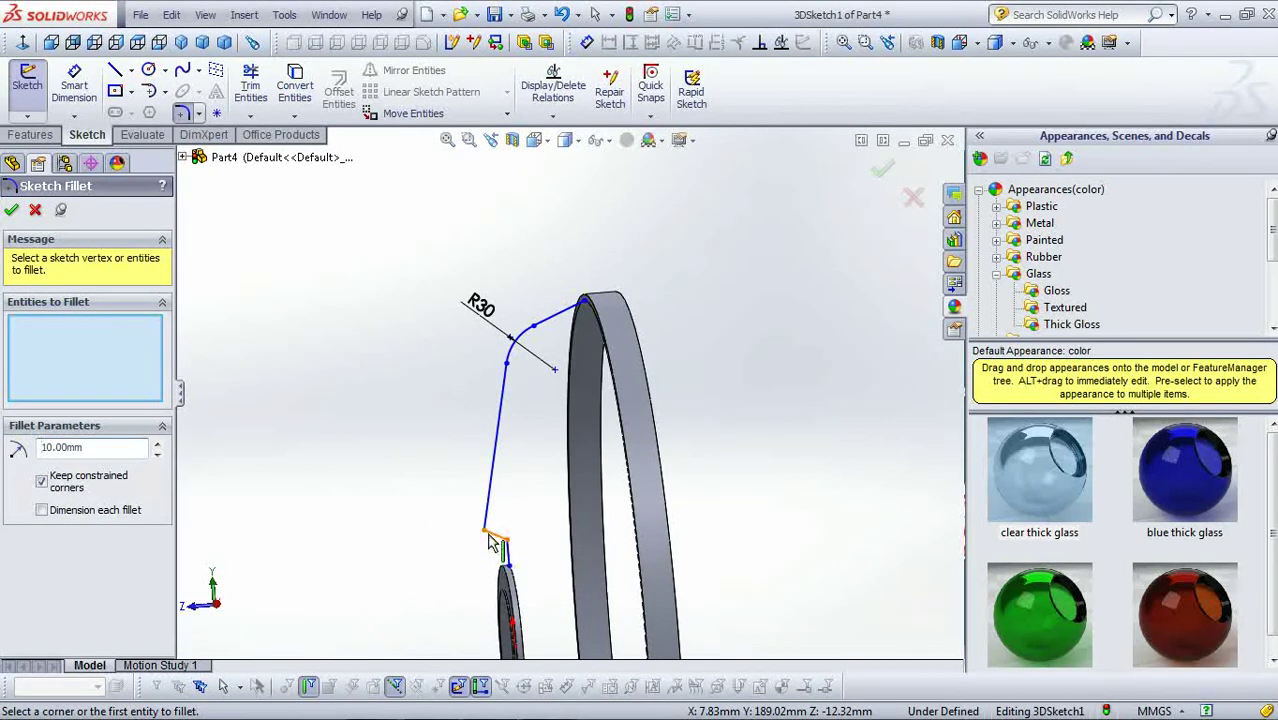
{"action": "left_click", "coordinate": [485, 535]}
{"action": "left_click", "coordinate": [500, 542]}
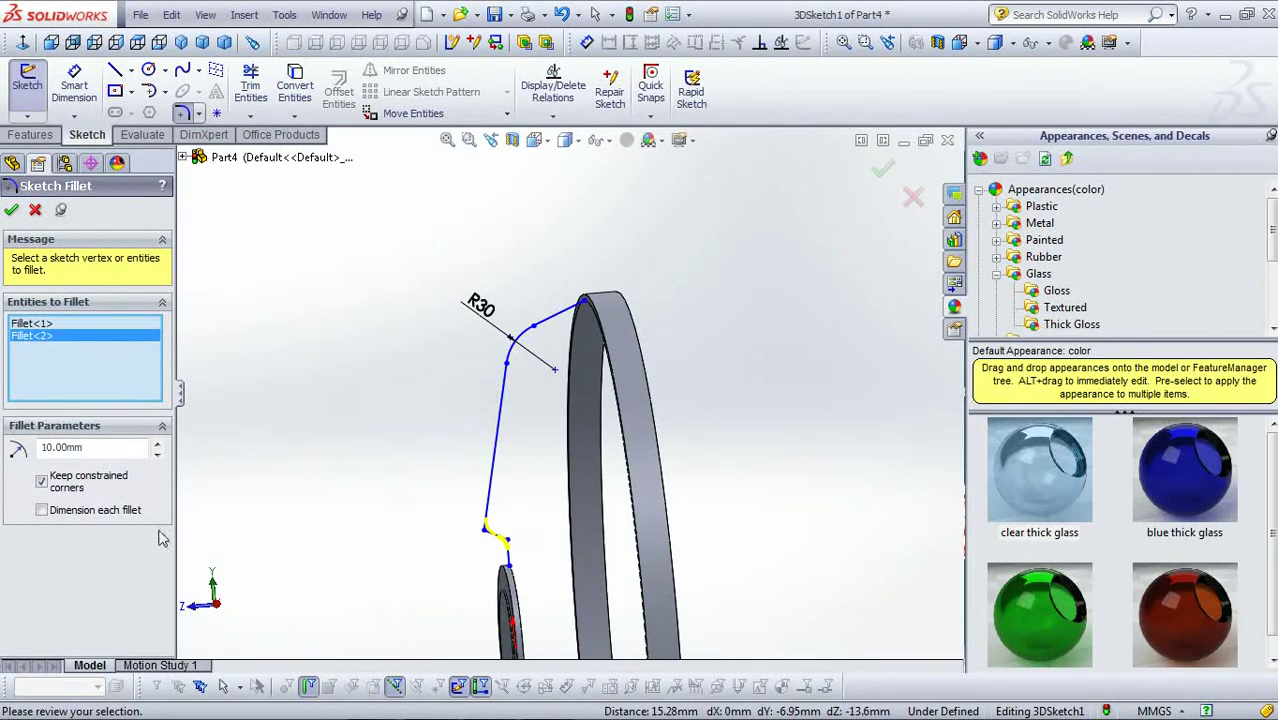
{"action": "left_click", "coordinate": [11, 209]}
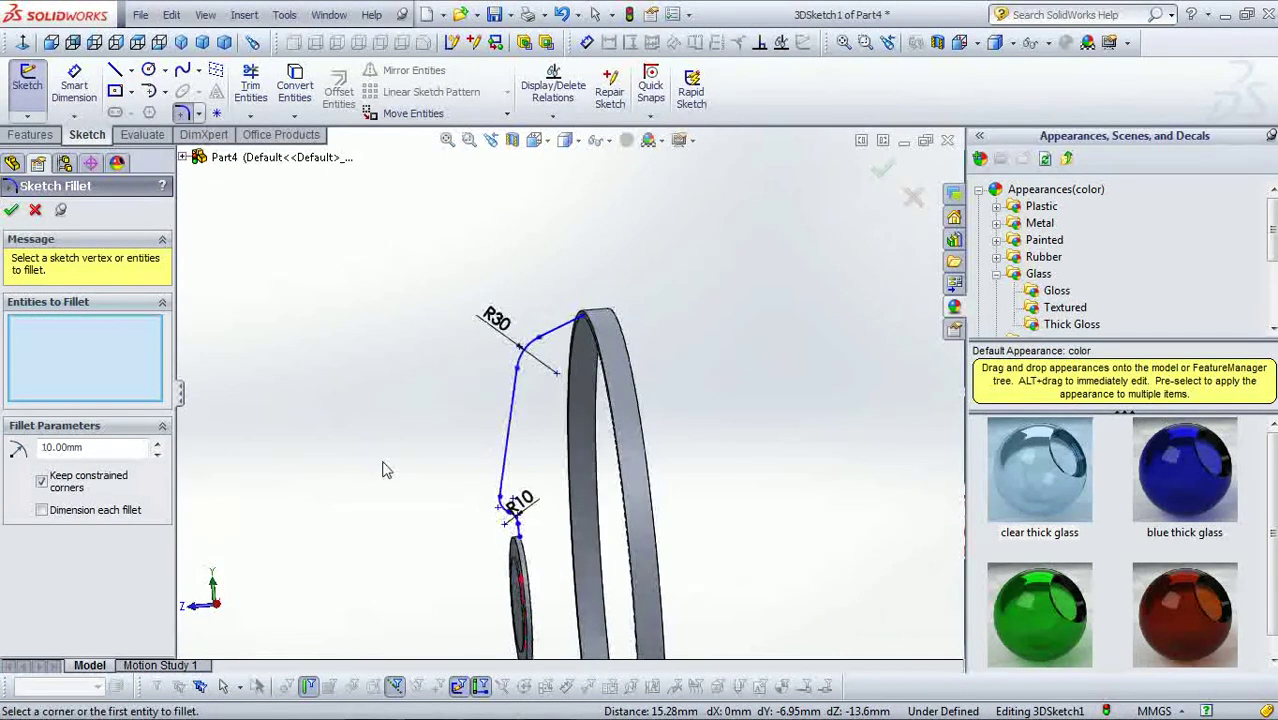
- Close the Sketch Fillet command
{"action": "scroll", "coordinate": [371, 457], "scroll_direction": "down", "scroll_amount": 2}
{"action": "mouse_move", "coordinate": [501, 479]}
{"action": "middle_mouse_down"}
{"action": "mouse_move", "coordinate": [659, 487]}
{"action": "mouse_move", "coordinate": [607, 435]}
{"action": "middle_mouse_up"}
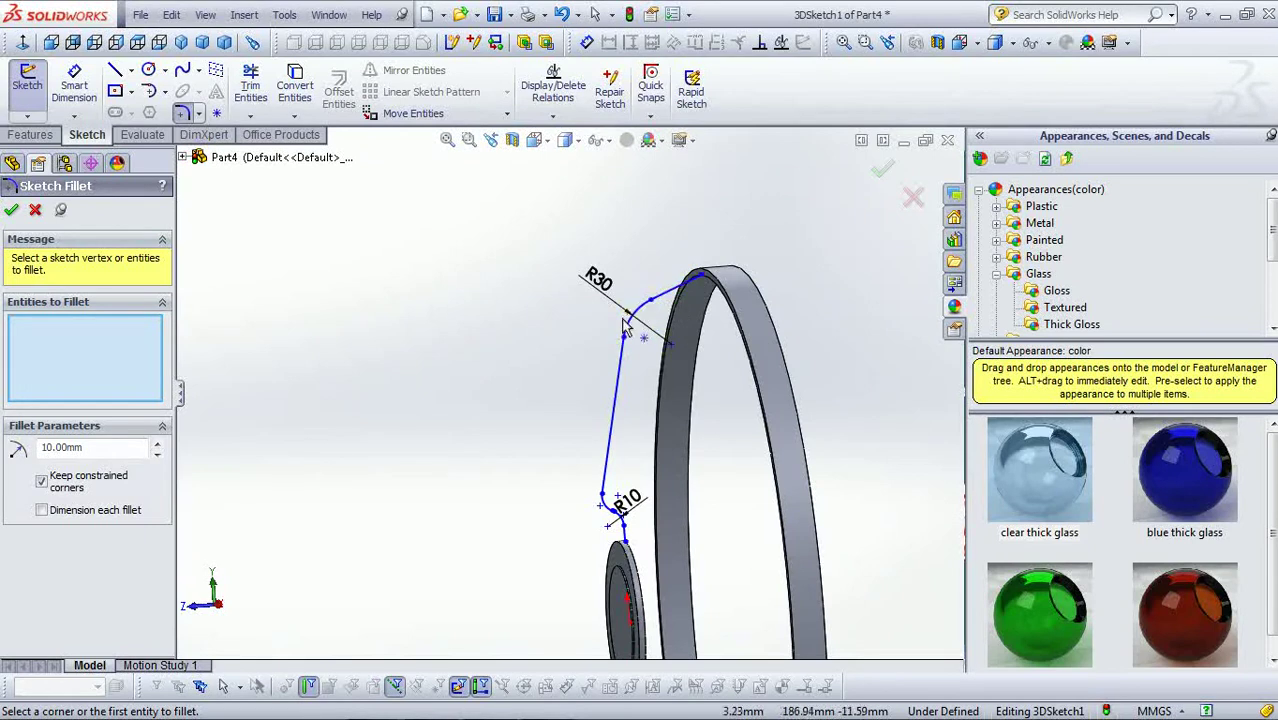
{"action": "left_click", "coordinate": [36, 136]}
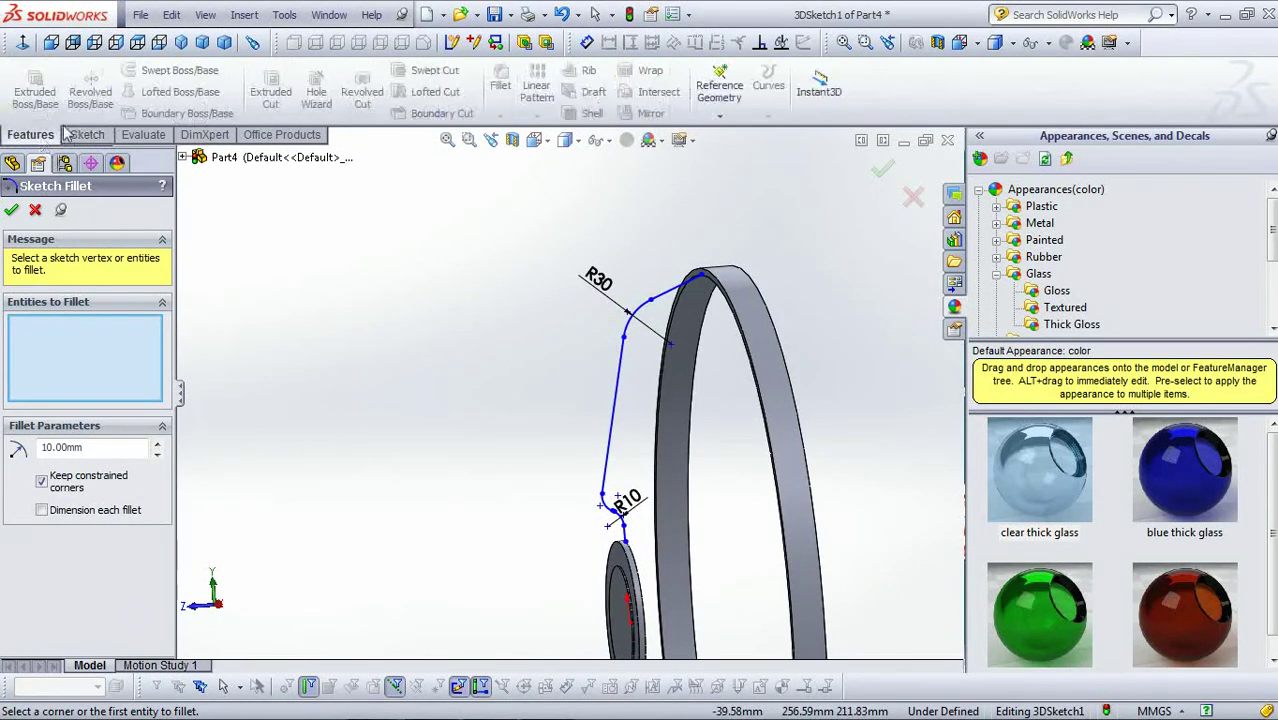
{"action": "left_click", "coordinate": [87, 134]}
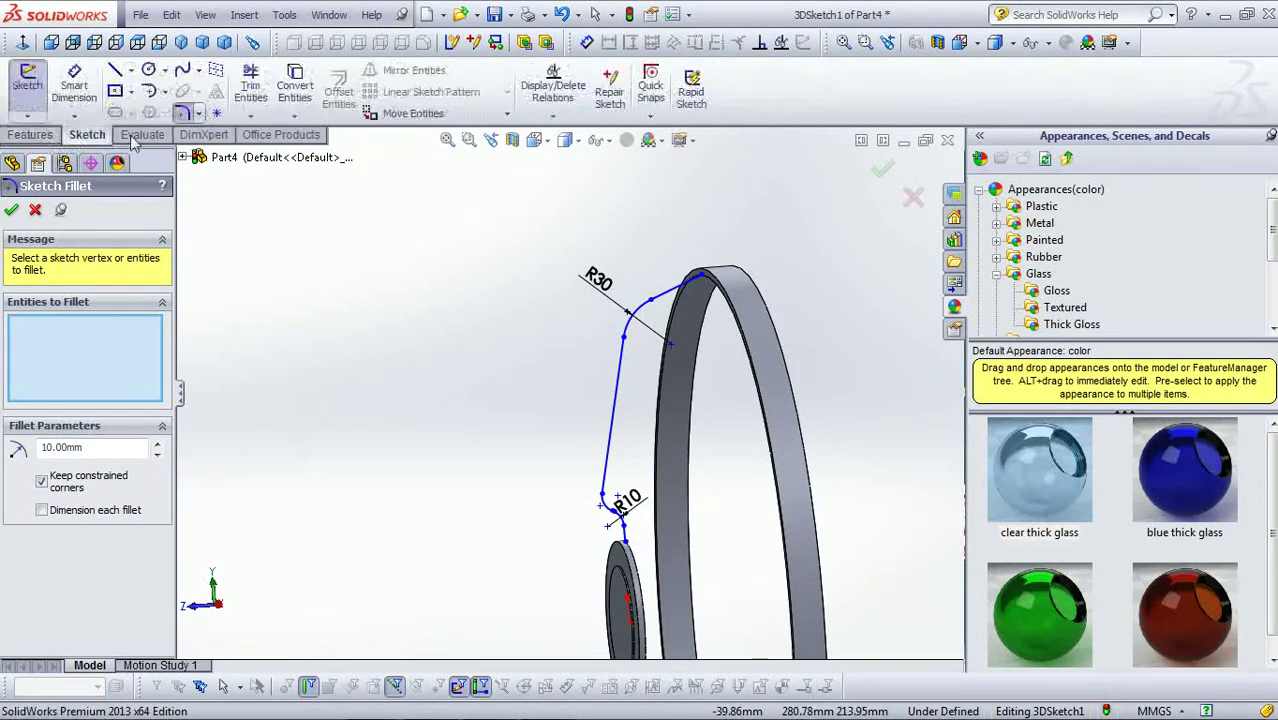
{"action": "left_click", "coordinate": [12, 212]}
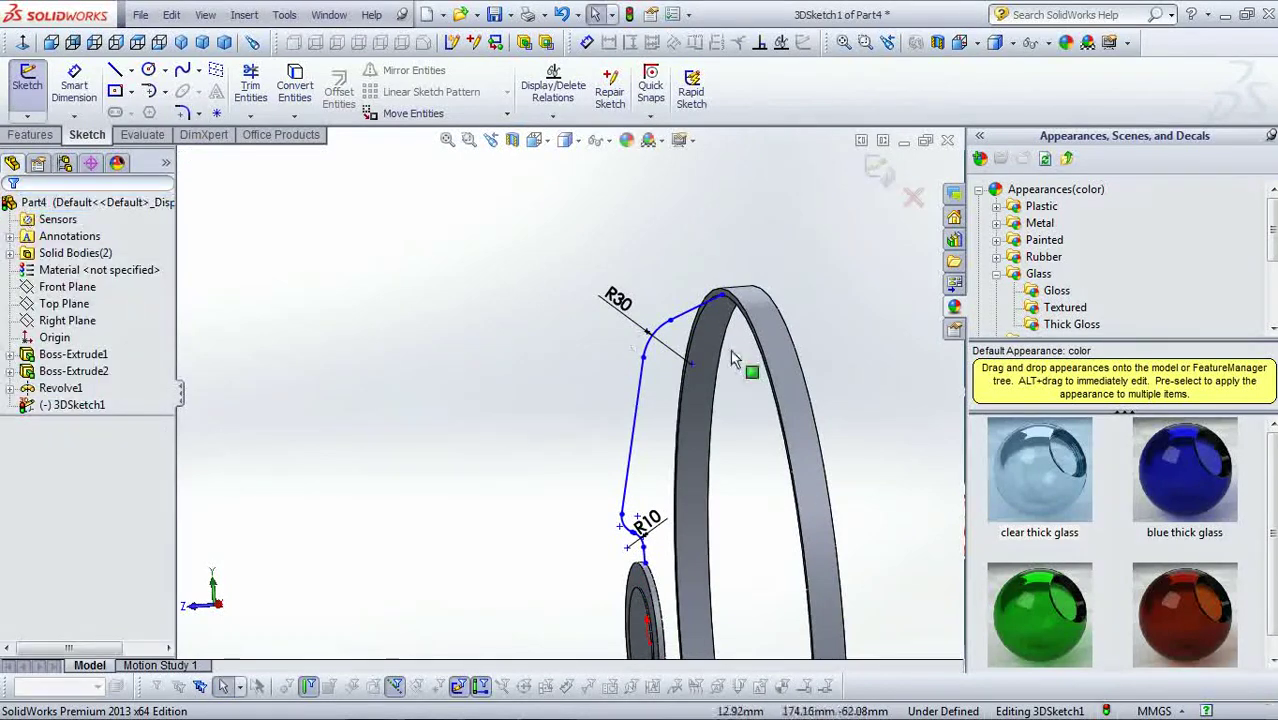
- Exit 3DSketch1 and clear the selection
{"action": "middle_click_drag", "start_coordinate": [680, 330], "coordinate": [606, 320]}
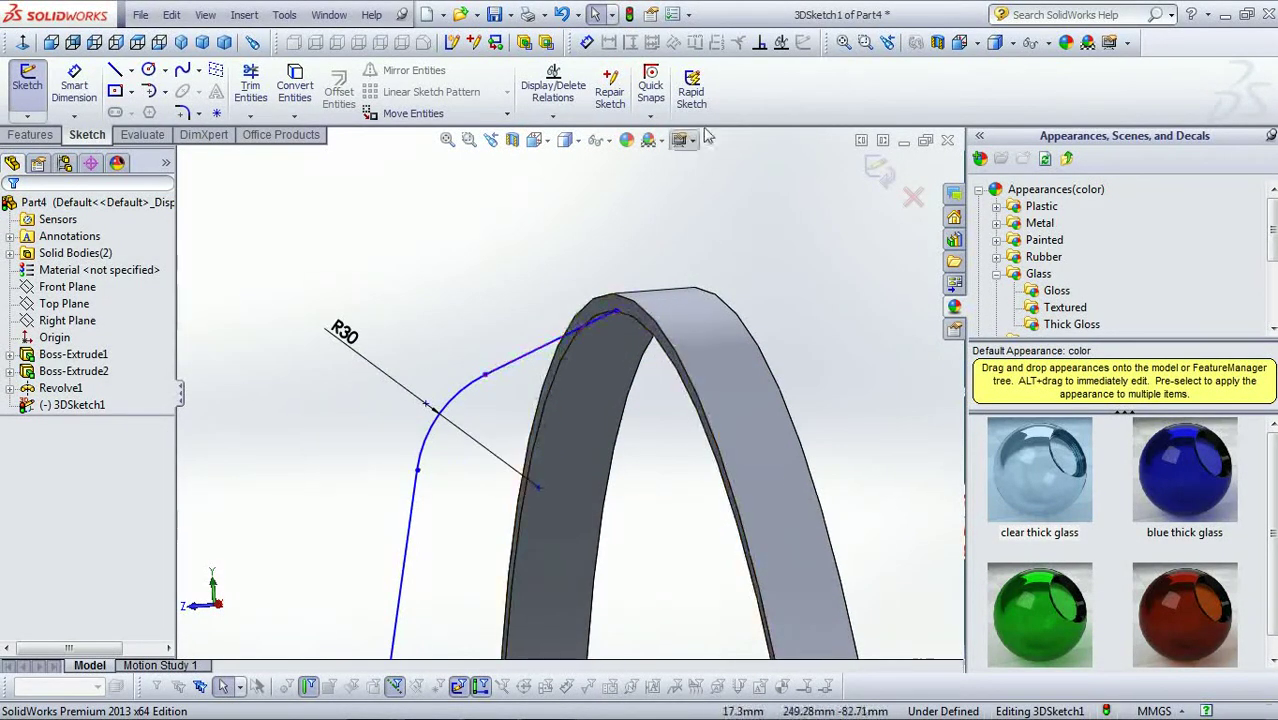
{"action": "left_click", "coordinate": [30, 134]}
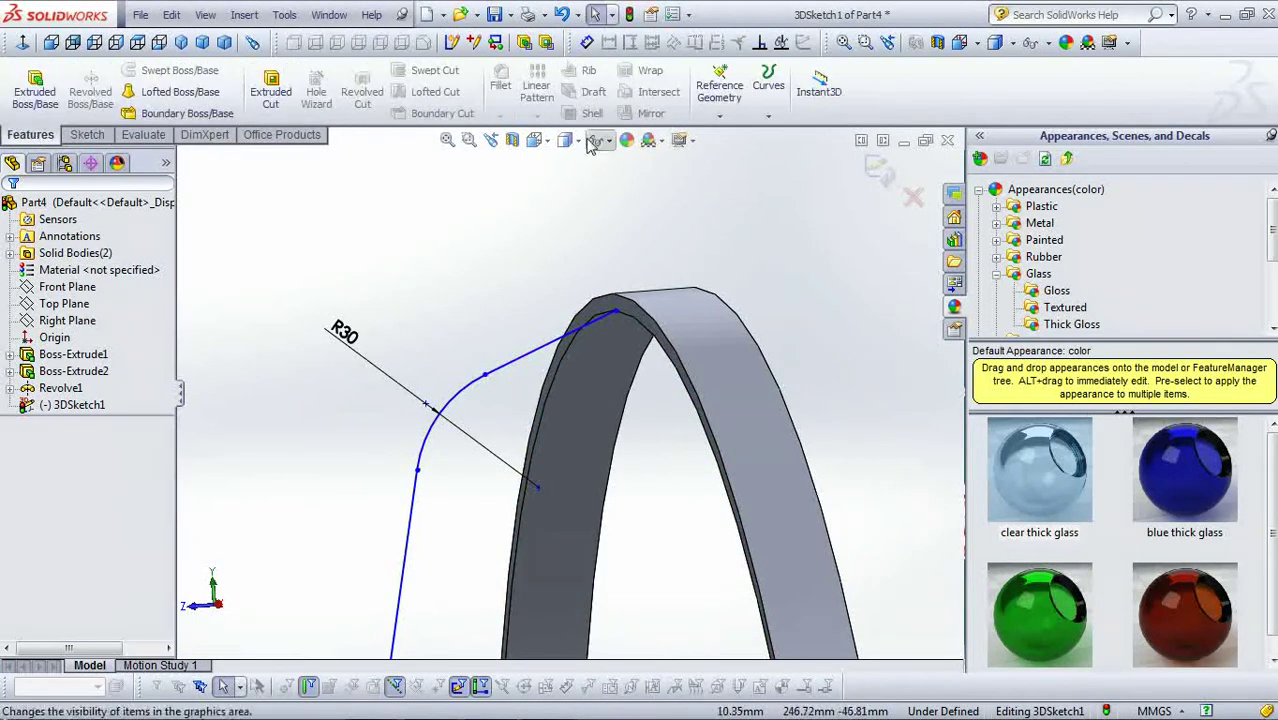
{"action": "left_click", "coordinate": [720, 116]}
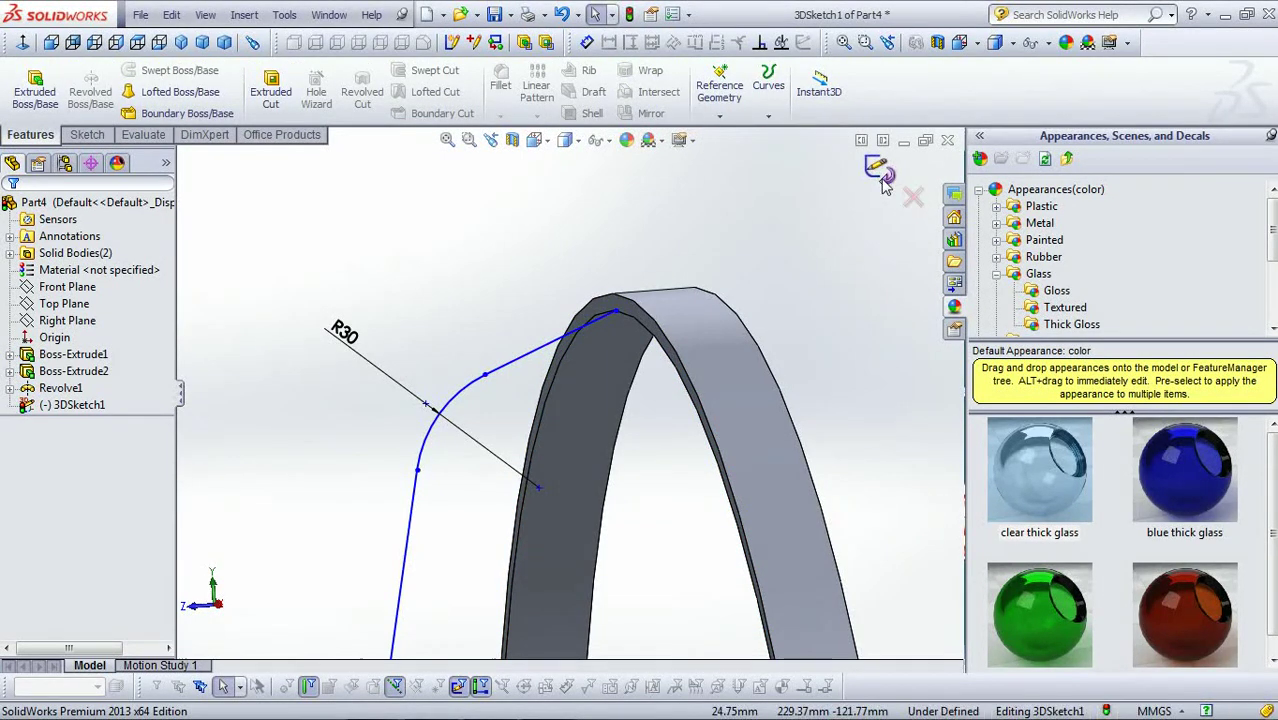
{"action": "left_click", "coordinate": [882, 187]}
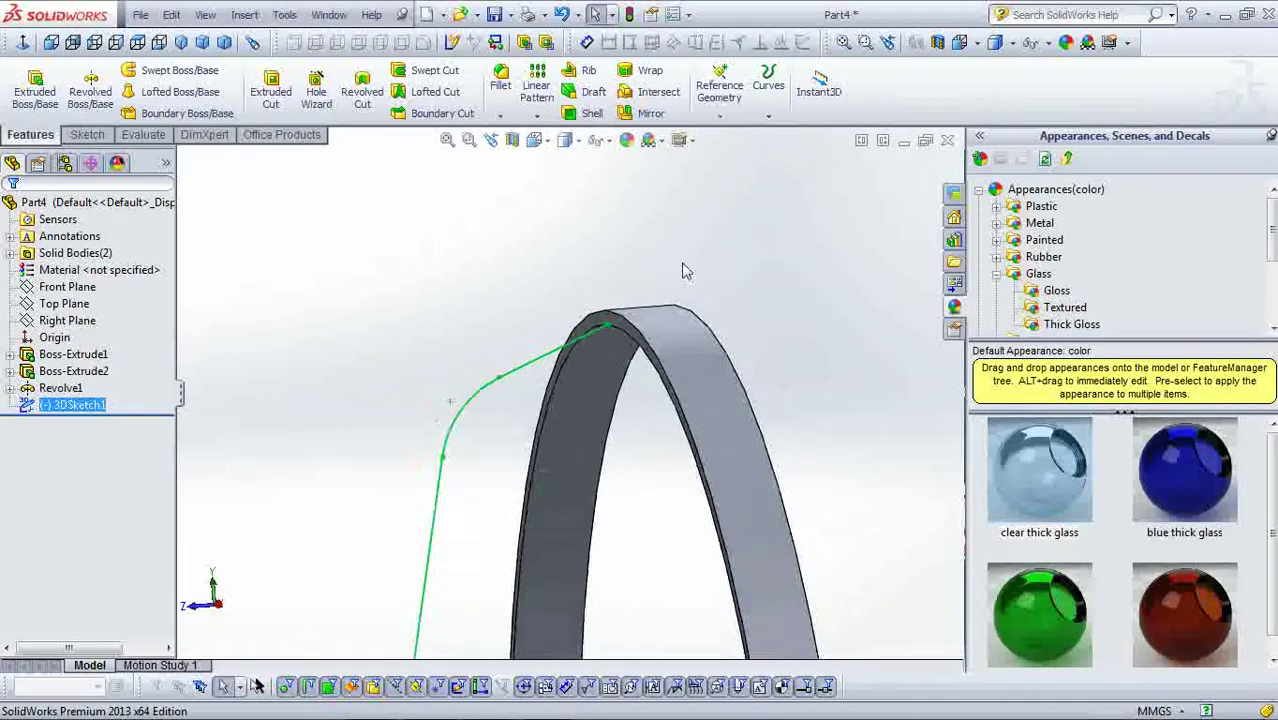
{"action": "middle_click_drag", "start_coordinate": [686, 272], "coordinate": [589, 333]}
{"action": "left_click", "coordinate": [727, 268]}
{"action": "middle_click_drag", "start_coordinate": [693, 240], "coordinate": [688, 204]}
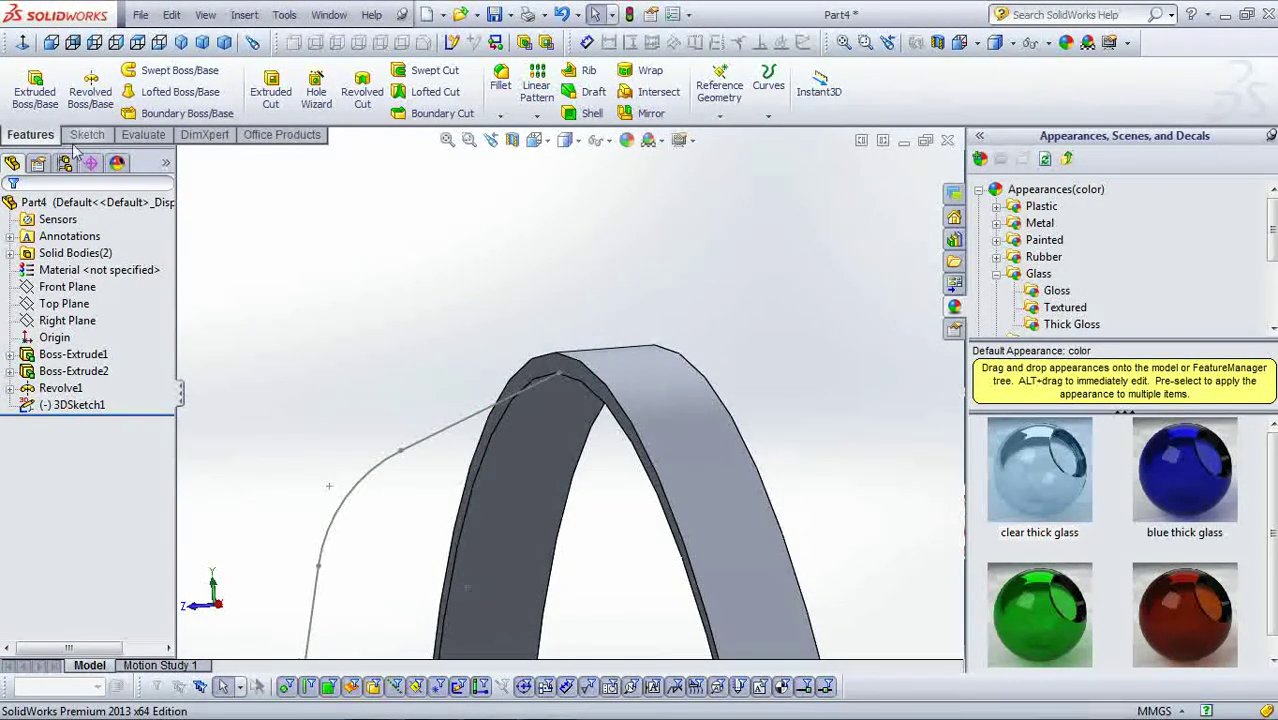
- Create Plane1 through the path's end point, perpendicular to its last line, and sketch on it
{"action": "left_click", "coordinate": [724, 118]}
{"action": "left_click", "coordinate": [735, 136]}
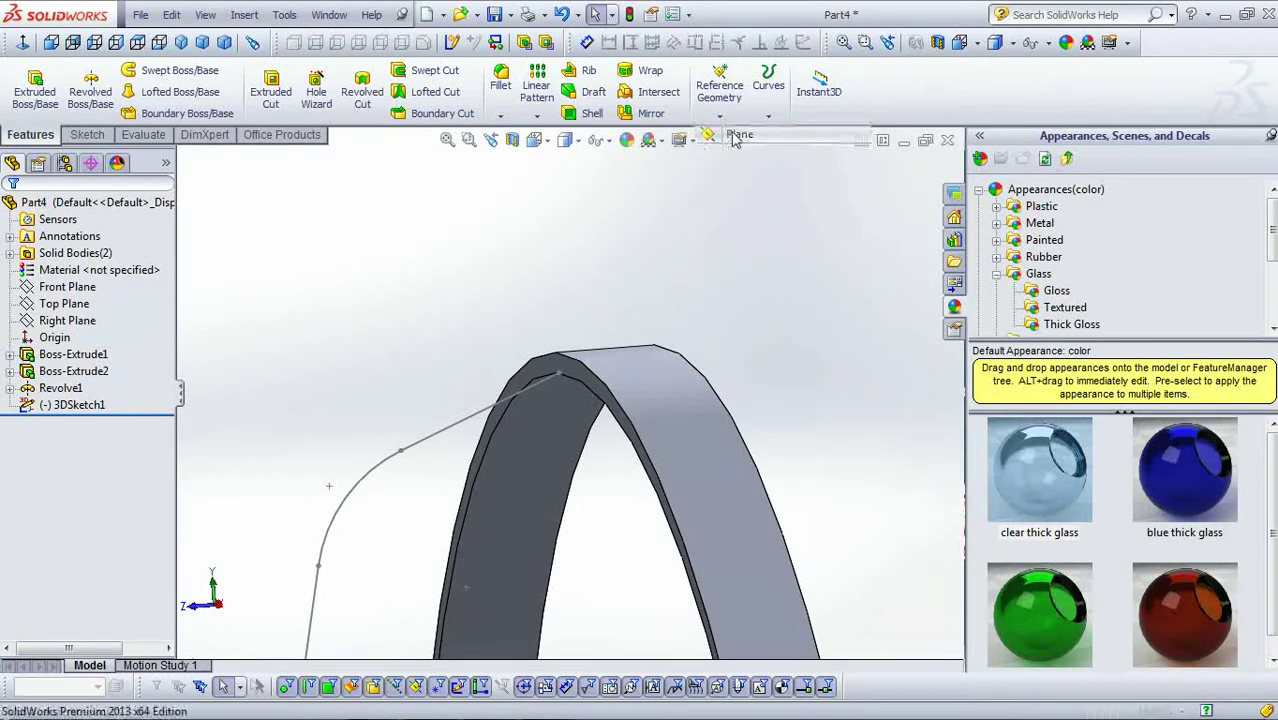
{"action": "left_click", "coordinate": [559, 374]}
{"action": "left_click", "coordinate": [536, 394]}
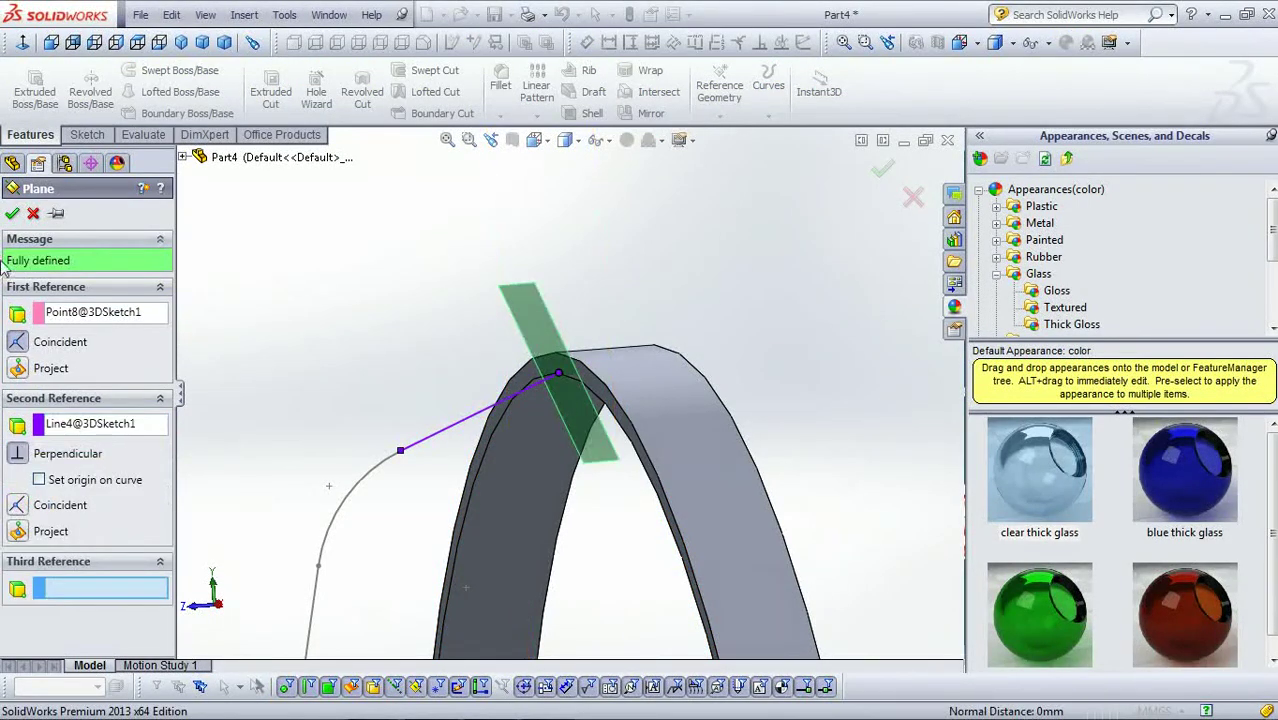
{"action": "left_click", "coordinate": [12, 213]}
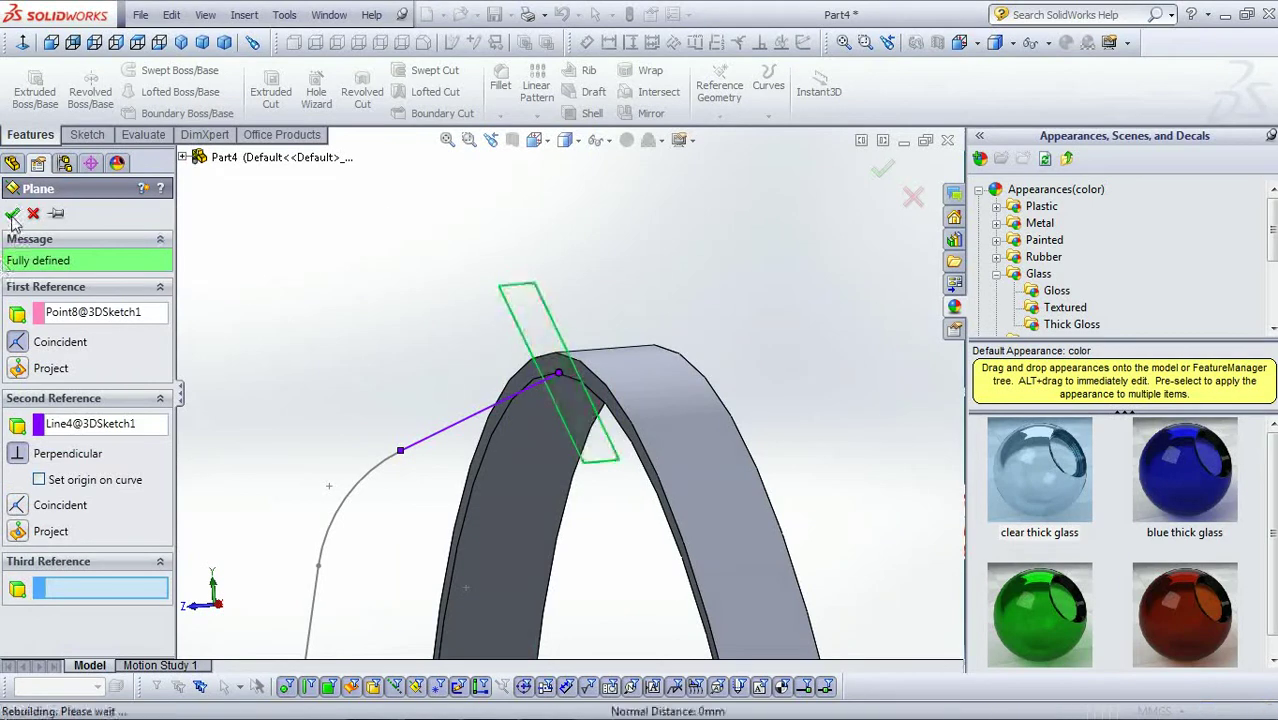
{"action": "left_click", "coordinate": [87, 135]}
{"action": "left_click", "coordinate": [28, 85]}
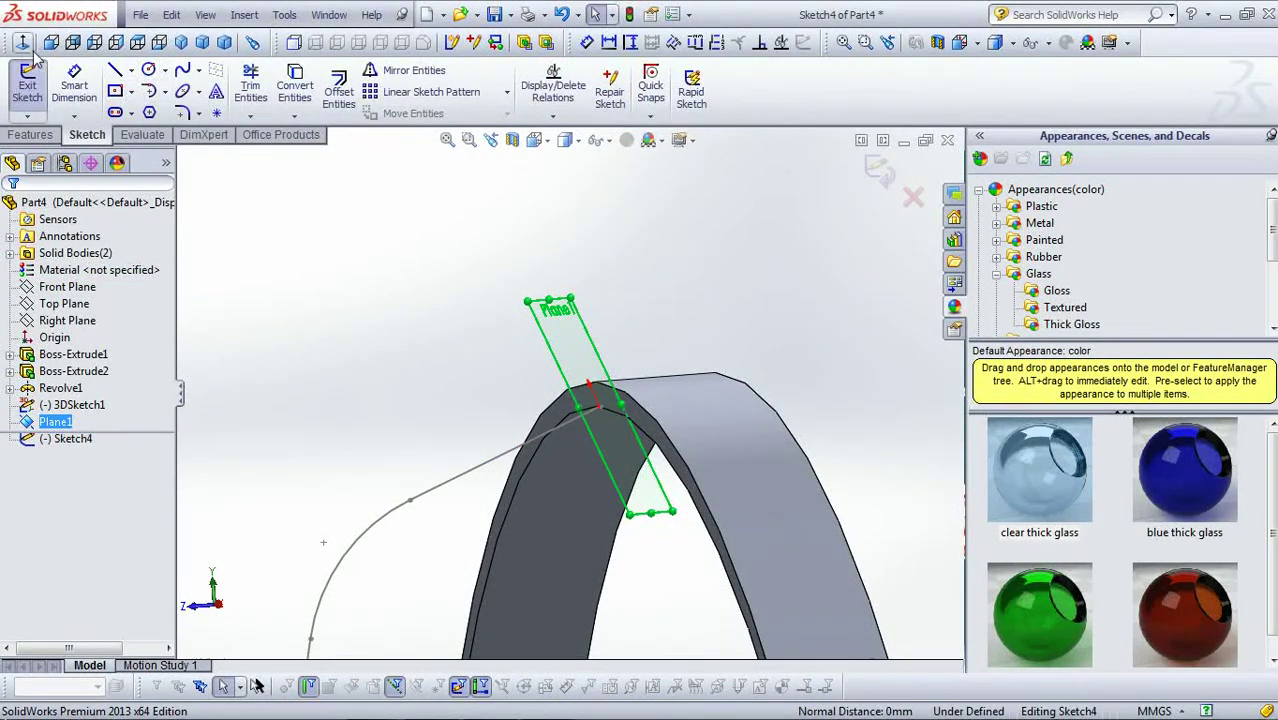
- Place a trial circle on Plane1, then cancel the Circle tool
{"action": "left_click", "coordinate": [148, 70]}
{"action": "scroll", "coordinate": [650, 310], "scroll_direction": "down", "scroll_amount": 3}
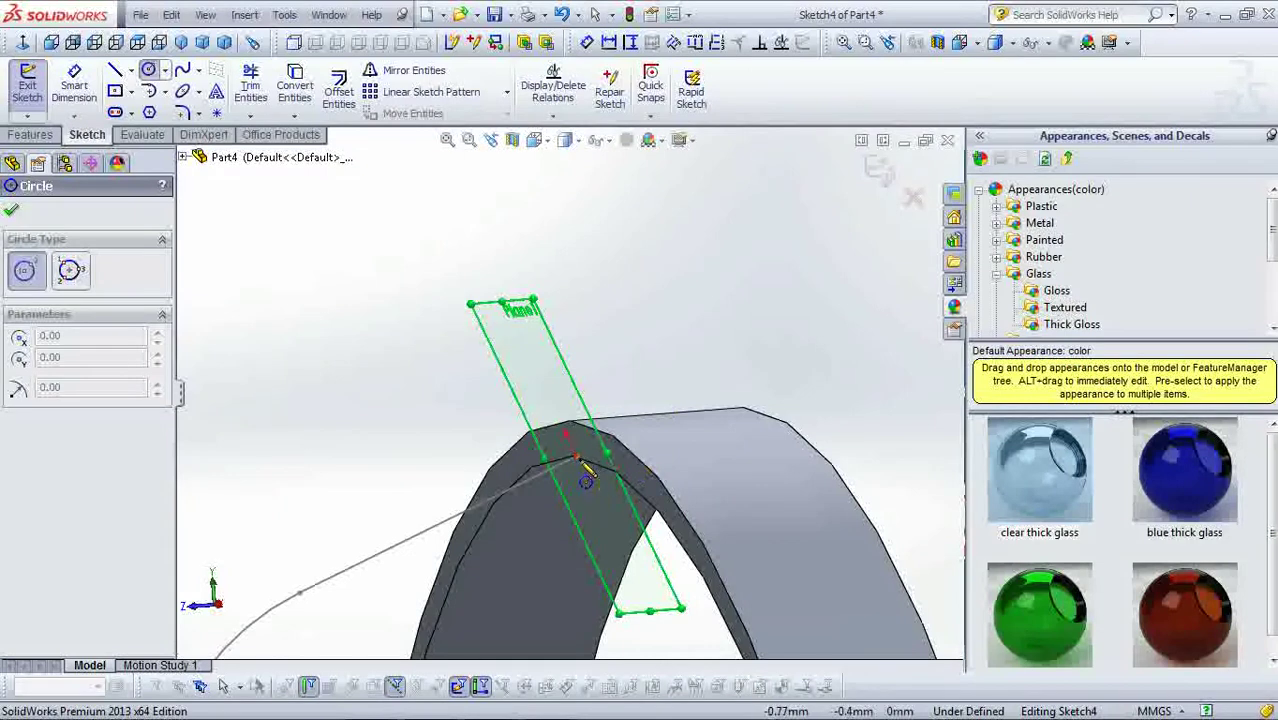
{"action": "left_click", "coordinate": [573, 457]}
{"action": "left_click", "coordinate": [593, 482]}
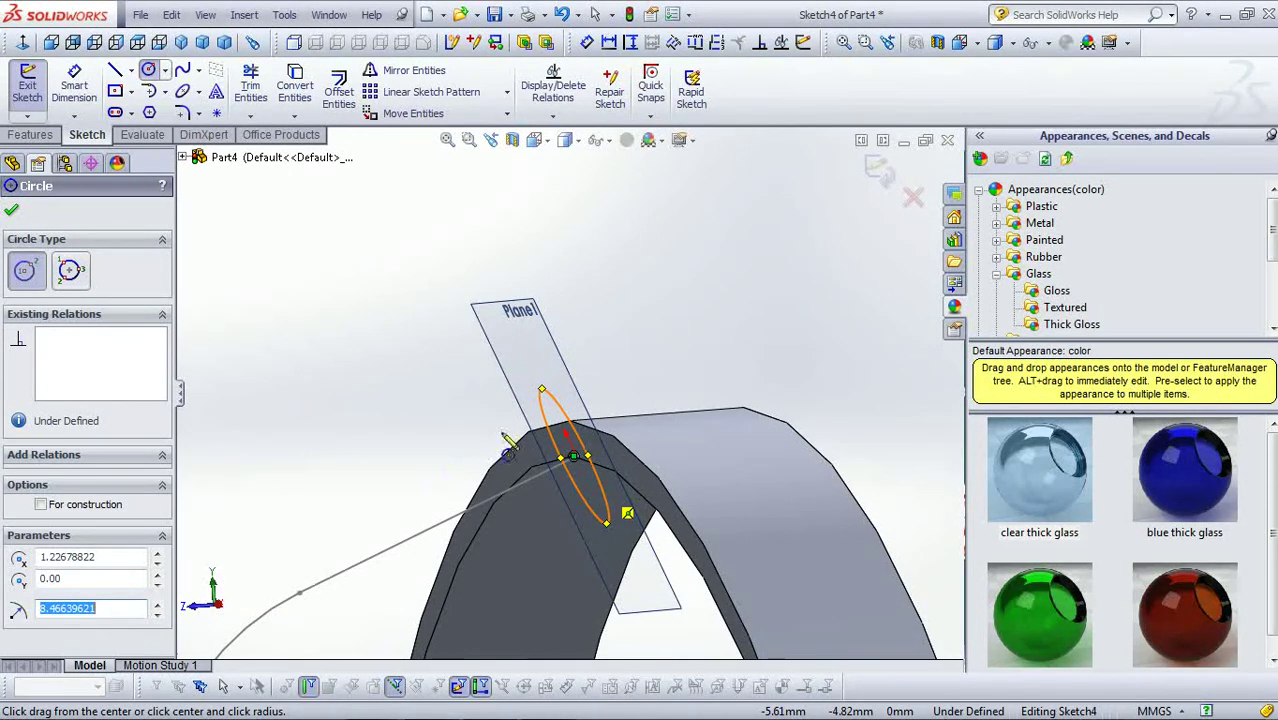
{"action": "middle_click_drag", "start_coordinate": [479, 450], "coordinate": [727, 370]}
{"action": "scroll", "coordinate": [456, 433], "scroll_direction": "down", "scroll_amount": 3}
{"action": "scroll", "coordinate": [584, 441], "scroll_direction": "down", "scroll_amount": 3}
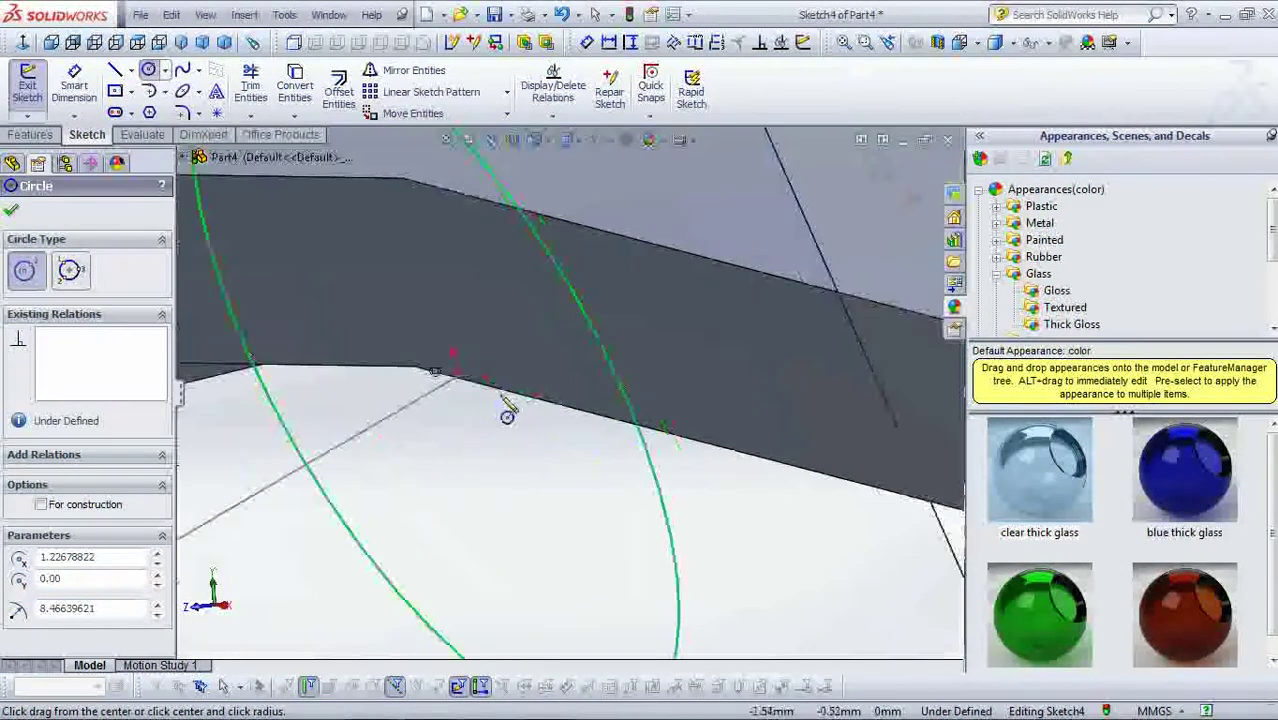
{"action": "key", "text": "Escape"}
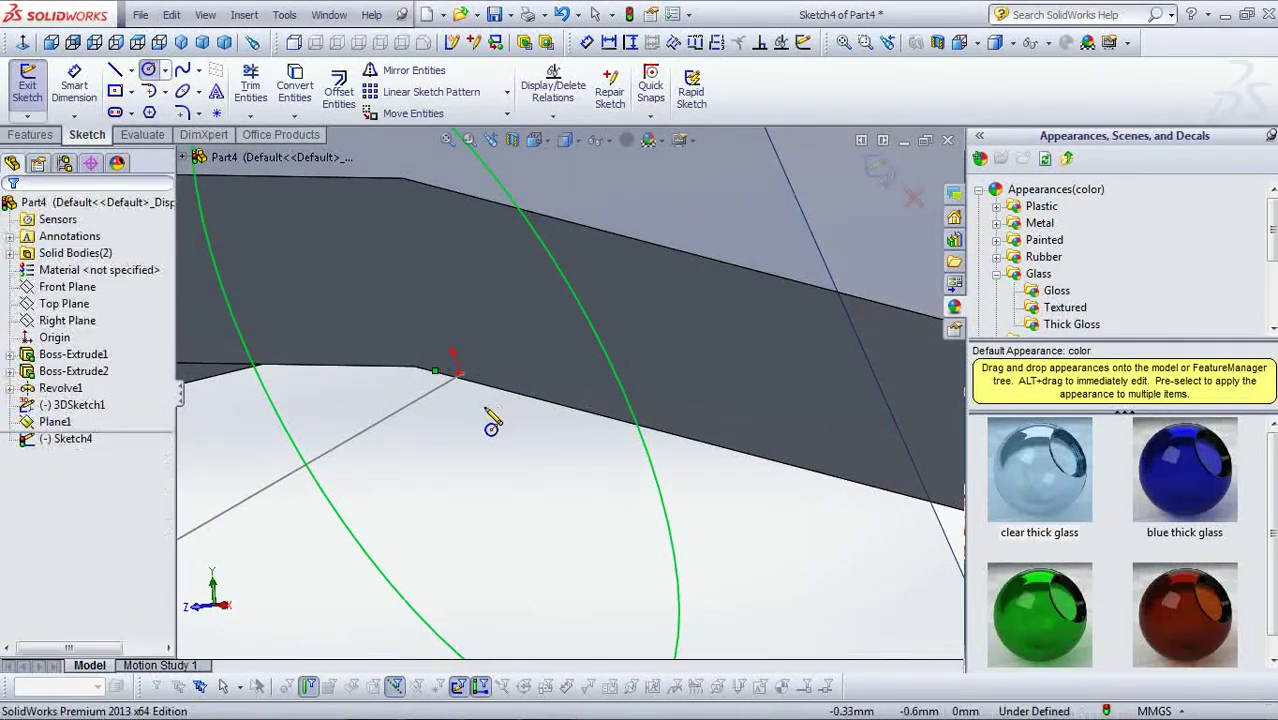
{"action": "key", "text": "Escape"}
- Draw a 1 mm radius circle centred on the path's ring-end point
{"action": "middle_click_drag", "start_coordinate": [489, 418], "coordinate": [535, 400]}
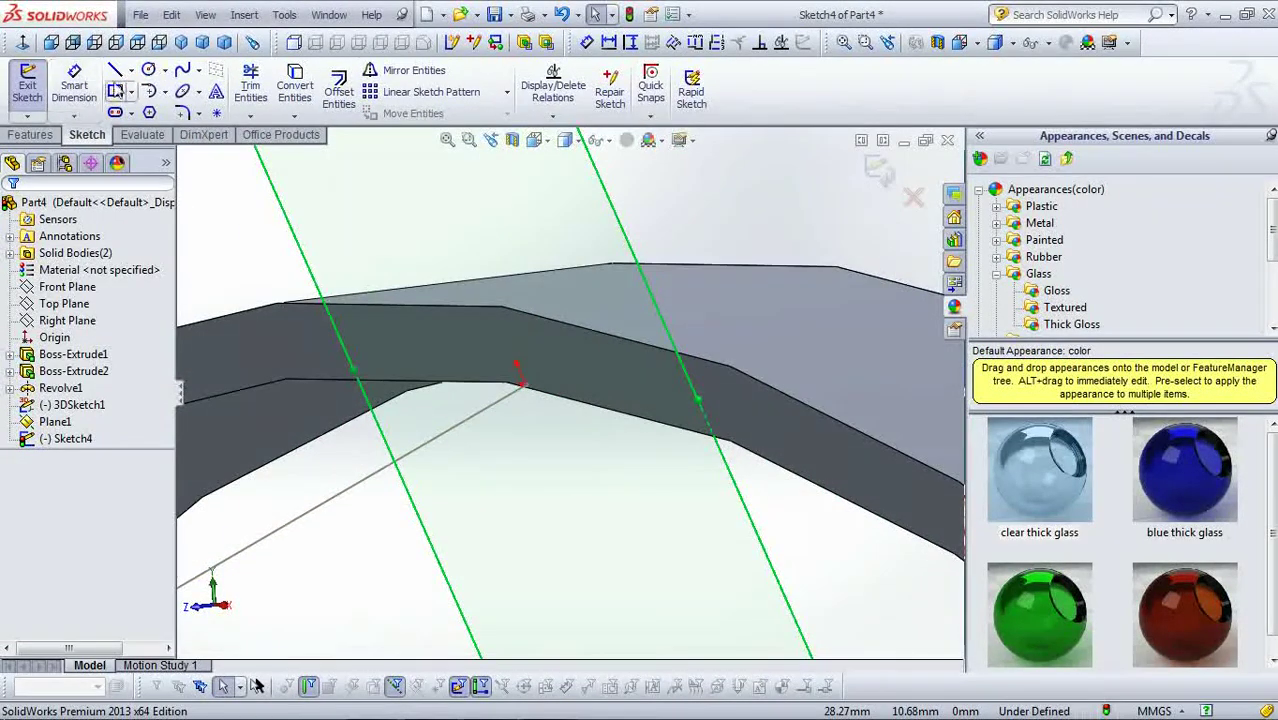
{"action": "left_click", "coordinate": [148, 70]}
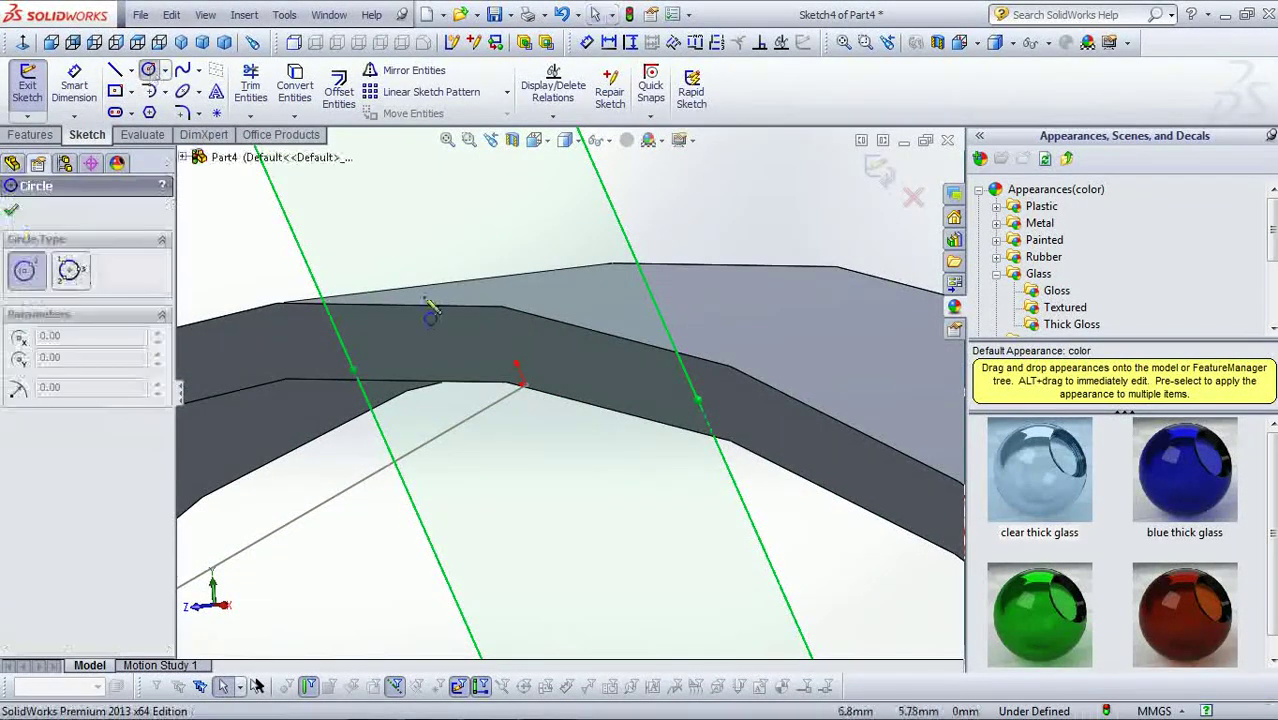
{"action": "left_click", "coordinate": [523, 385]}
{"action": "left_click", "coordinate": [543, 392]}
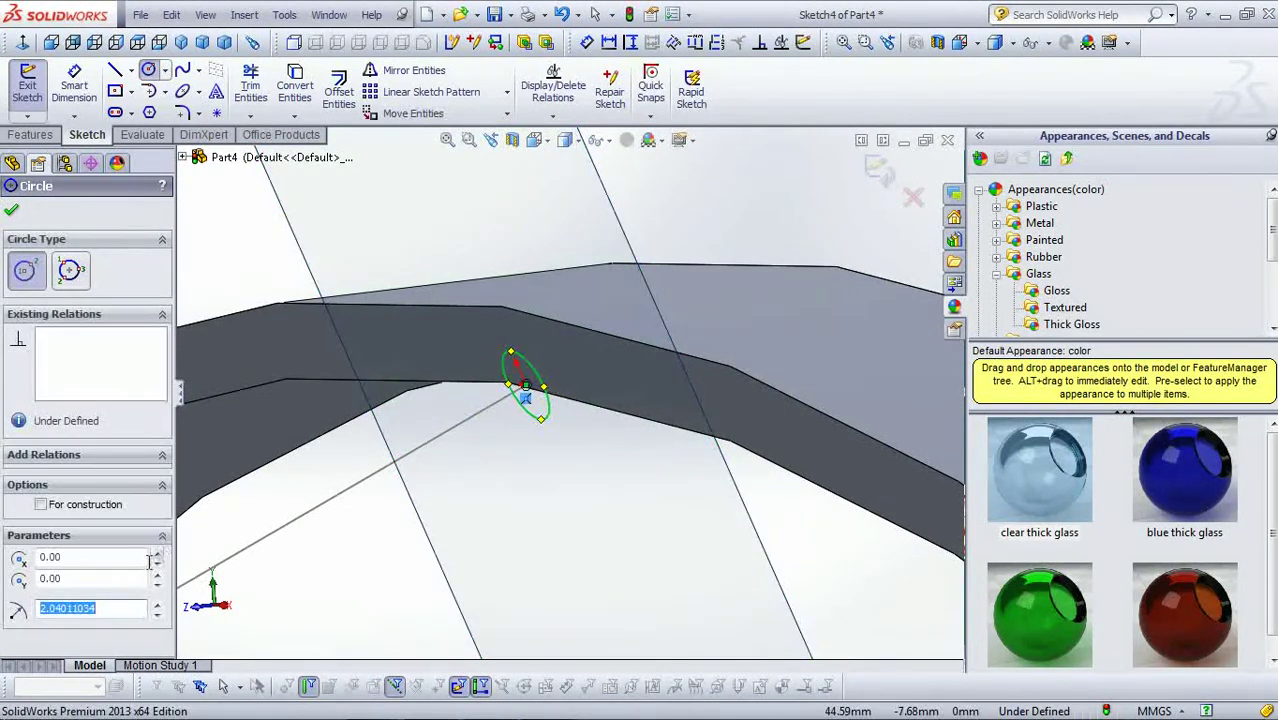
{"action": "type", "text": "1"}
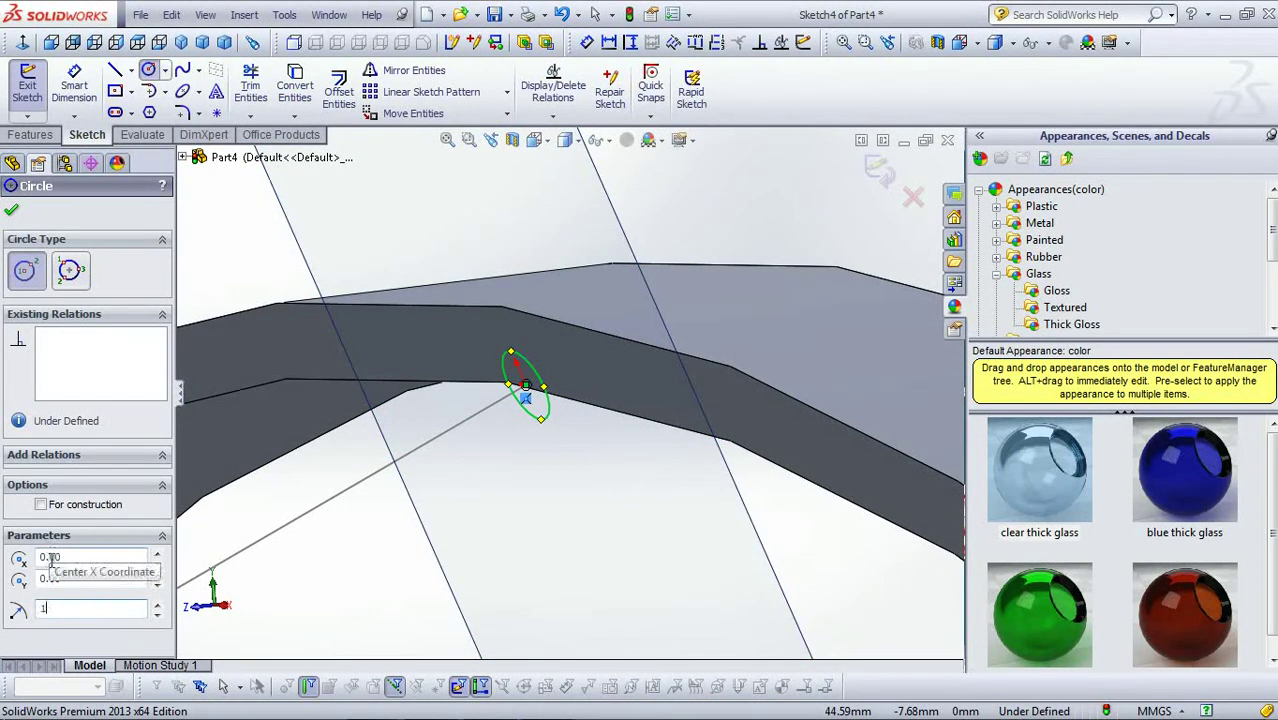
{"action": "middle_click_drag", "start_coordinate": [399, 455], "coordinate": [360, 420]}
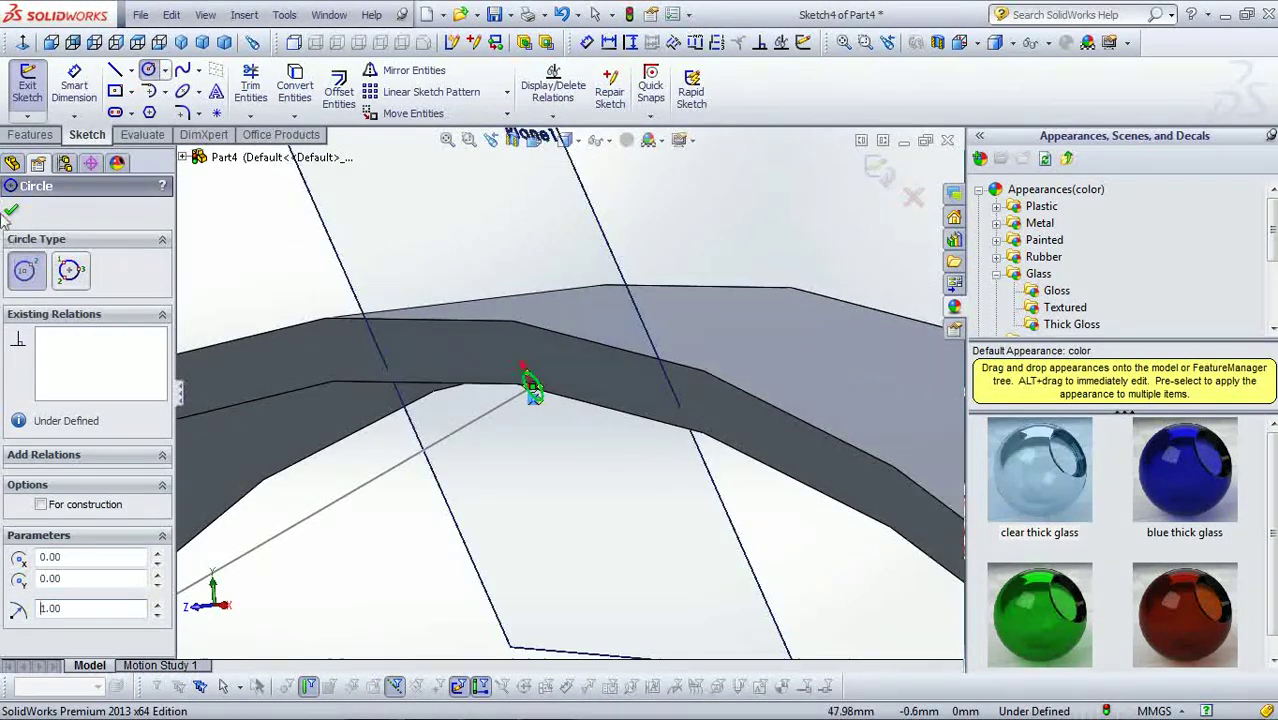
{"action": "left_click", "coordinate": [12, 213]}
- Select Plane1, then deselect it and orbit to face the arch
{"action": "middle_click_drag", "start_coordinate": [420, 500], "coordinate": [474, 543]}
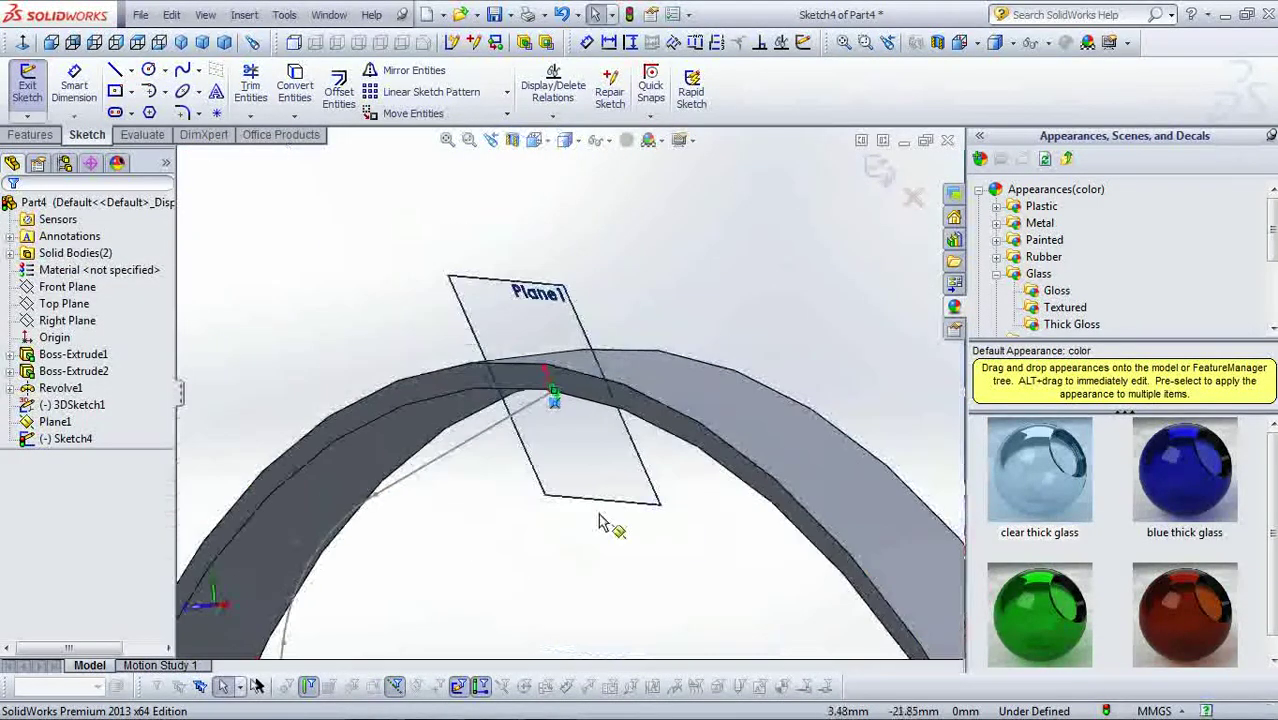
{"action": "left_click", "coordinate": [576, 322]}
{"action": "right_click", "coordinate": [574, 322]}
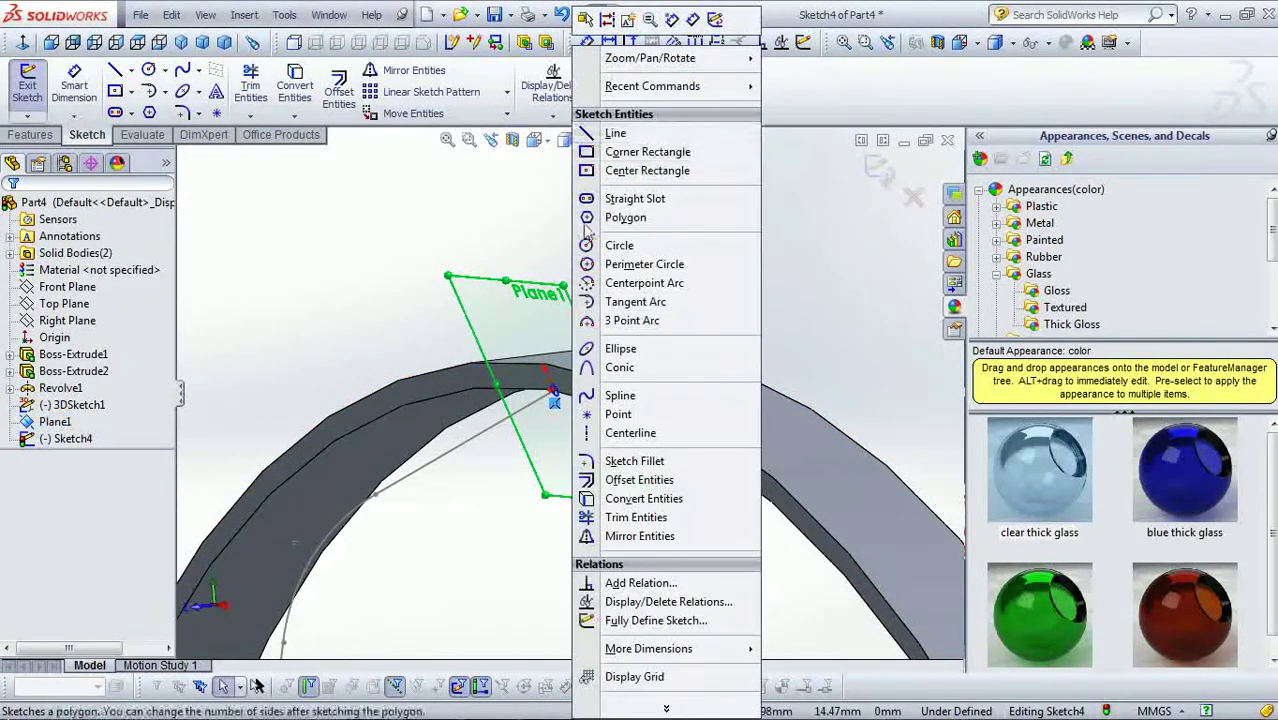
{"action": "left_click", "coordinate": [538, 308]}
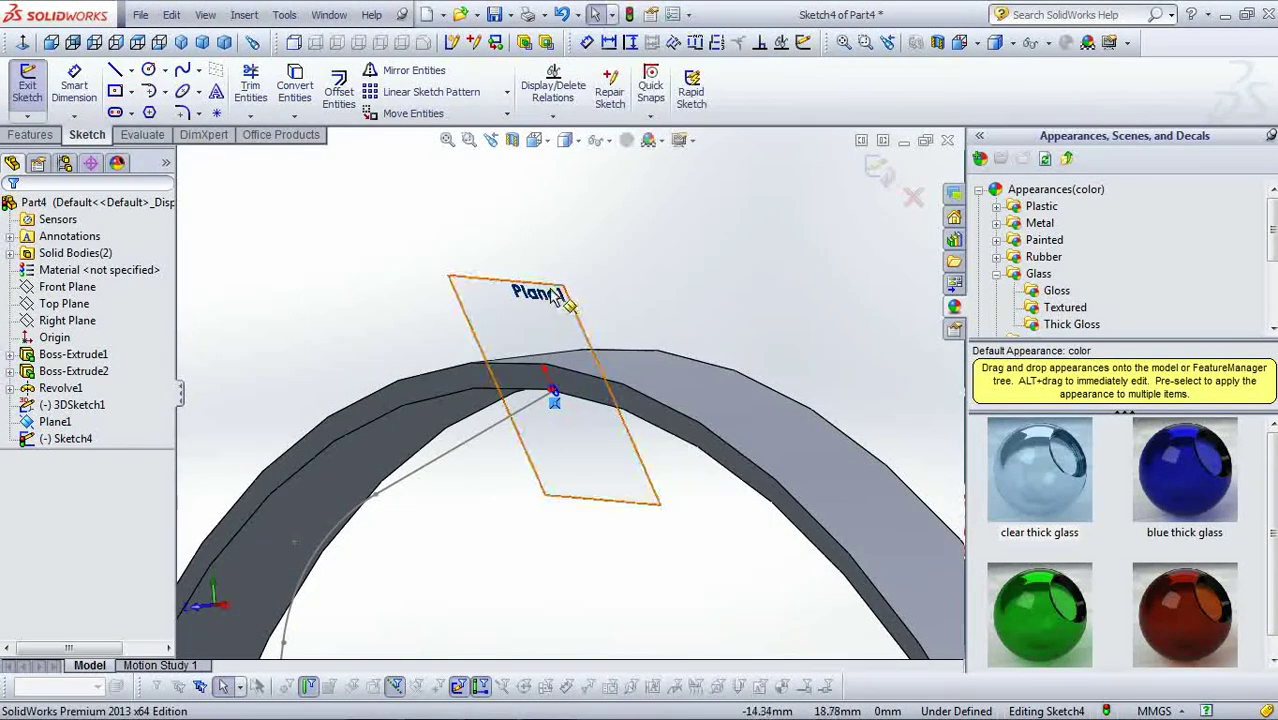
{"action": "left_click", "coordinate": [551, 294]}
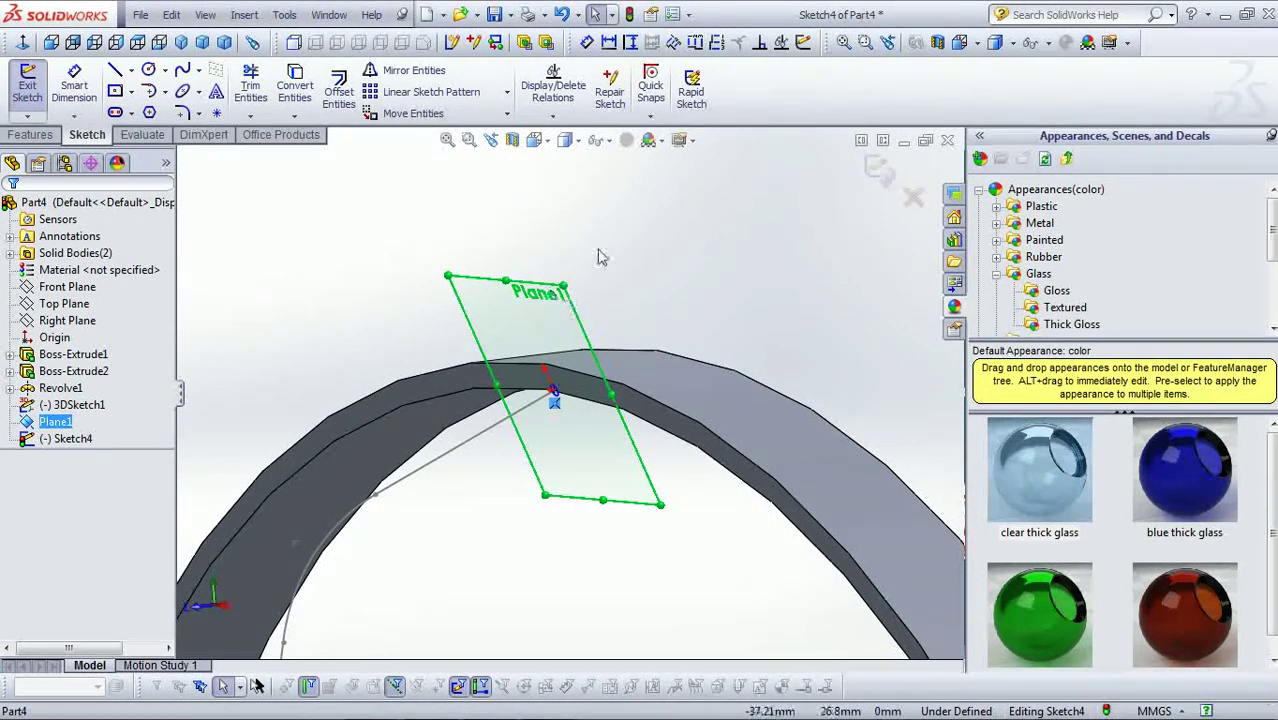
{"action": "left_click", "coordinate": [770, 278]}
{"action": "middle_click_drag", "start_coordinate": [760, 280], "coordinate": [885, 180]}
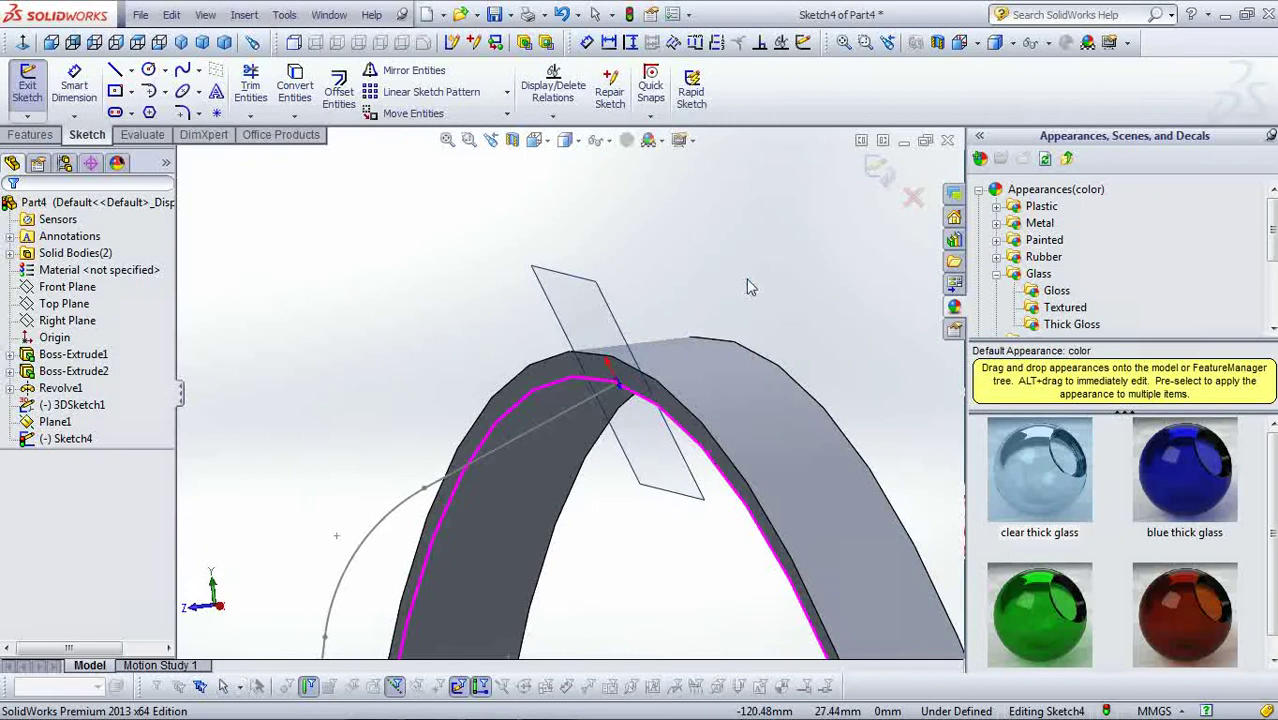
- Exit Sketch4 and hide Plane1
{"action": "left_click", "coordinate": [884, 176]}
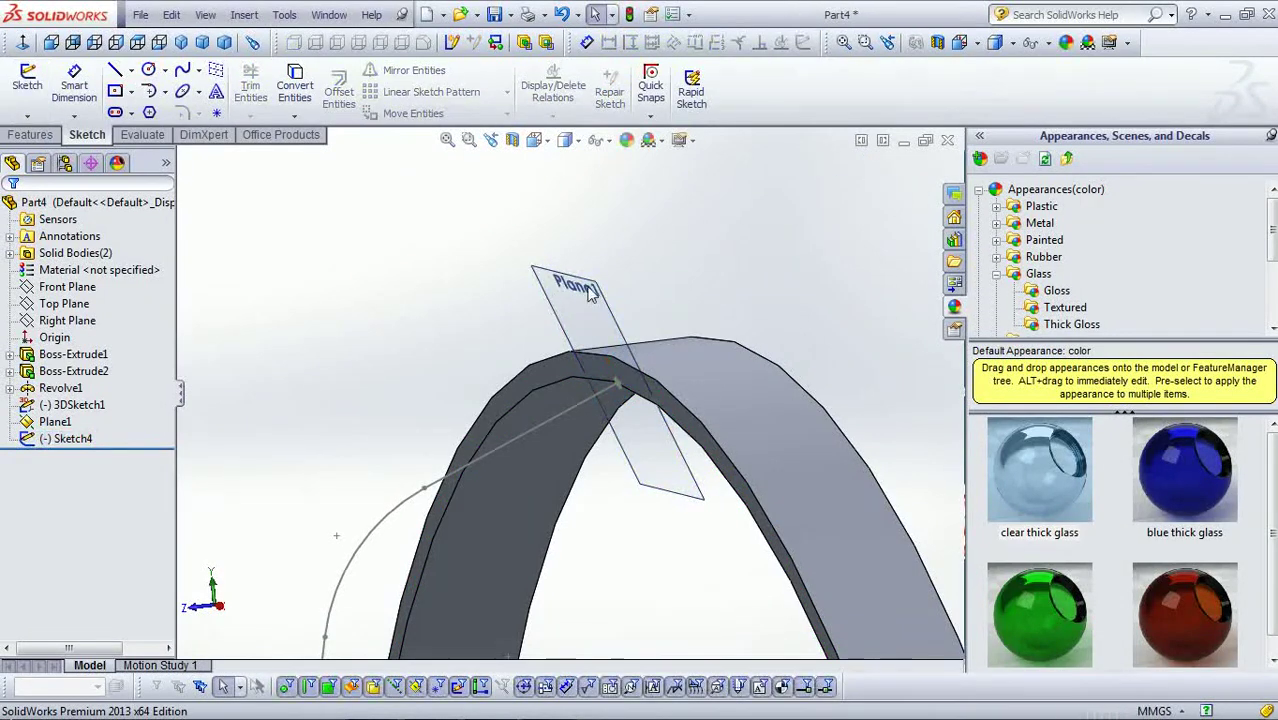
{"action": "middle_click_drag", "start_coordinate": [653, 285], "coordinate": [810, 348]}
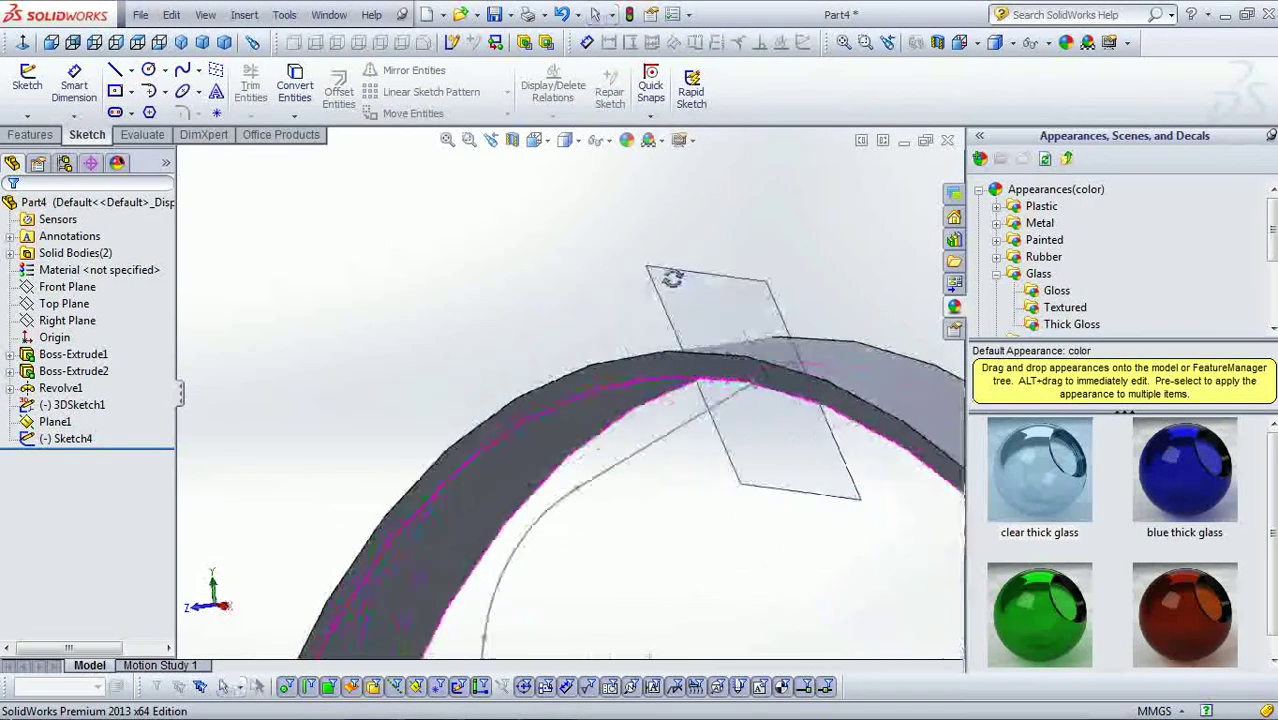
{"action": "left_click", "coordinate": [770, 320]}
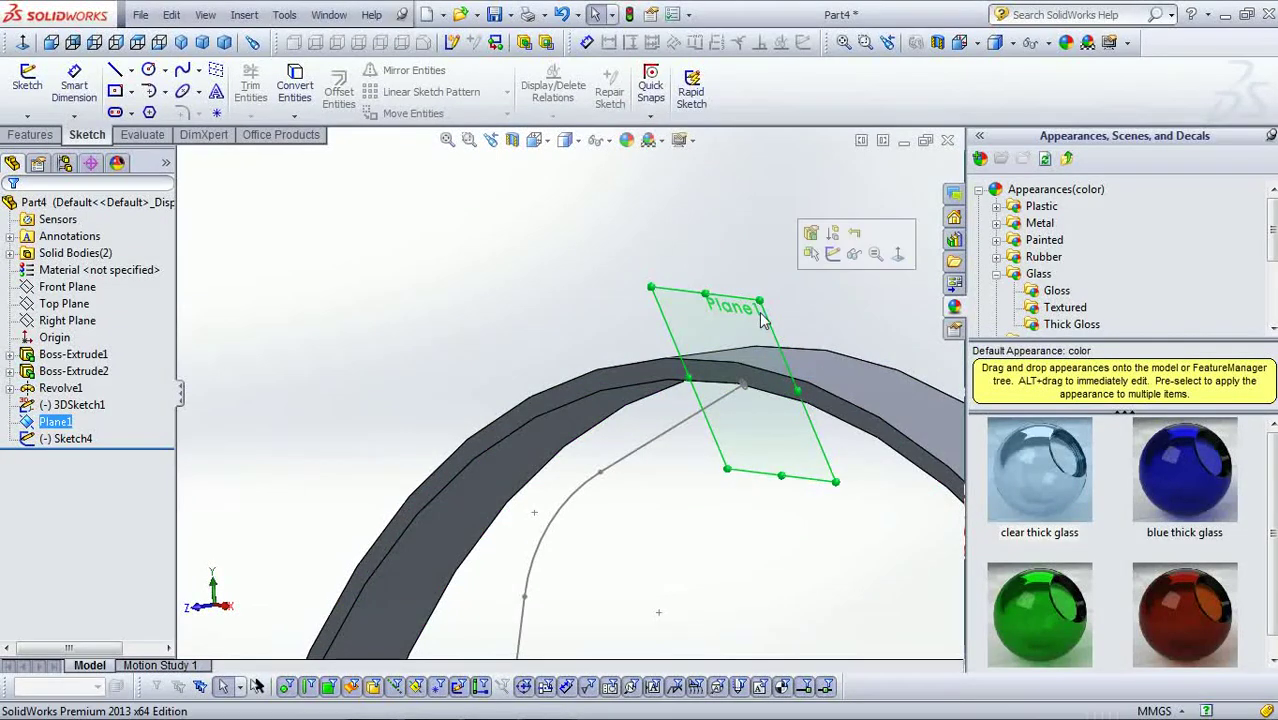
{"action": "left_click", "coordinate": [828, 251]}
{"action": "middle_click_drag", "start_coordinate": [820, 298], "coordinate": [640, 509]}
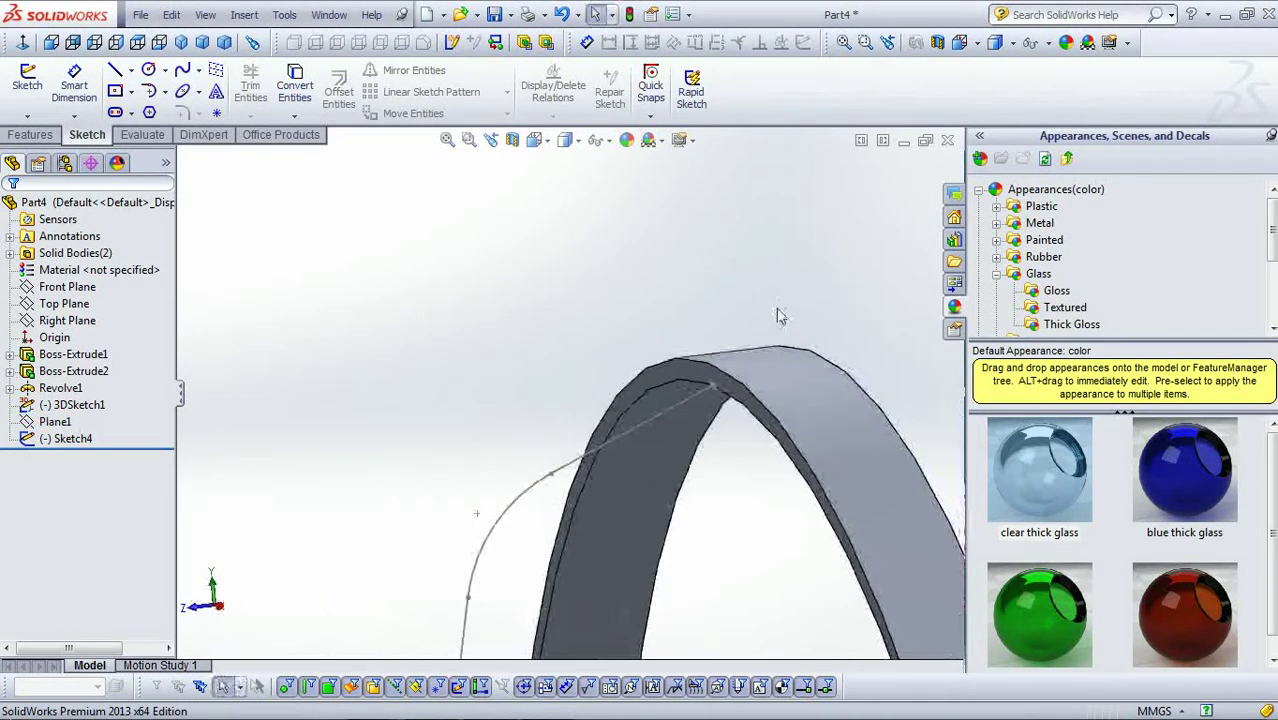
- Start a Swept Boss/Base with Sketch4 as the profile
{"action": "left_click", "coordinate": [30, 134]}
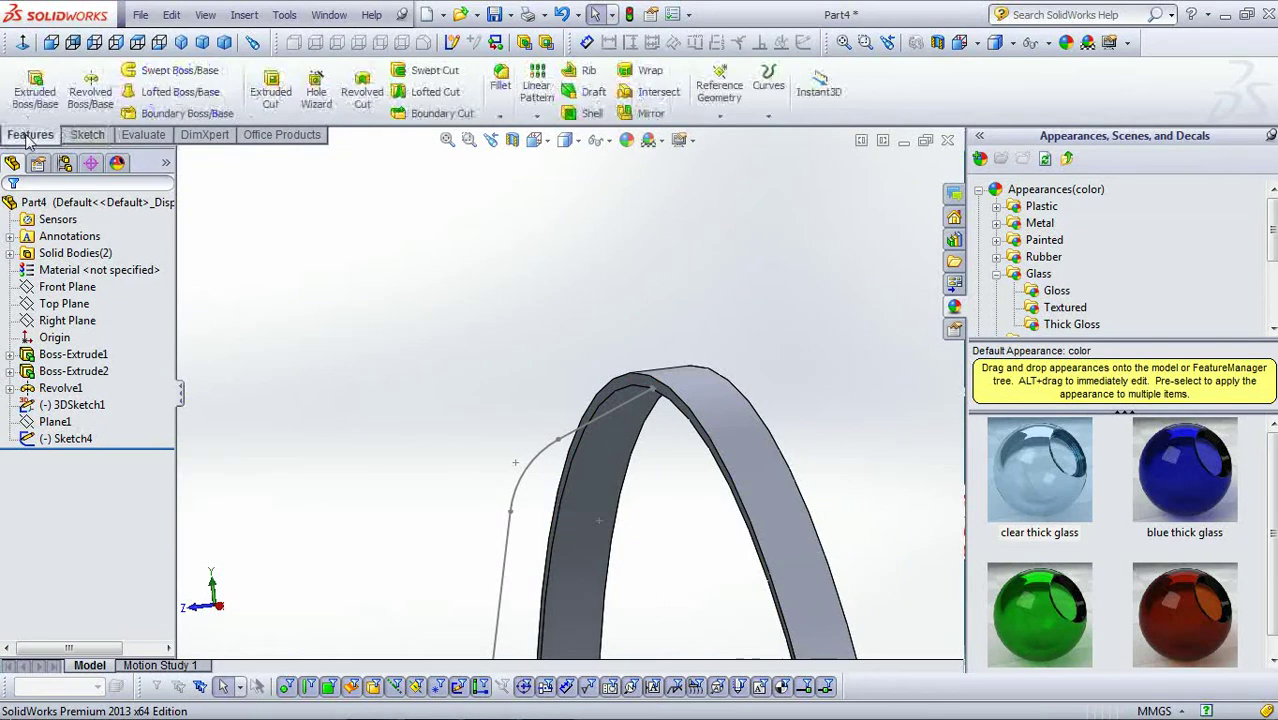
{"action": "left_click", "coordinate": [172, 70]}
{"action": "scroll", "coordinate": [707, 400], "scroll_direction": "down", "scroll_amount": 4}
{"action": "scroll", "coordinate": [603, 383], "scroll_direction": "down", "scroll_amount": 2}
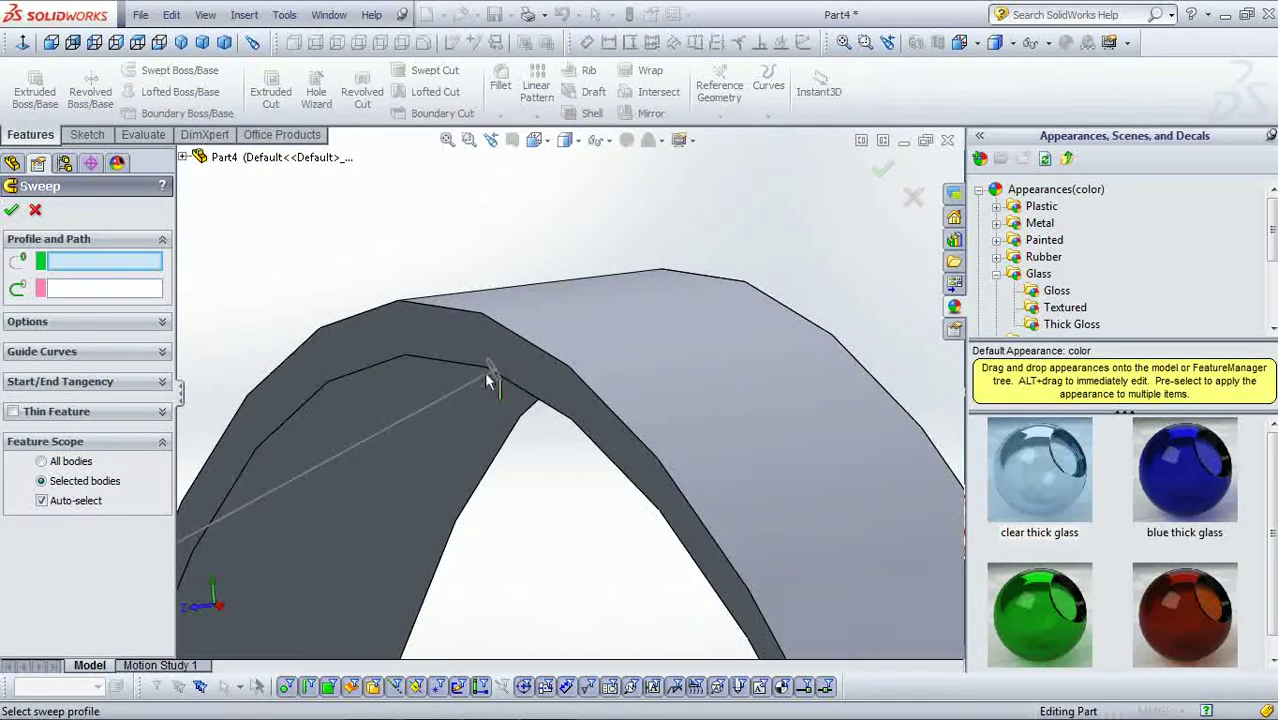
{"action": "left_click", "coordinate": [491, 363]}
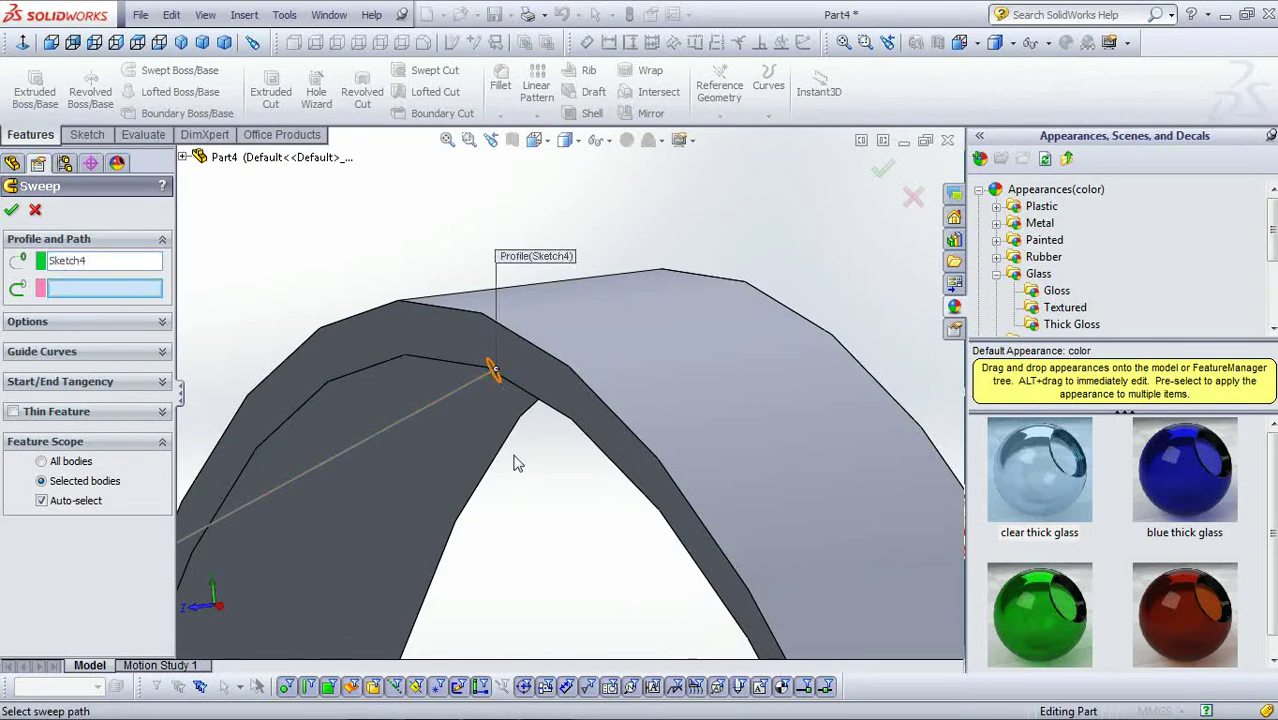
{"action": "scroll", "coordinate": [548, 528], "scroll_direction": "up", "scroll_amount": 1}
{"action": "scroll", "coordinate": [507, 632], "scroll_direction": "up", "scroll_amount": 3}
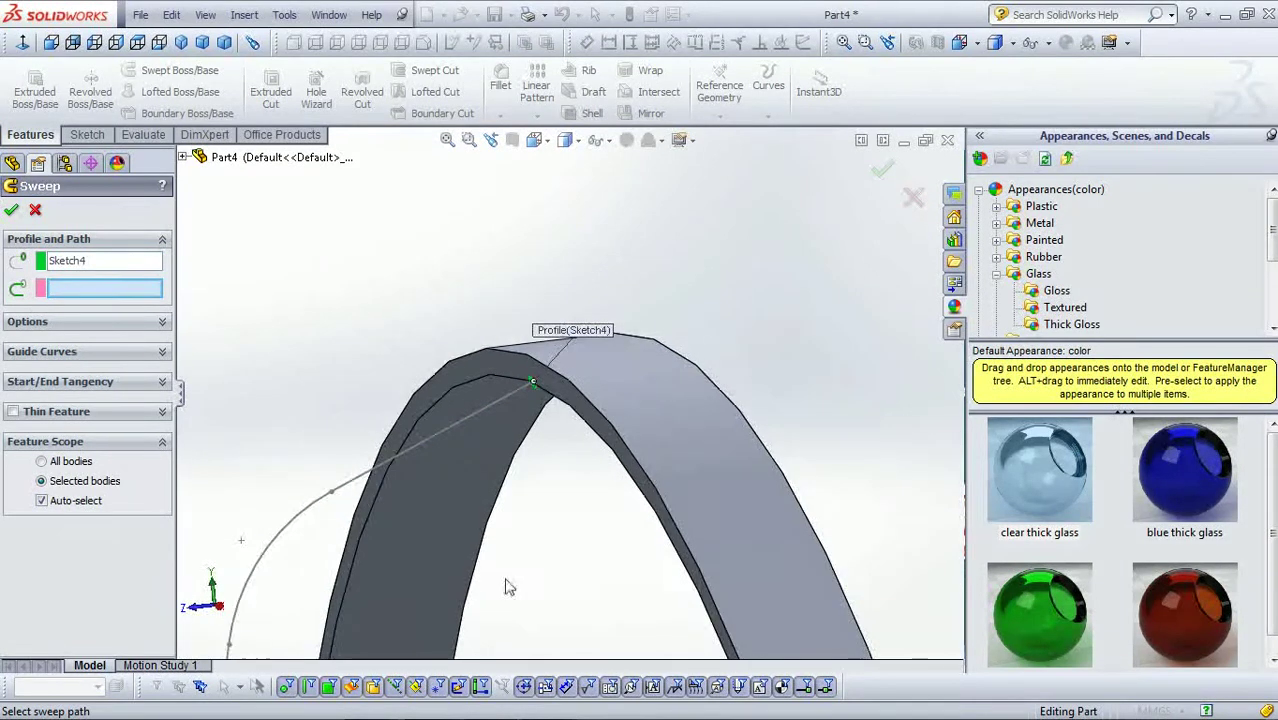
- Set 3DSketch1 as the sweep path and accept, creating the spoke Sweep1
{"action": "middle_click_drag", "start_coordinate": [482, 594], "coordinate": [520, 620]}
{"action": "scroll", "coordinate": [528, 506], "scroll_direction": "down", "scroll_amount": 2}
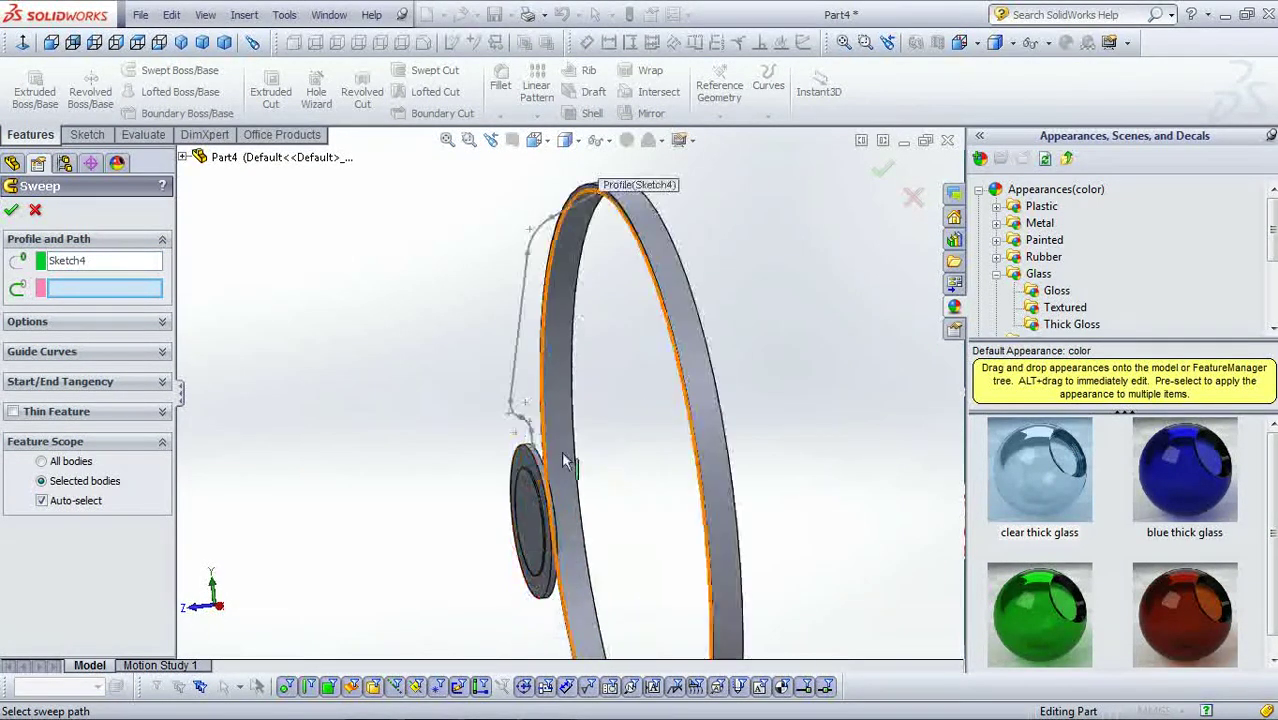
{"action": "scroll", "coordinate": [505, 400], "scroll_direction": "down", "scroll_amount": 3}
{"action": "left_click", "coordinate": [492, 482]}
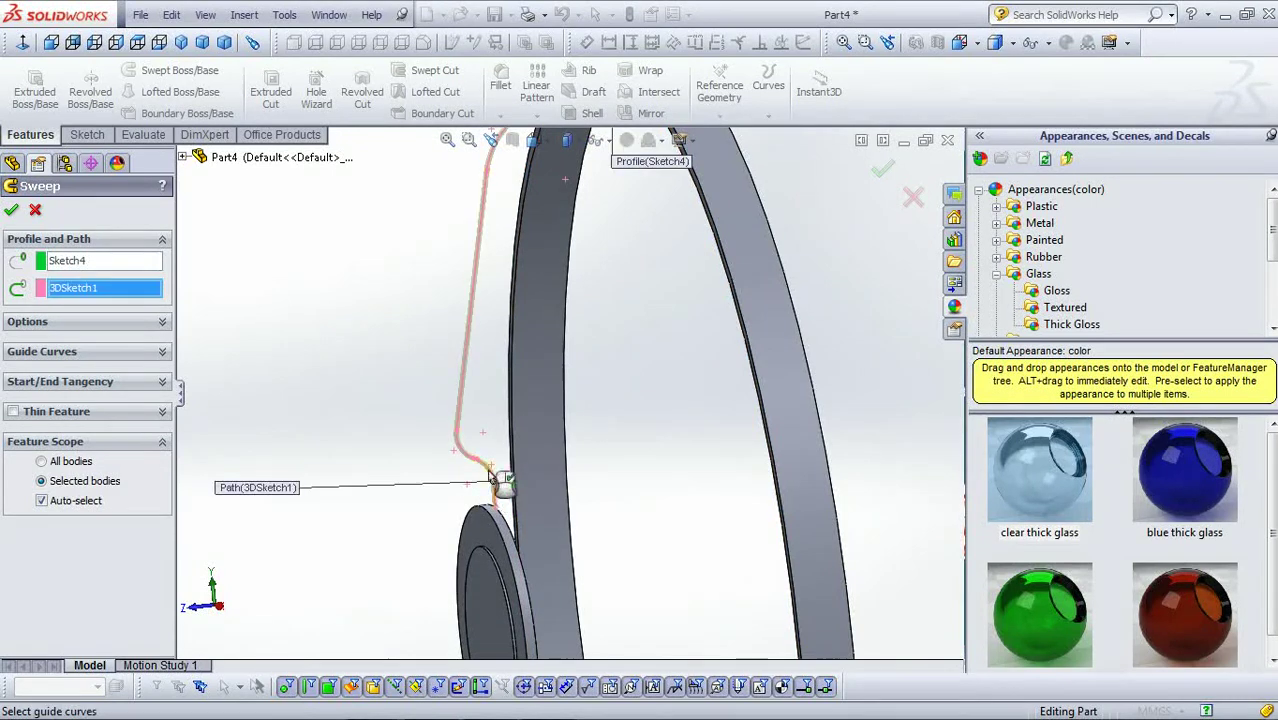
{"action": "scroll", "coordinate": [632, 326], "scroll_direction": "up", "scroll_amount": 3}
{"action": "scroll", "coordinate": [575, 212], "scroll_direction": "down", "scroll_amount": 2}
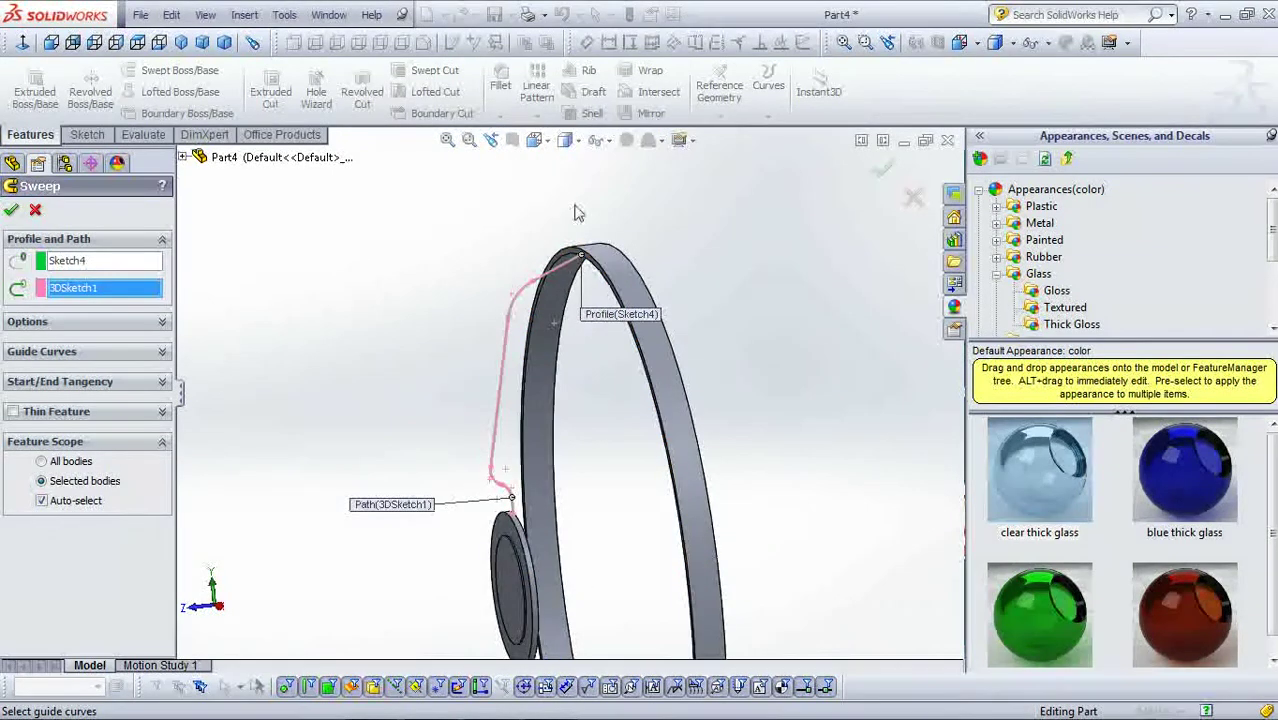
{"action": "left_click", "coordinate": [11, 209]}
{"action": "mouse_move", "coordinate": [559, 422]}
{"action": "middle_mouse_down"}
{"action": "mouse_move", "coordinate": [663, 416]}
{"action": "mouse_move", "coordinate": [671, 431]}
{"action": "middle_mouse_up"}
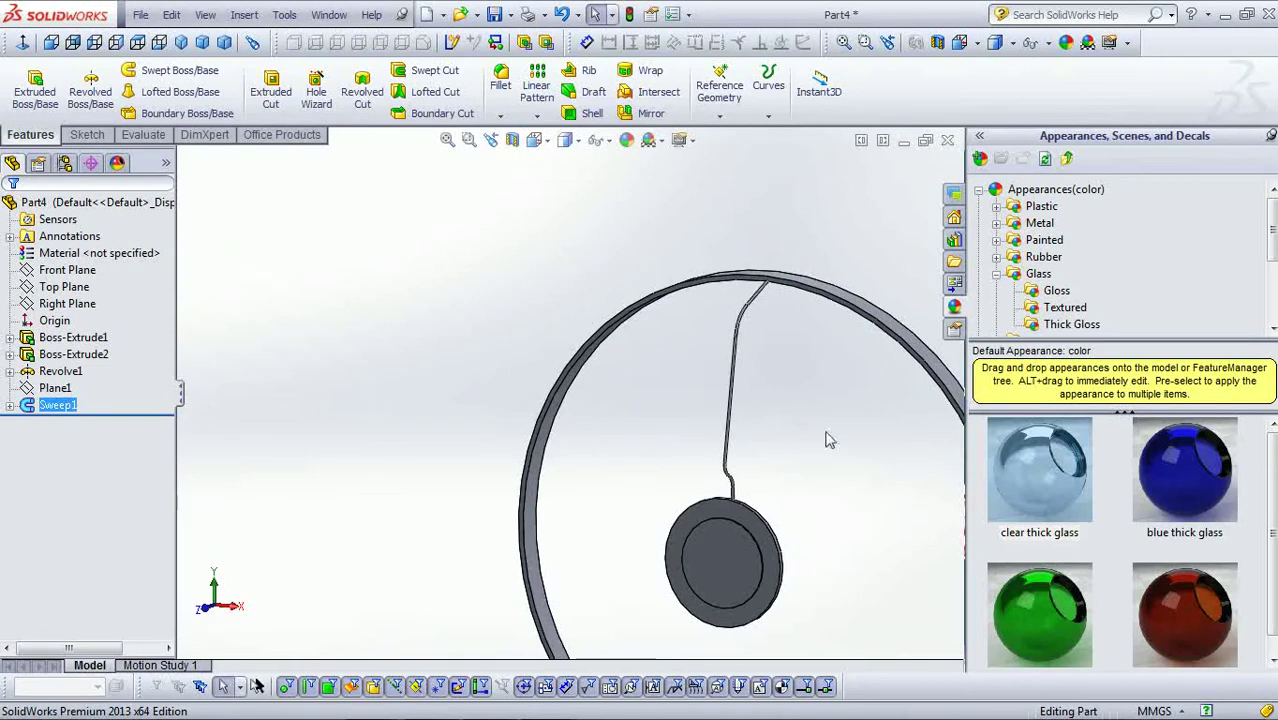
{"action": "scroll", "coordinate": [818, 436], "scroll_direction": "up", "scroll_amount": 3}
{"action": "scroll", "coordinate": [709, 416], "scroll_direction": "down", "scroll_amount": 3}
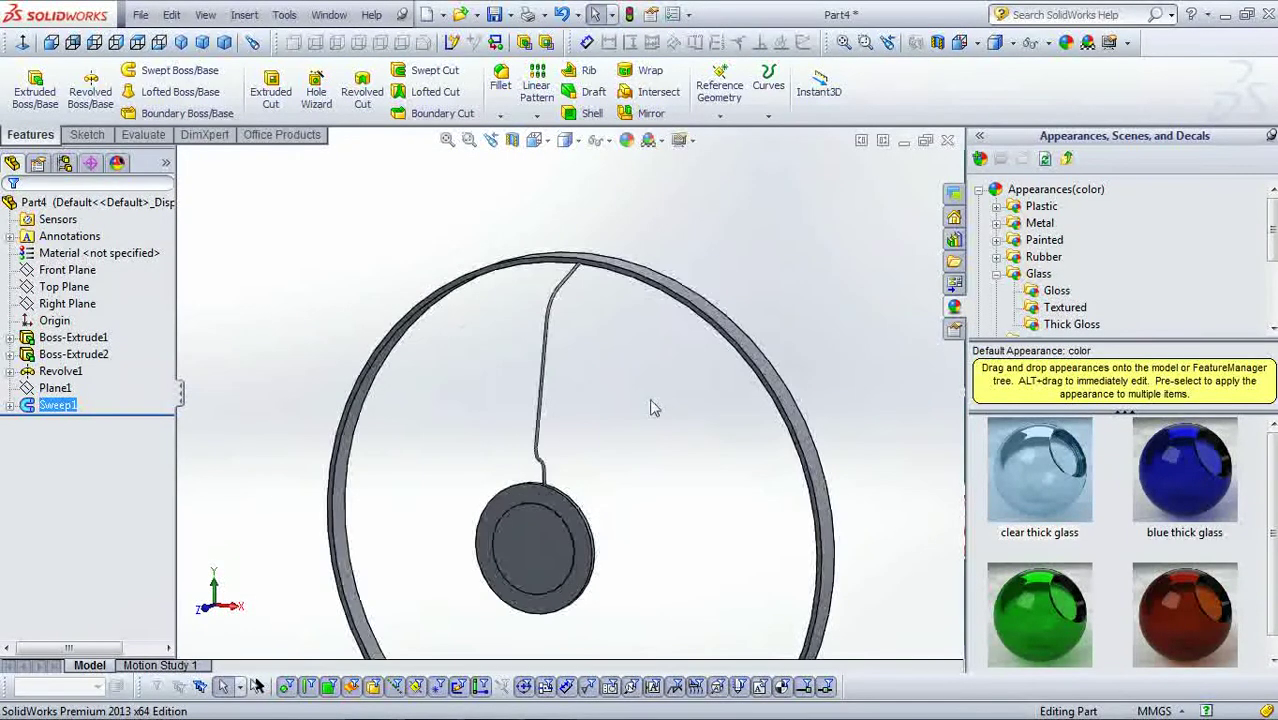
- Start a Circular Pattern of Sweep1 and show temporary axes
{"action": "left_click", "coordinate": [538, 117]}
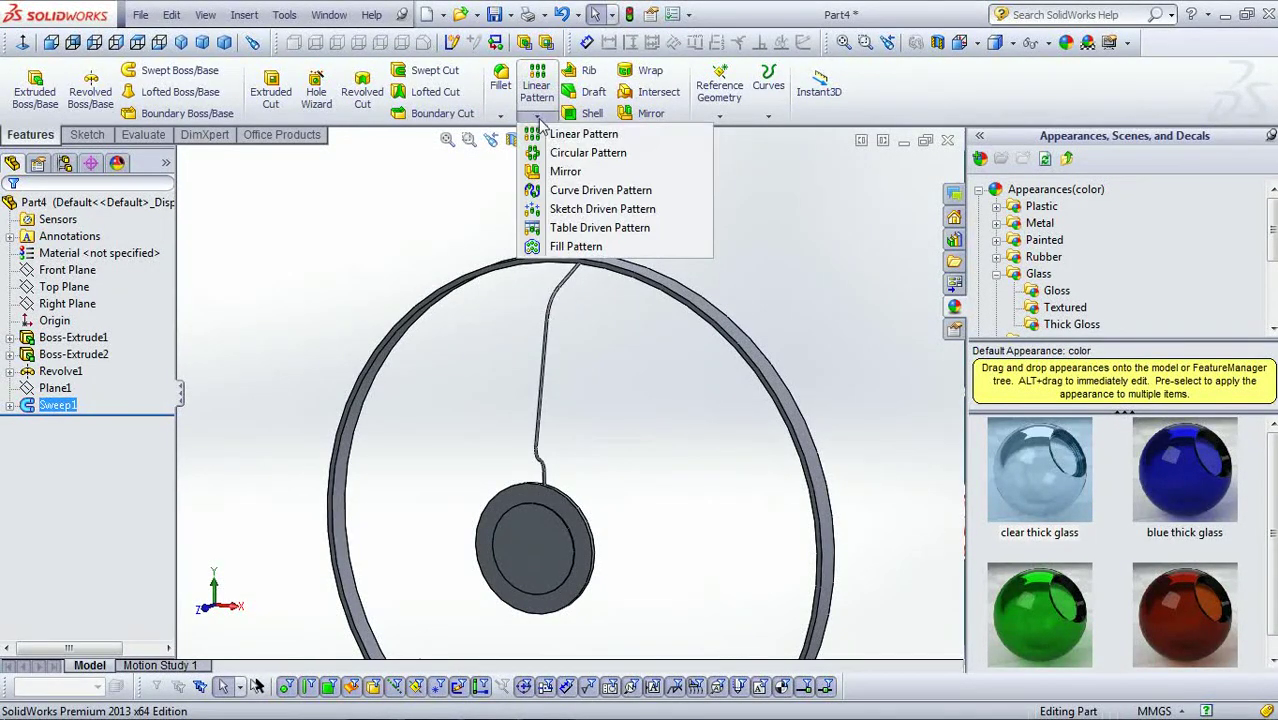
{"action": "left_click", "coordinate": [580, 152]}
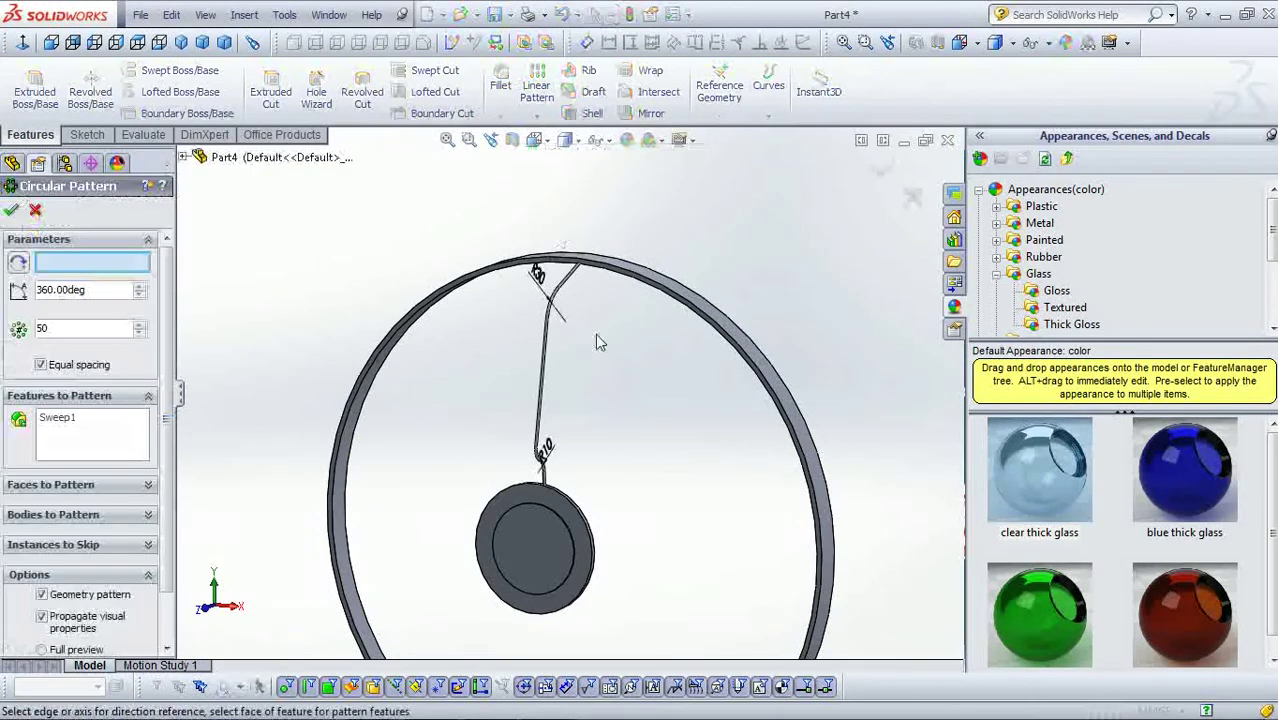
{"action": "scroll", "coordinate": [627, 428], "scroll_direction": "up", "scroll_amount": 2}
{"action": "scroll", "coordinate": [585, 428], "scroll_direction": "down", "scroll_amount": 1}
{"action": "scroll", "coordinate": [556, 434], "scroll_direction": "down", "scroll_amount": 1}
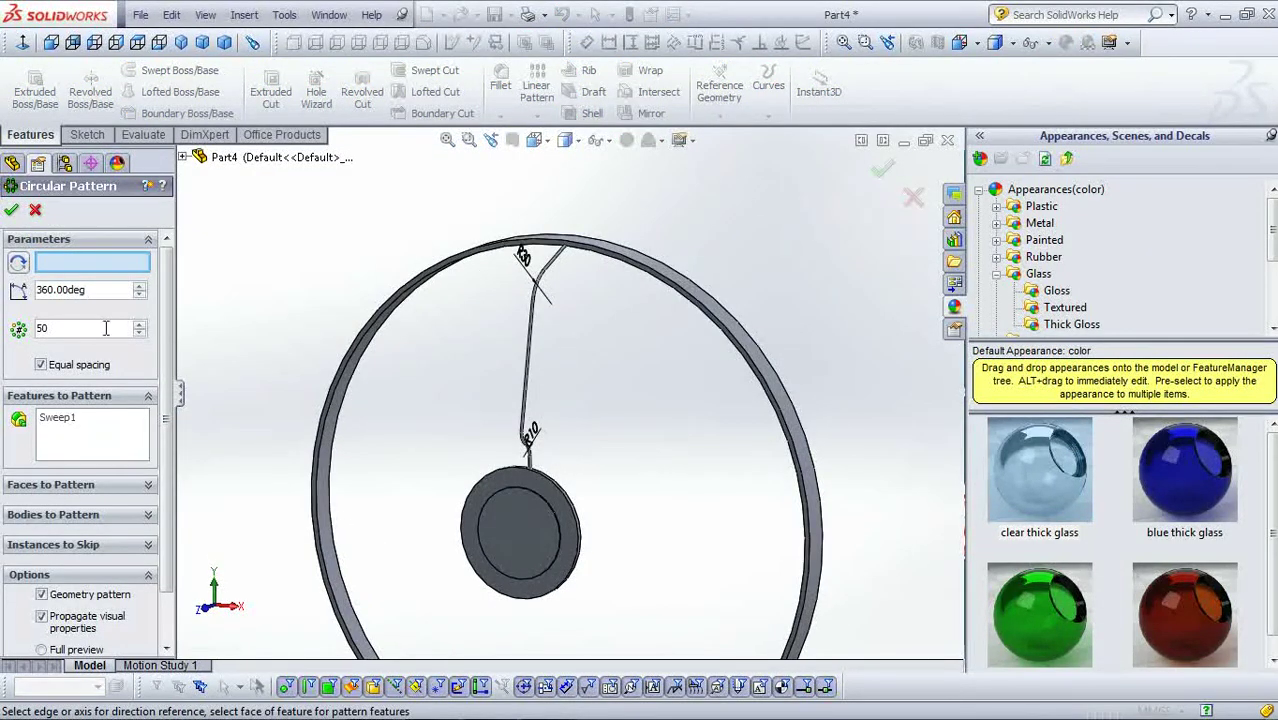
{"action": "middle_click_drag", "start_coordinate": [604, 510], "coordinate": [525, 502]}
{"action": "scroll", "coordinate": [580, 515], "scroll_direction": "down", "scroll_amount": 2}
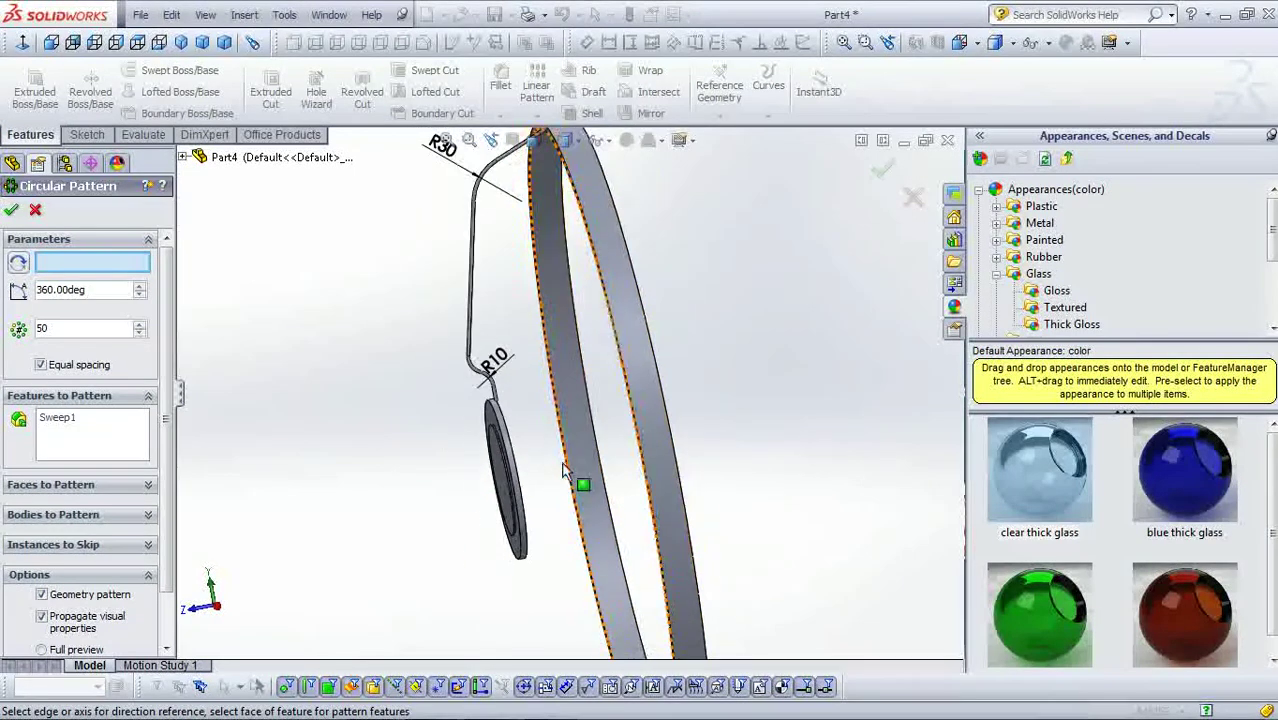
{"action": "left_click", "coordinate": [204, 14]}
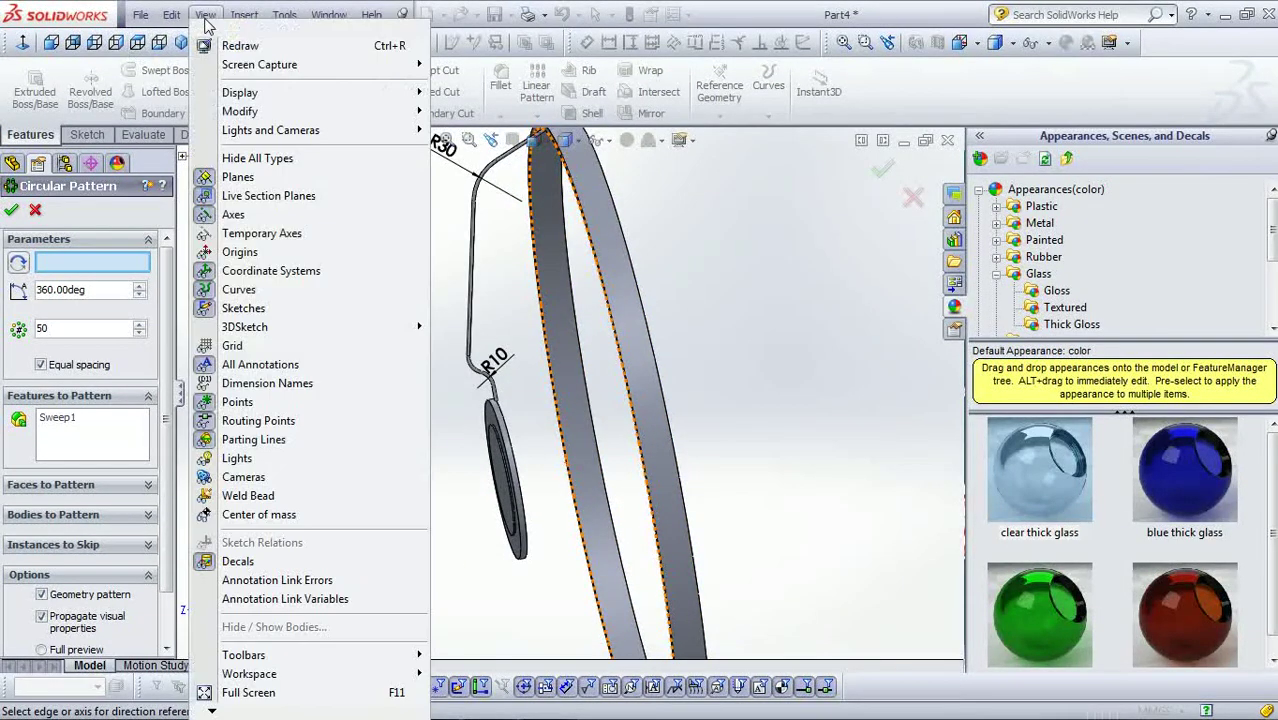
{"action": "left_click", "coordinate": [262, 233]}
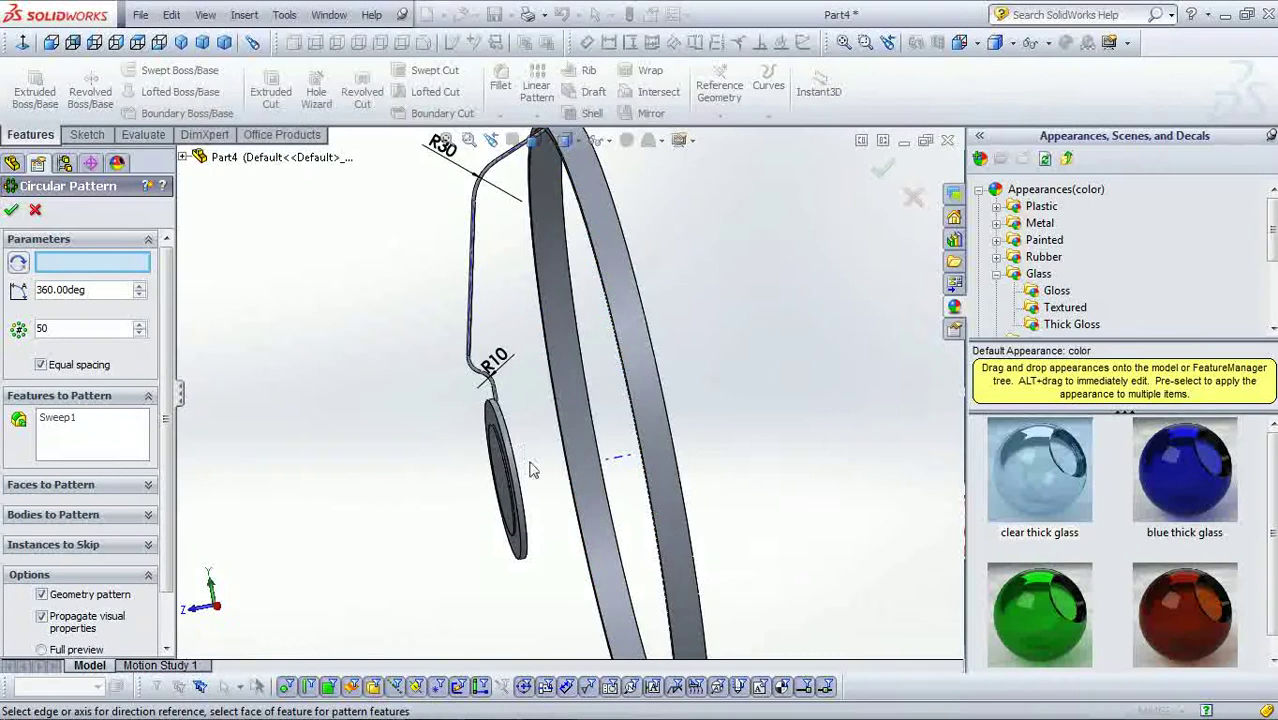
- Pattern around Axis<1>, 50 equal instances over 360°, and confirm
{"action": "left_click", "coordinate": [640, 462]}
{"action": "scroll", "coordinate": [650, 434], "scroll_direction": "up", "scroll_amount": 3}
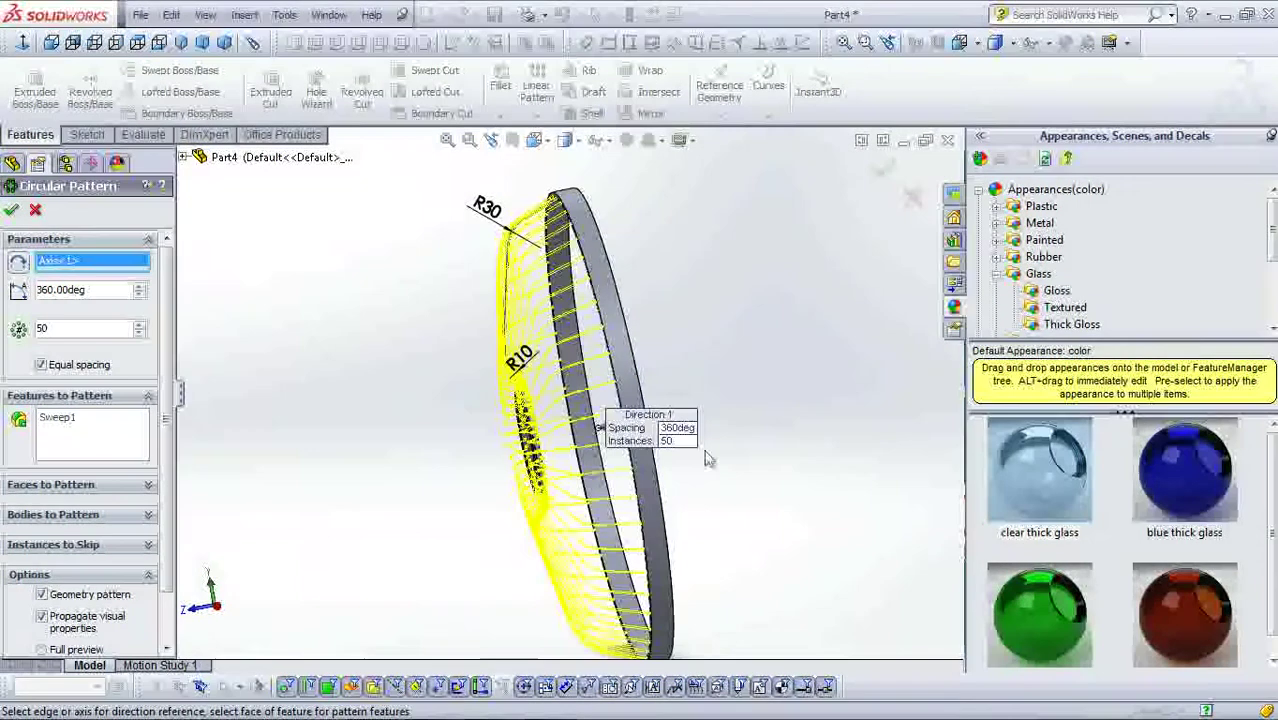
{"action": "middle_click_drag", "start_coordinate": [662, 428], "coordinate": [752, 440]}
{"action": "key", "text": "ctrl+1"}
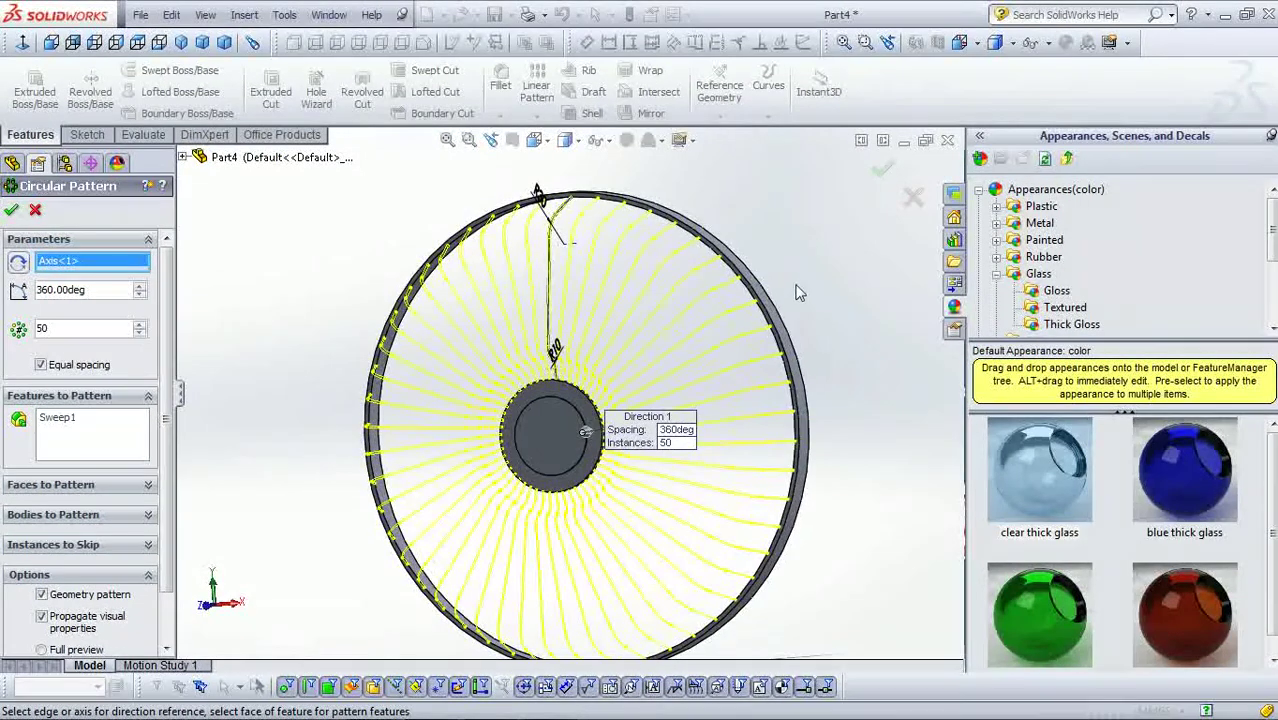
{"action": "key", "text": "ctrl+1"}
{"action": "key", "text": "ctrl+1"}
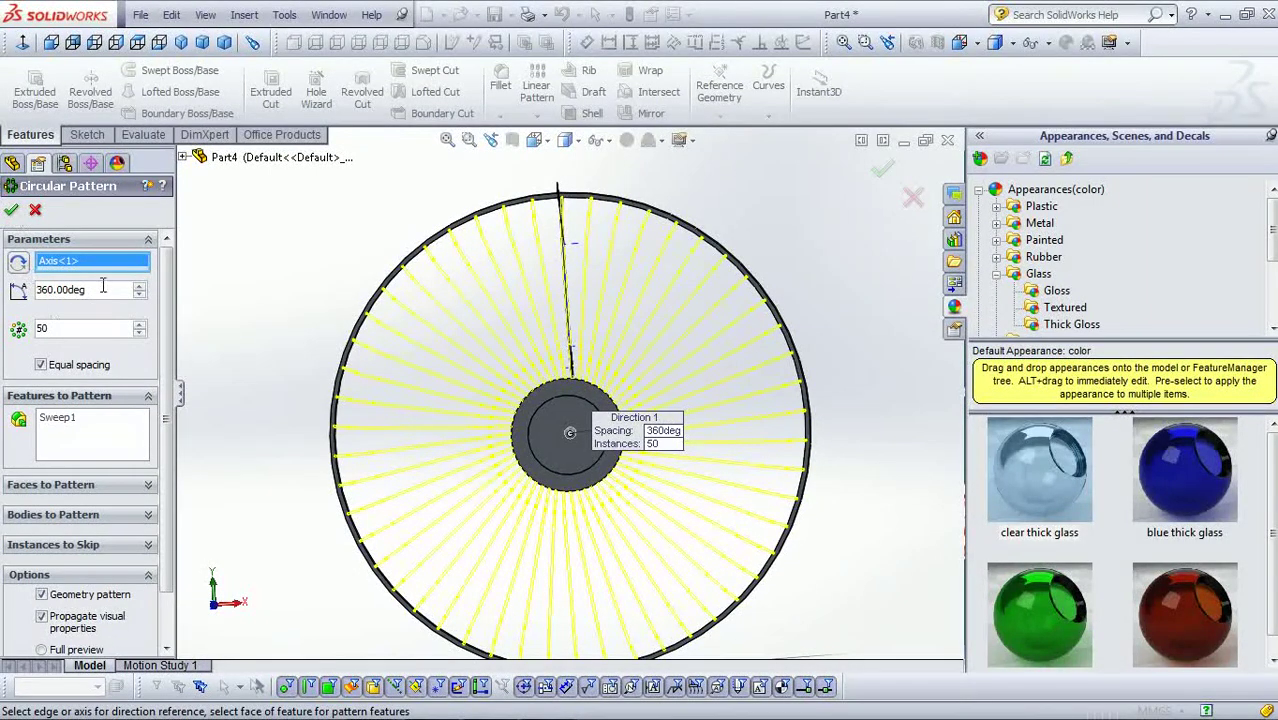
{"action": "left_click", "coordinate": [11, 211]}
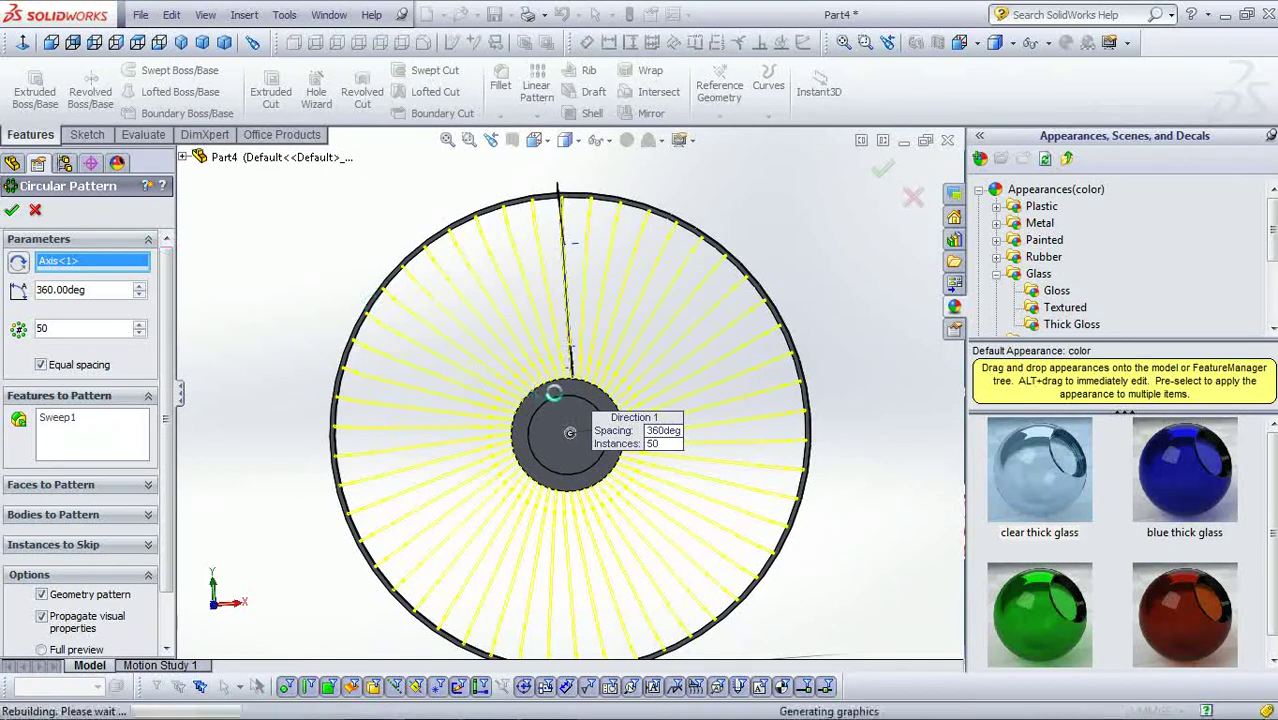
{"action": "key", "text": "f"}
{"action": "mouse_move", "coordinate": [801, 381]}
{"action": "middle_mouse_down"}
{"action": "mouse_move", "coordinate": [773, 396]}
{"action": "mouse_move", "coordinate": [709, 394]}
{"action": "mouse_move", "coordinate": [790, 400]}
{"action": "mouse_move", "coordinate": [737, 427]}
{"action": "mouse_move", "coordinate": [679, 422]}
{"action": "mouse_move", "coordinate": [779, 362]}
{"action": "middle_mouse_up"}
{"action": "scroll", "coordinate": [795, 363], "scroll_direction": "down", "scroll_amount": 2}
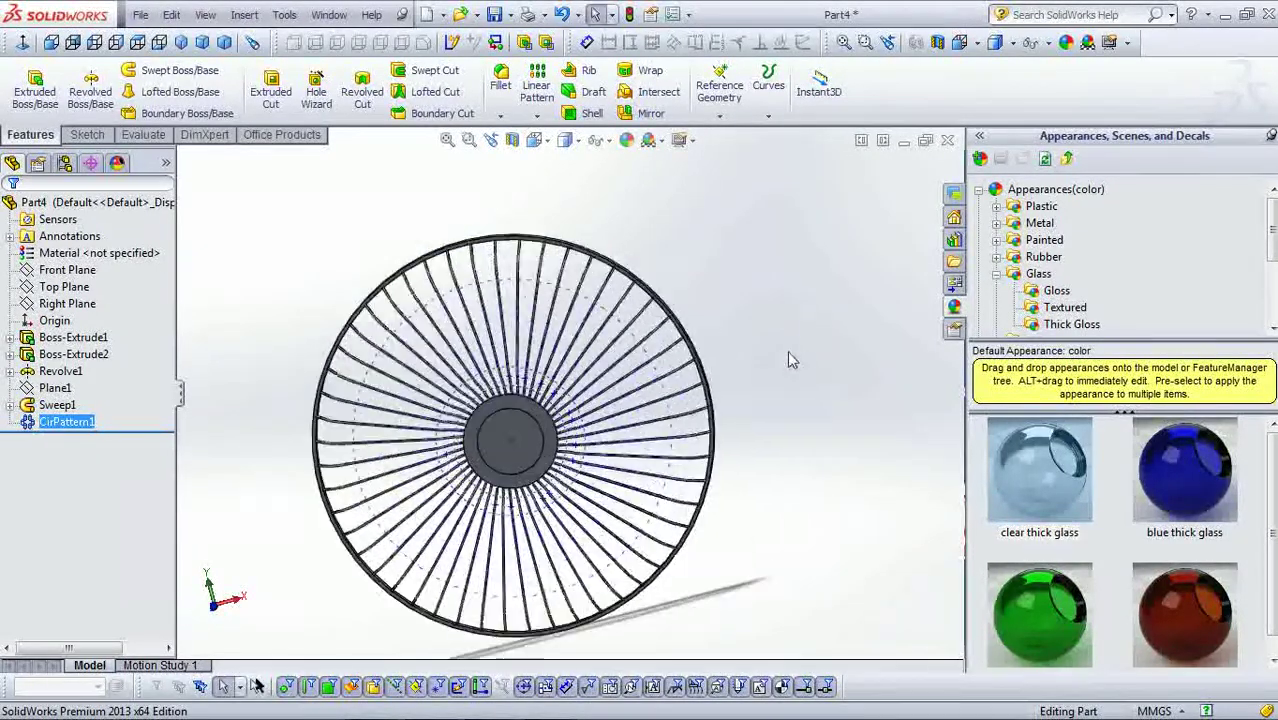